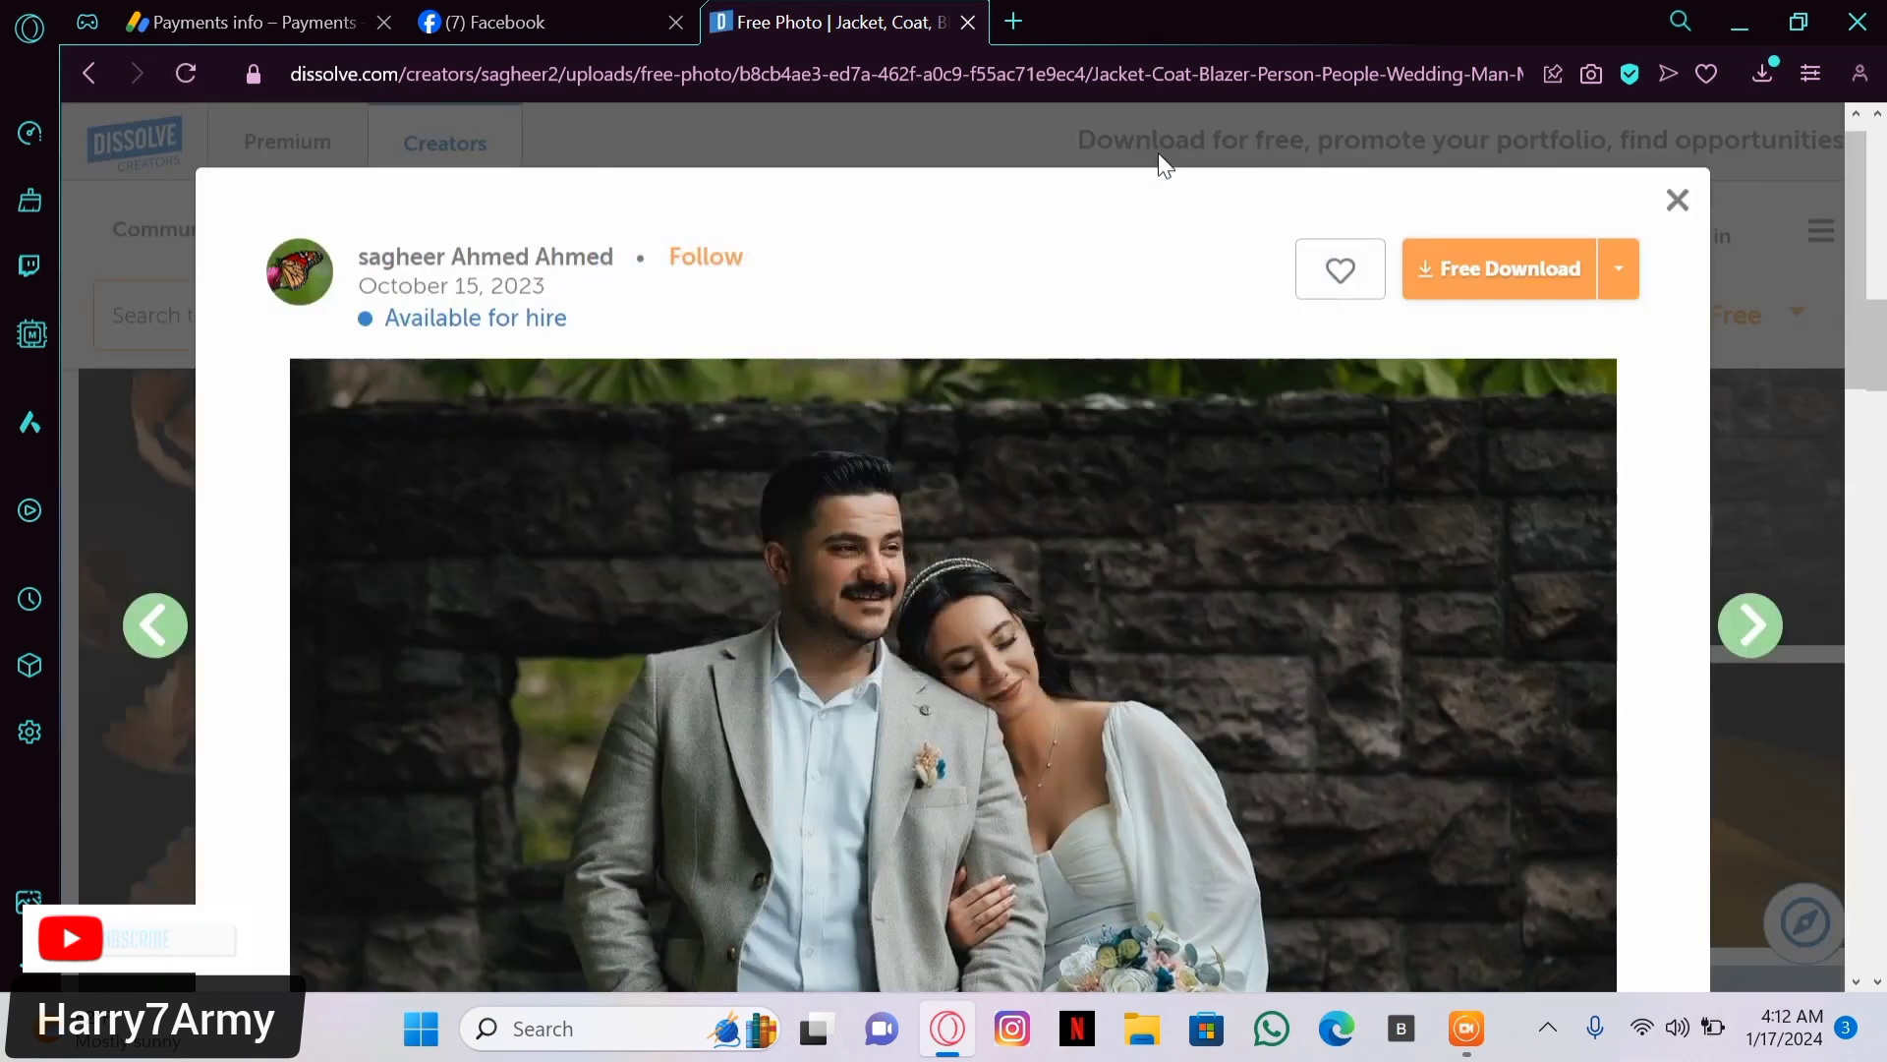
# Close the wedding photo preview and look through the contributors' items in the free photo and video gallery
pyautogui.click(1158, 150)
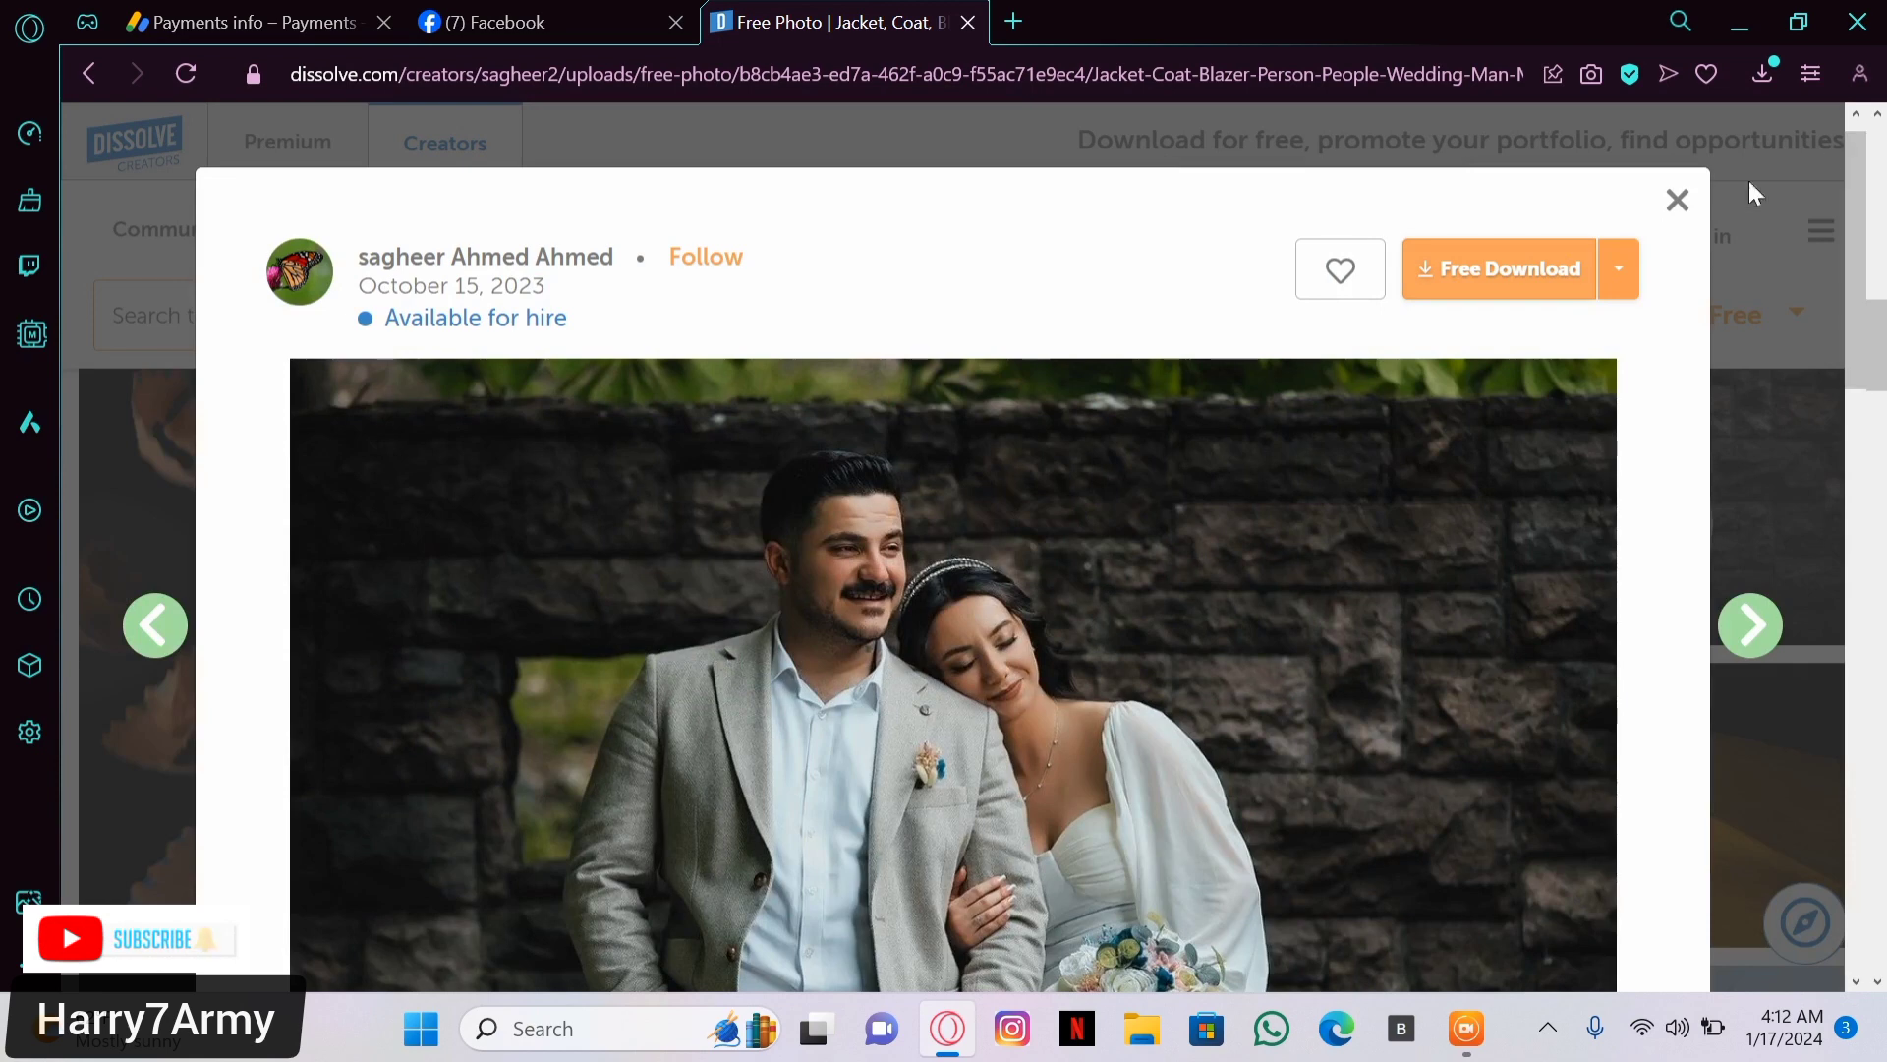
pyautogui.click(1677, 201)
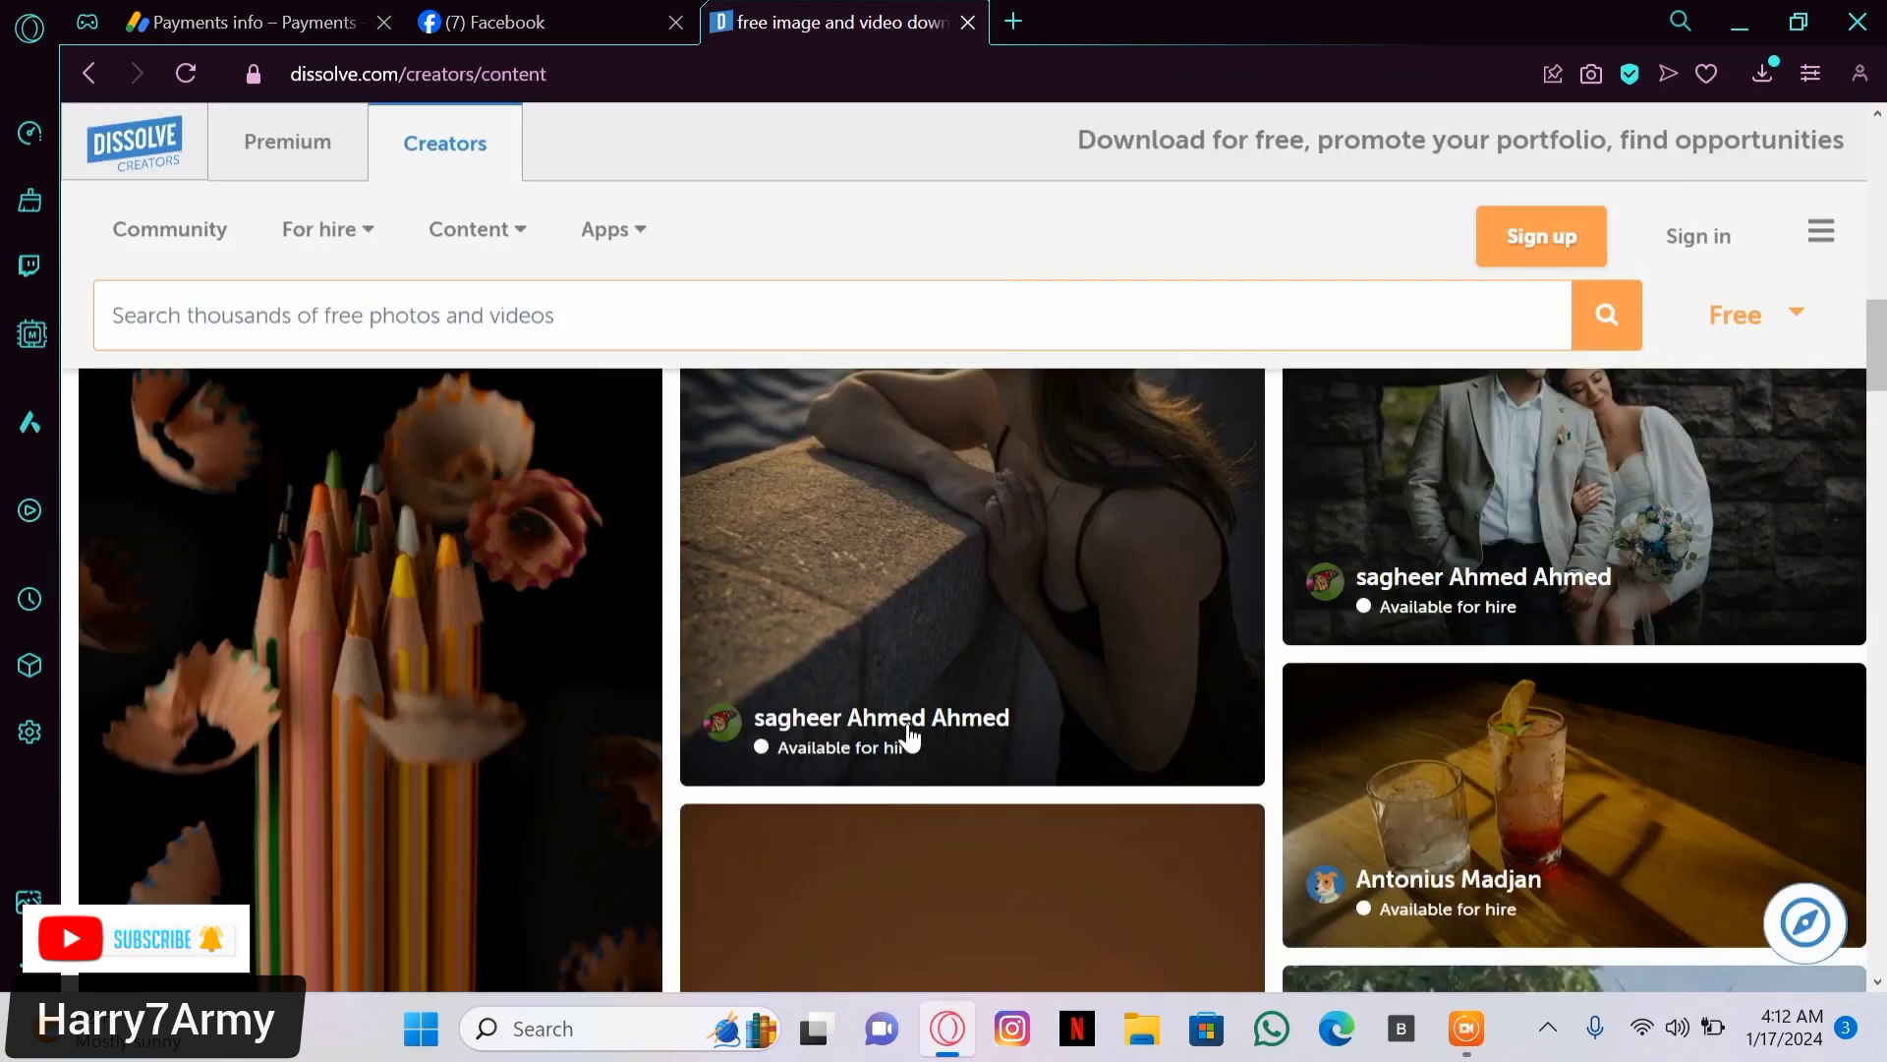
pyautogui.moveTo(1312, 585)
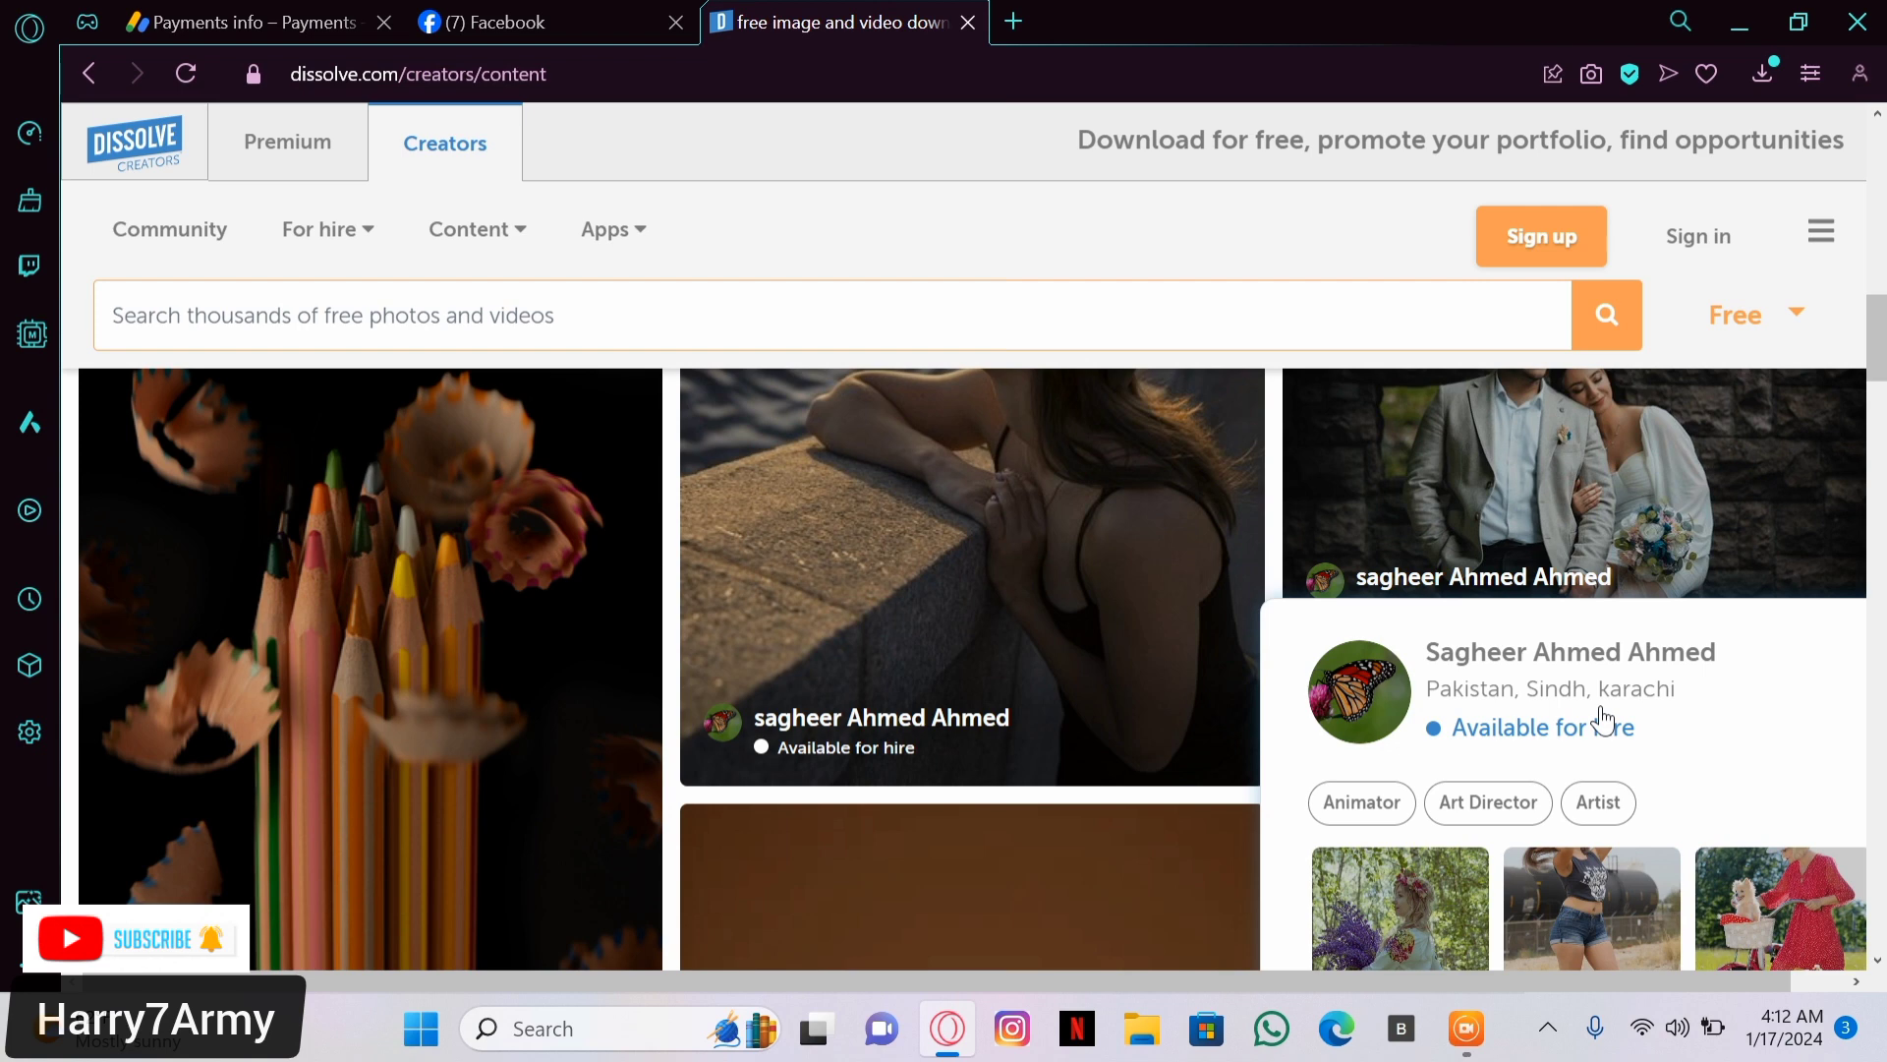
pyautogui.scroll(-3, 1604, 721)
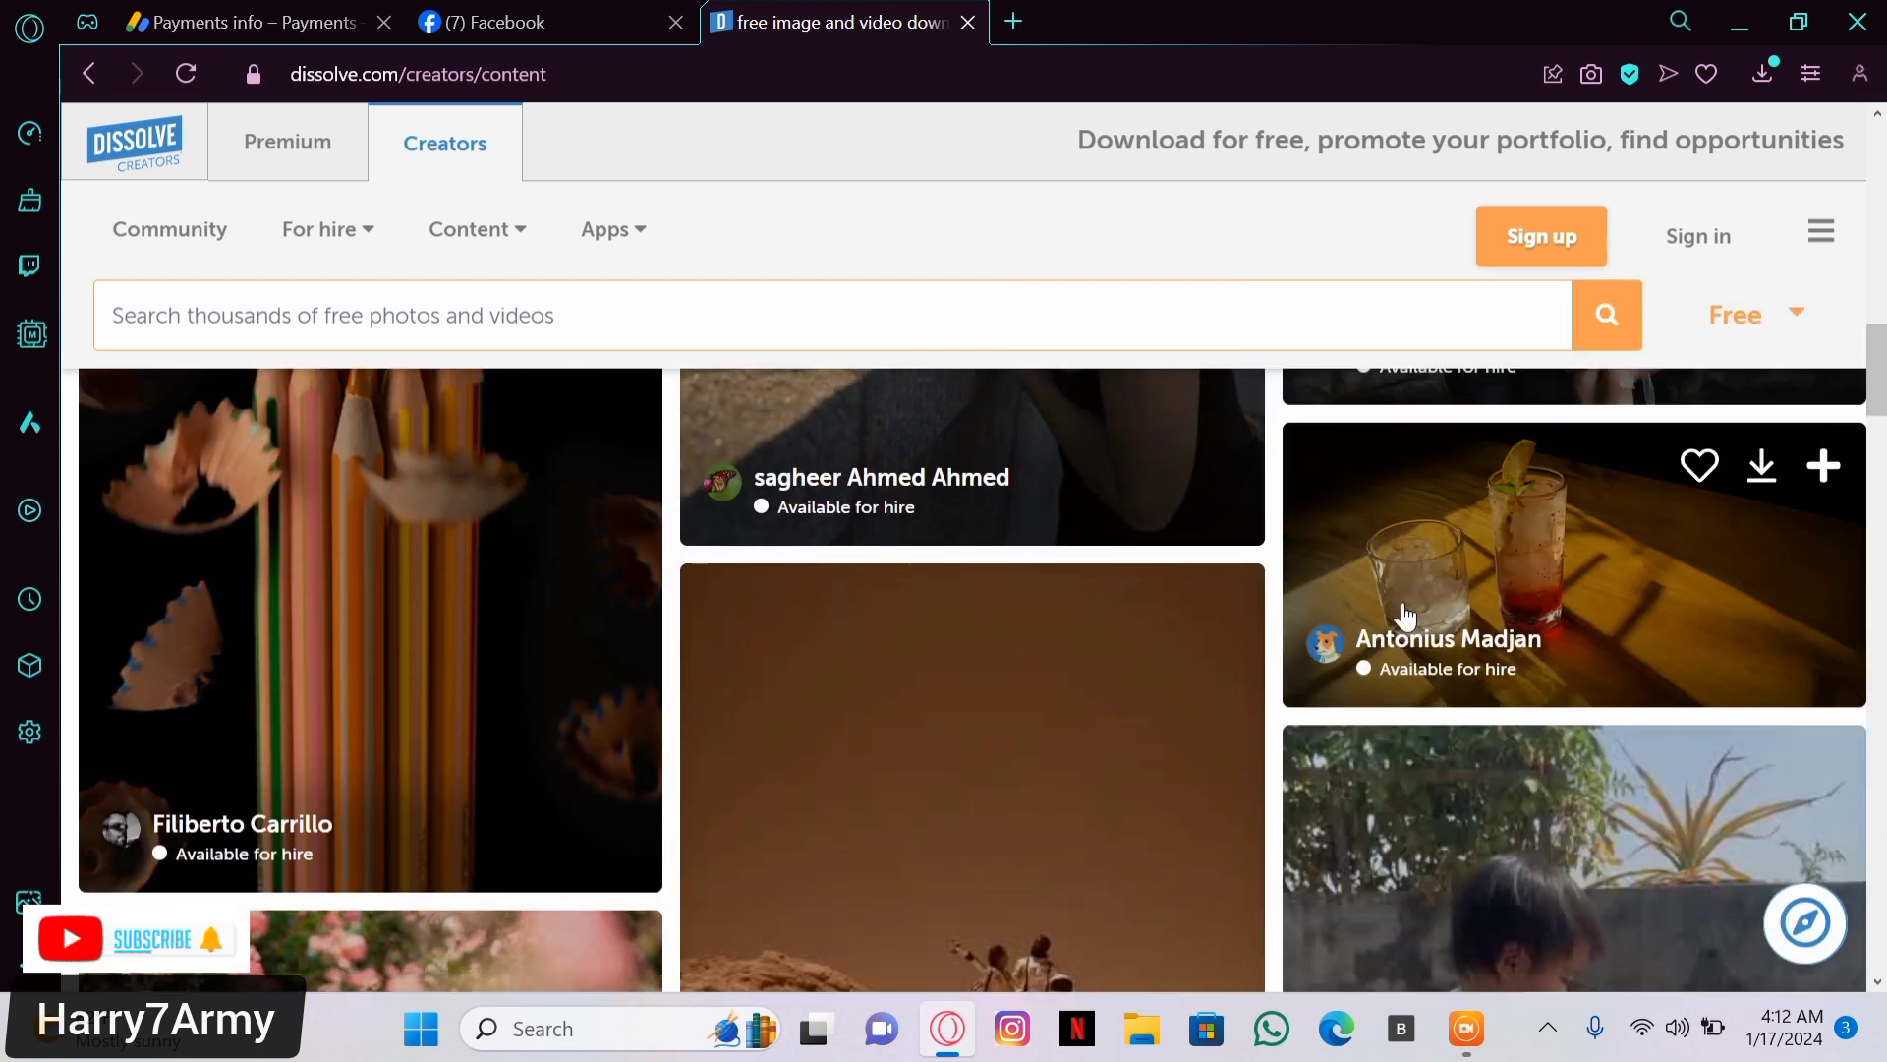
pyautogui.moveTo(715, 505)
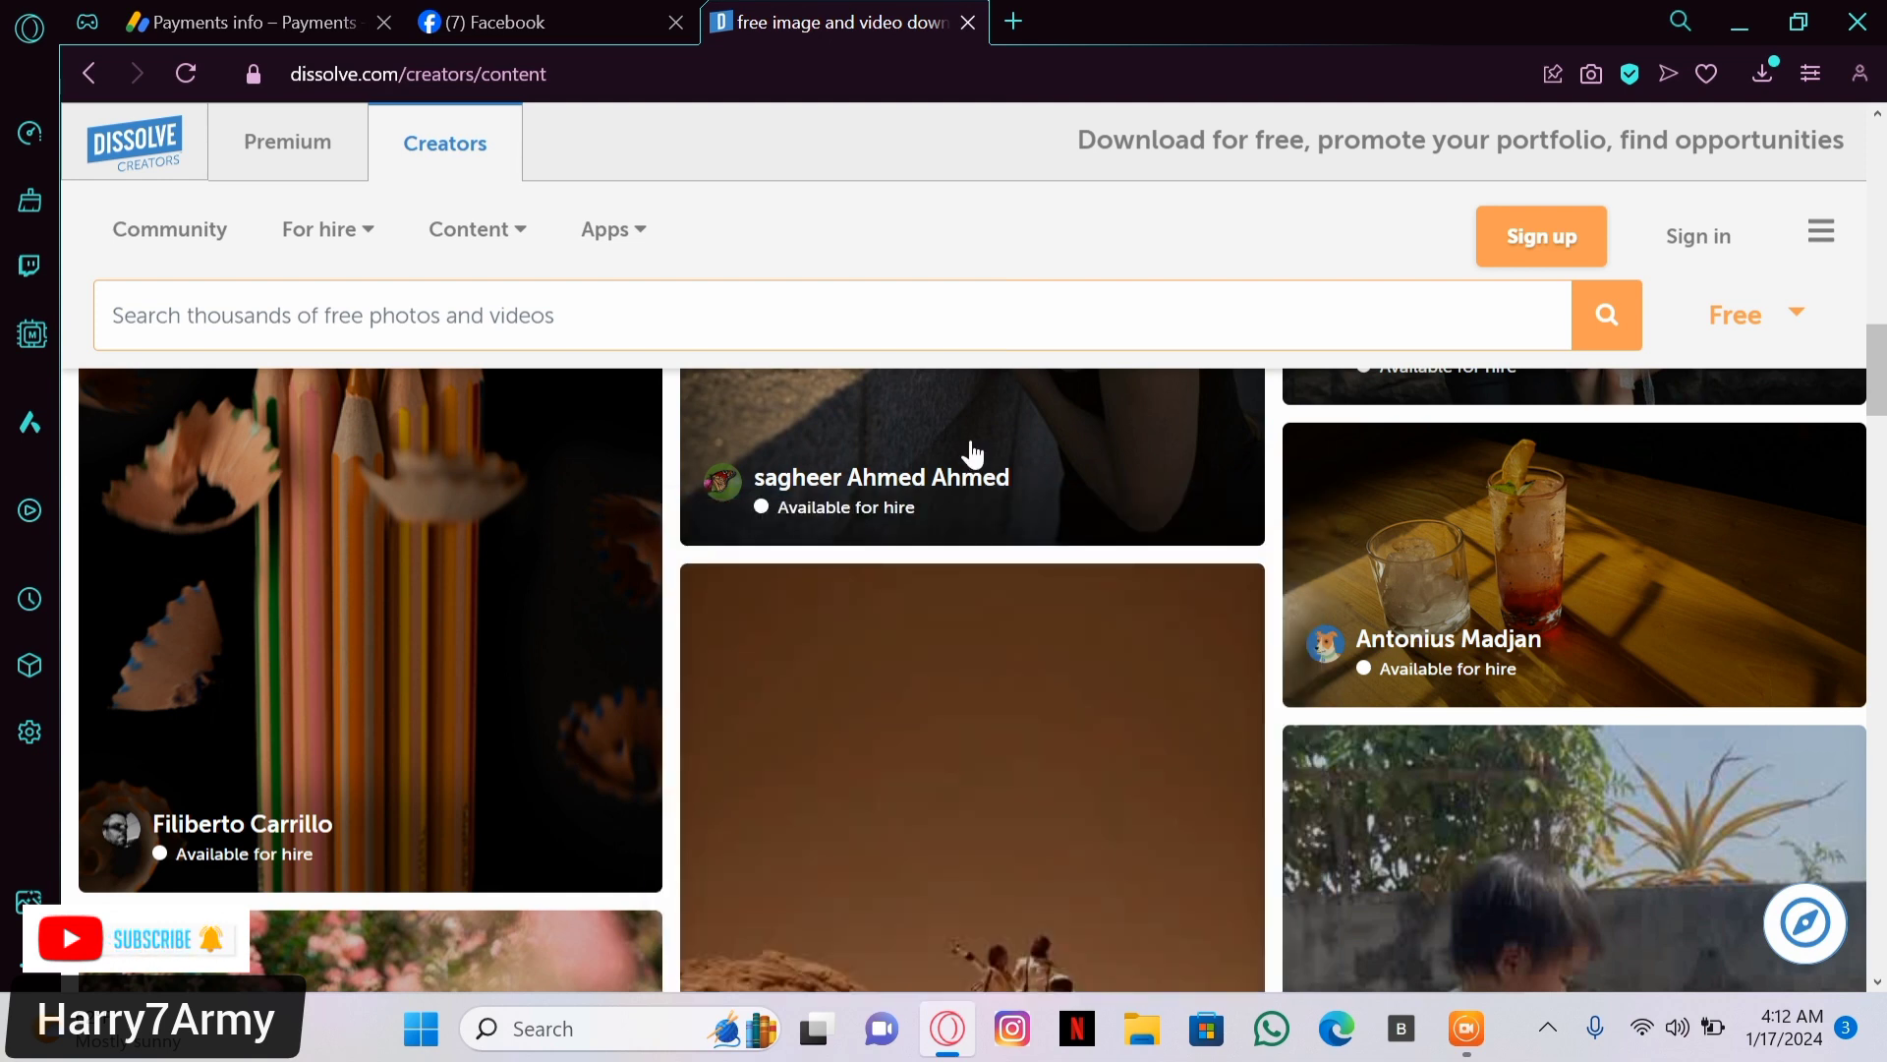
pyautogui.scroll(10, 971, 454)
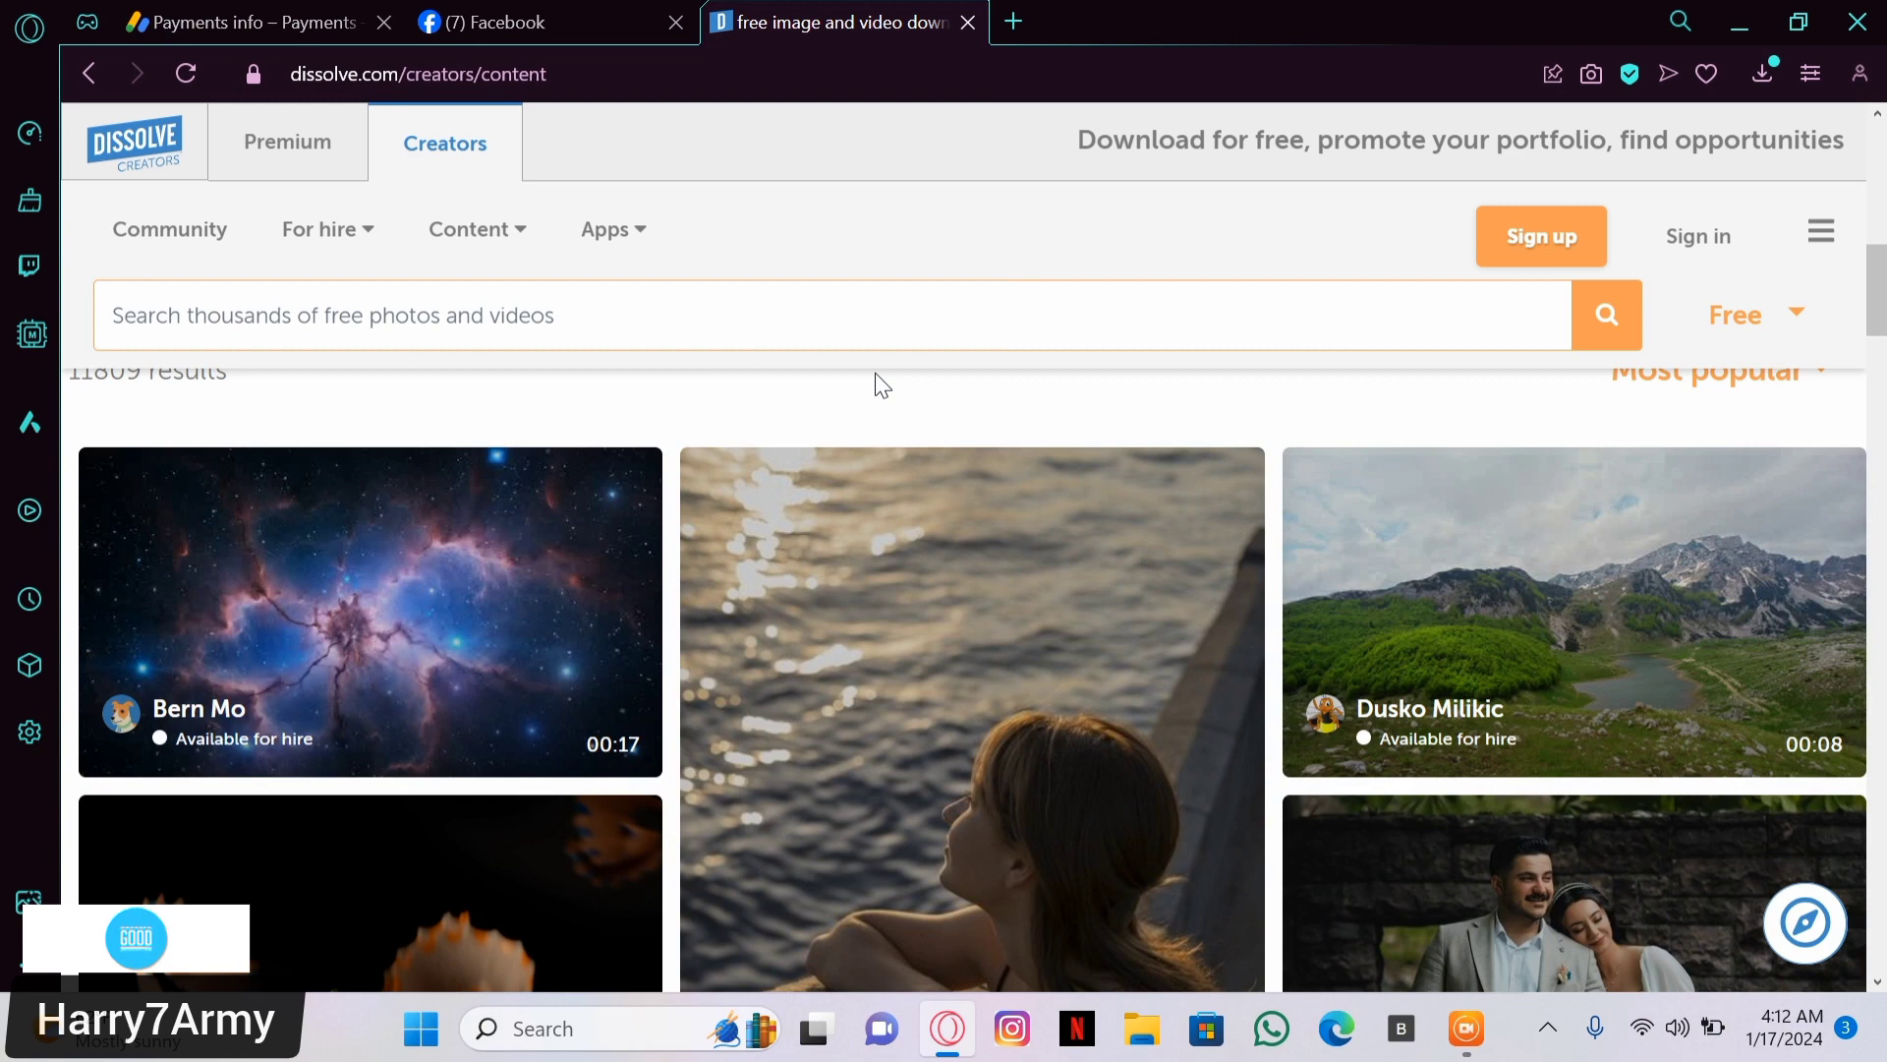
pyautogui.scroll(-8, 882, 384)
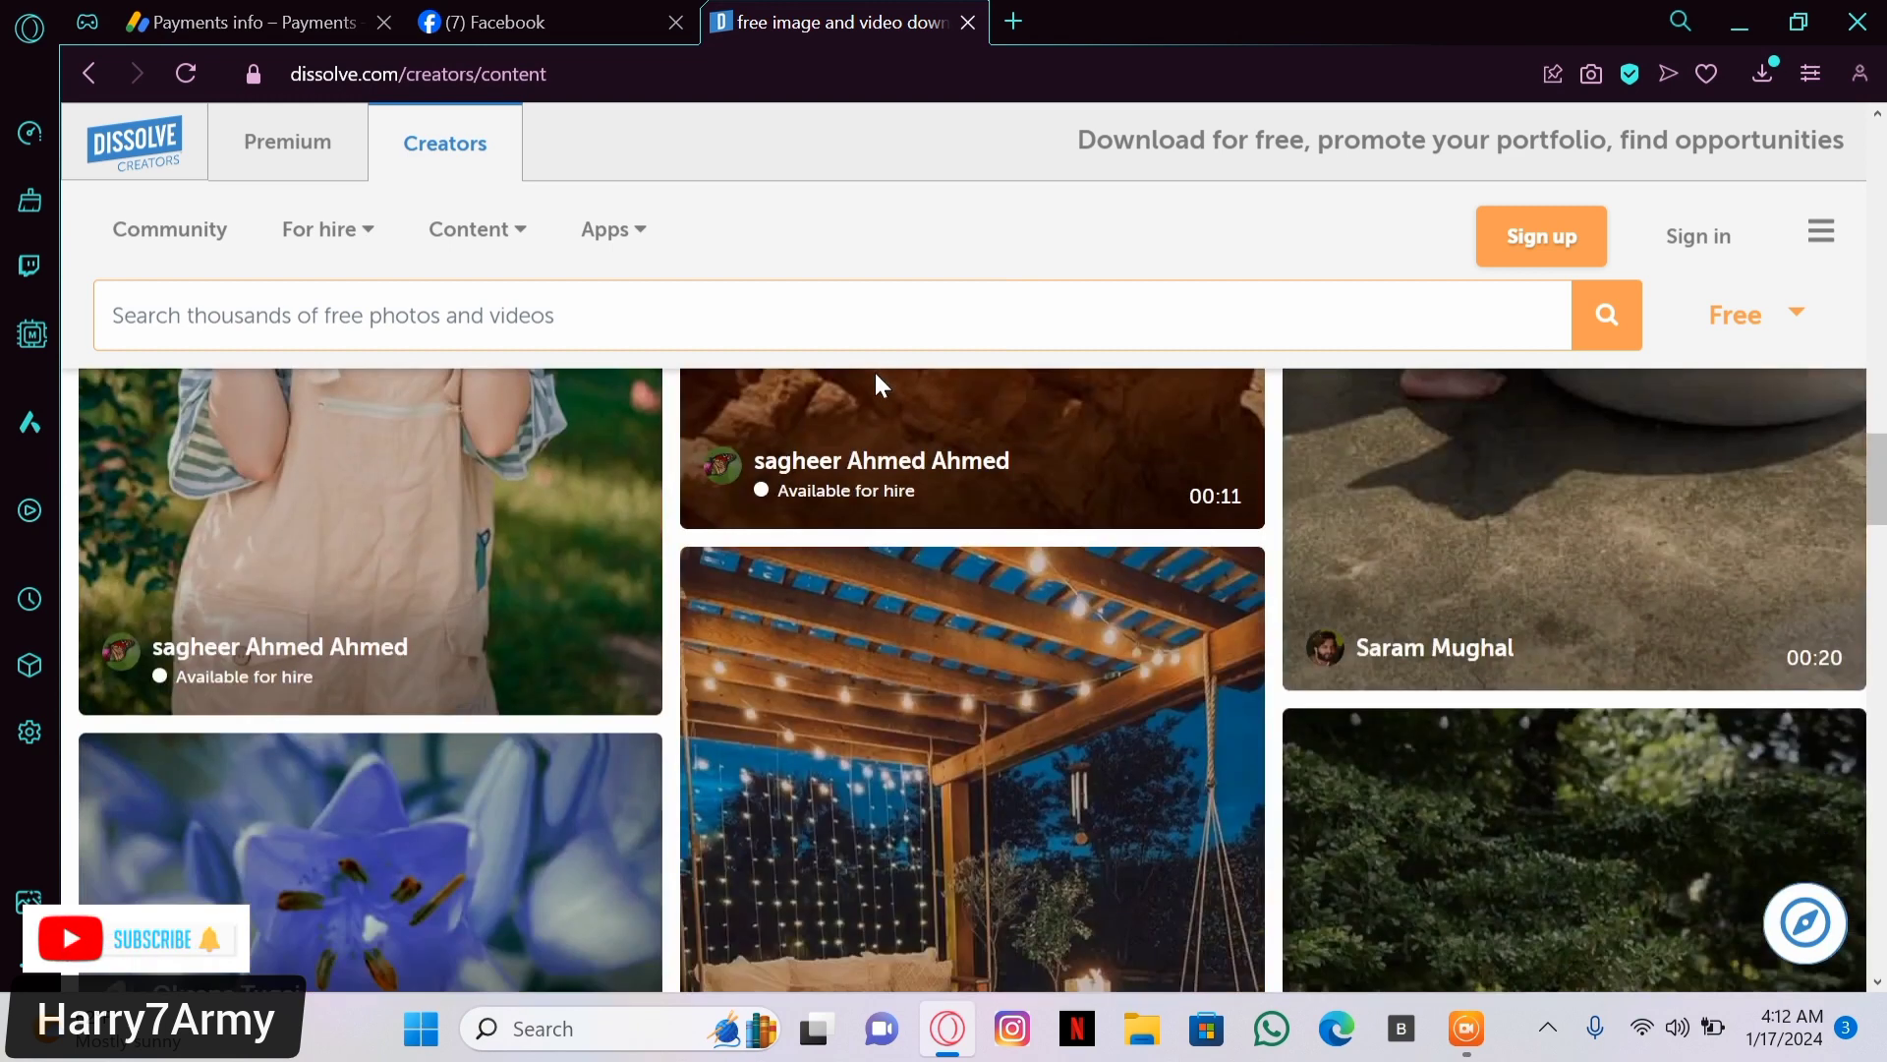
pyautogui.scroll(-5, 875, 373)
# Open the Dissolve Premium home page and review its themed galleries, client brands and footer links
pyautogui.click(278, 139)
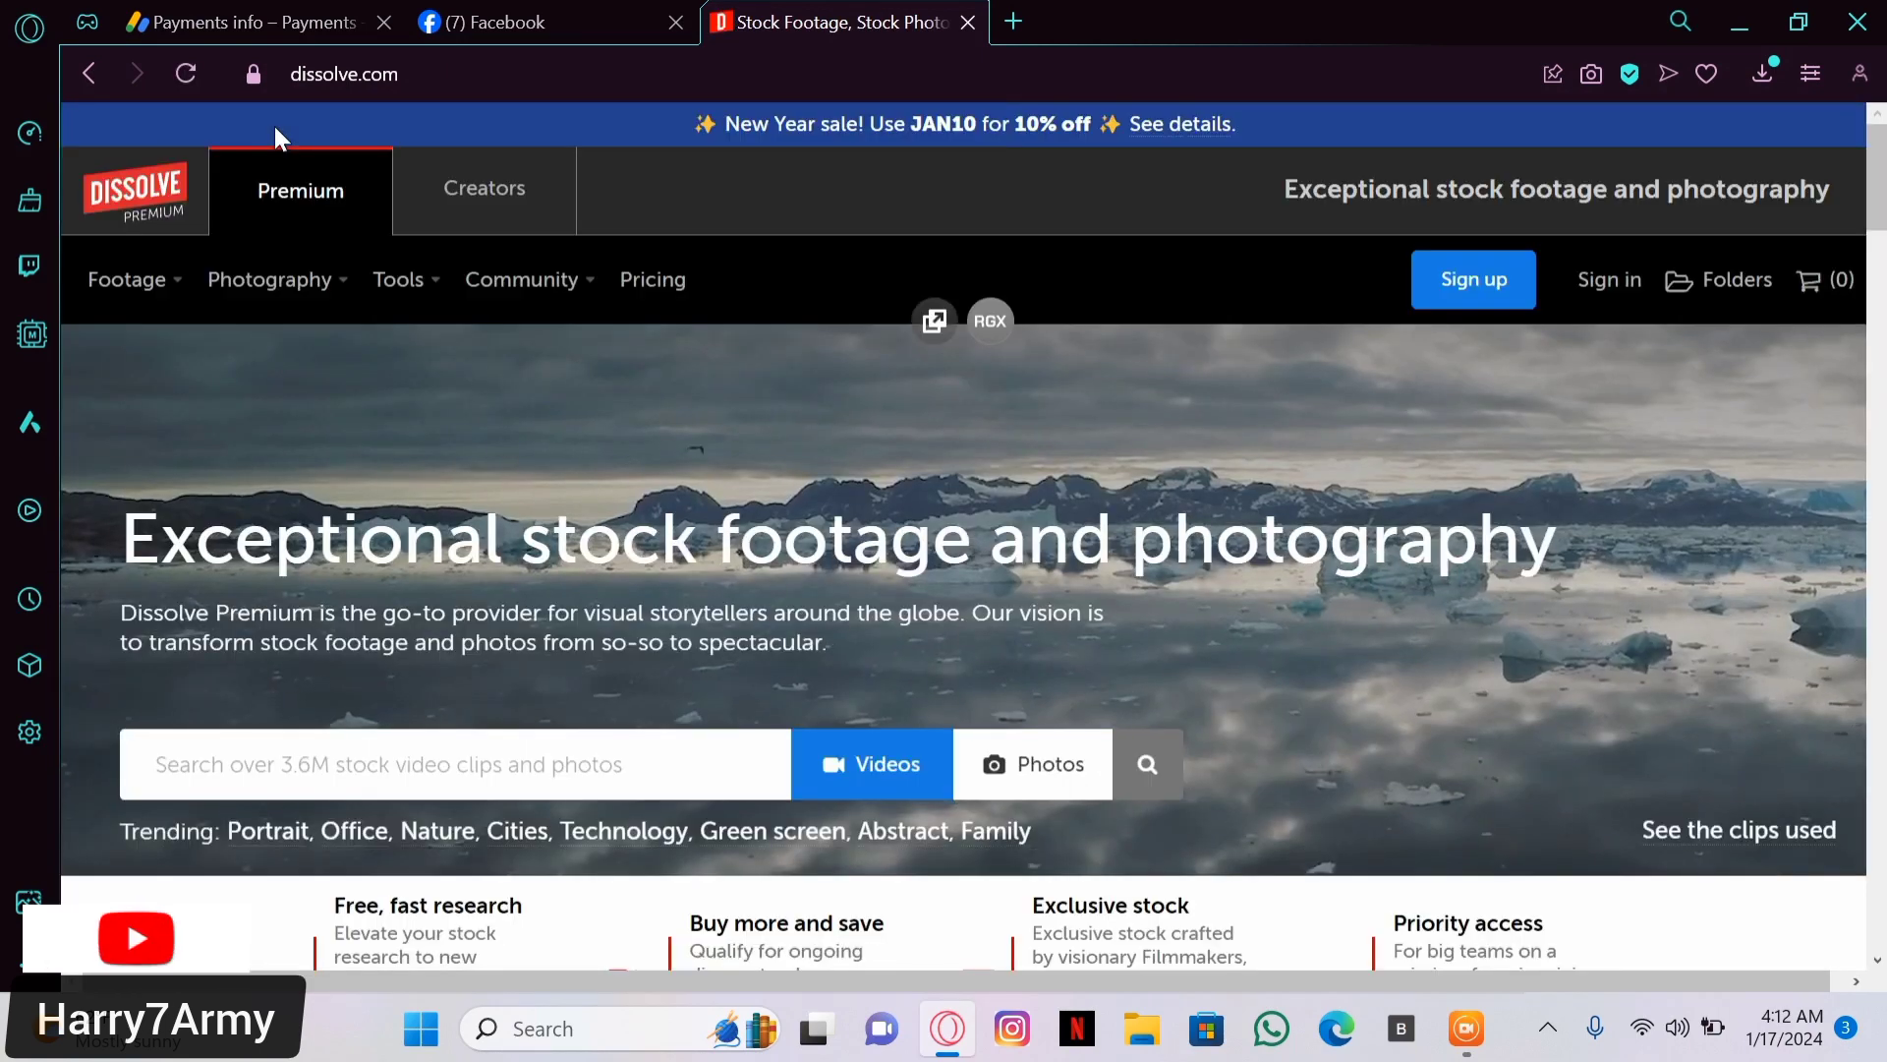
pyautogui.scroll(-10, 274, 126)
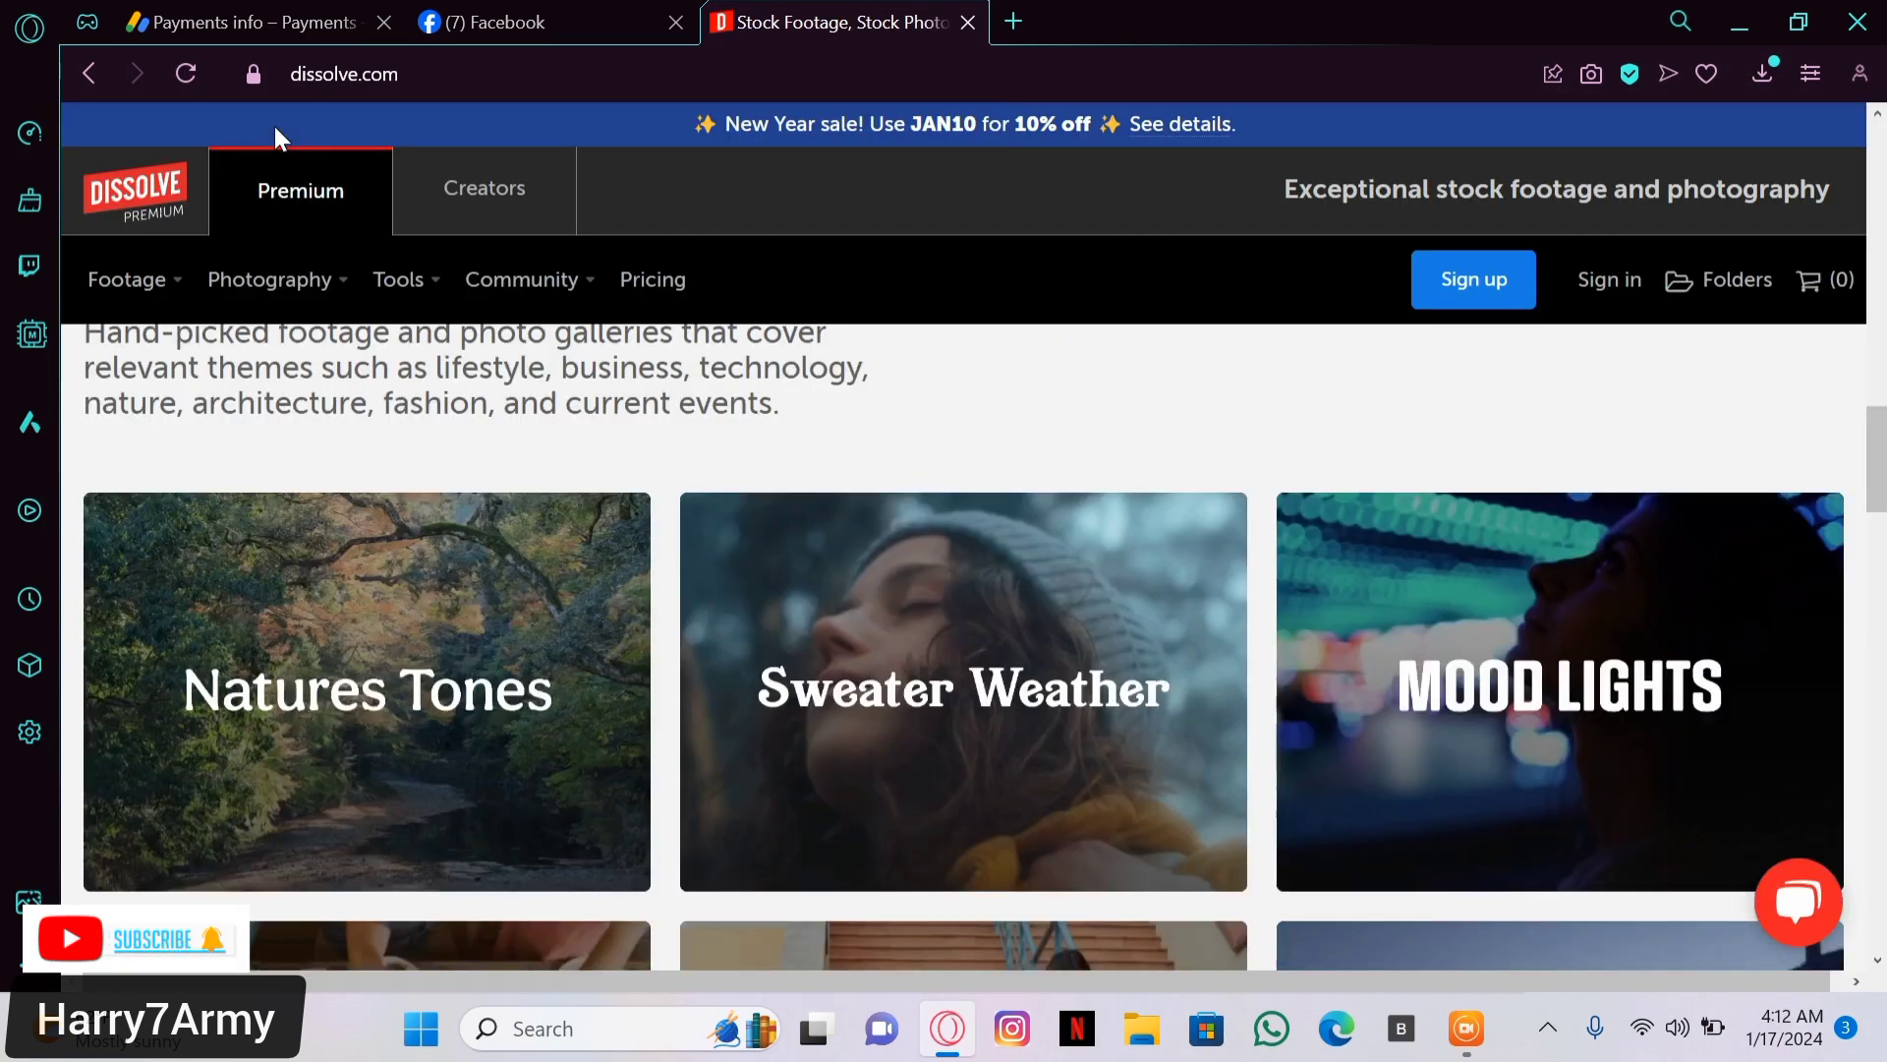
pyautogui.scroll(-4, 274, 126)
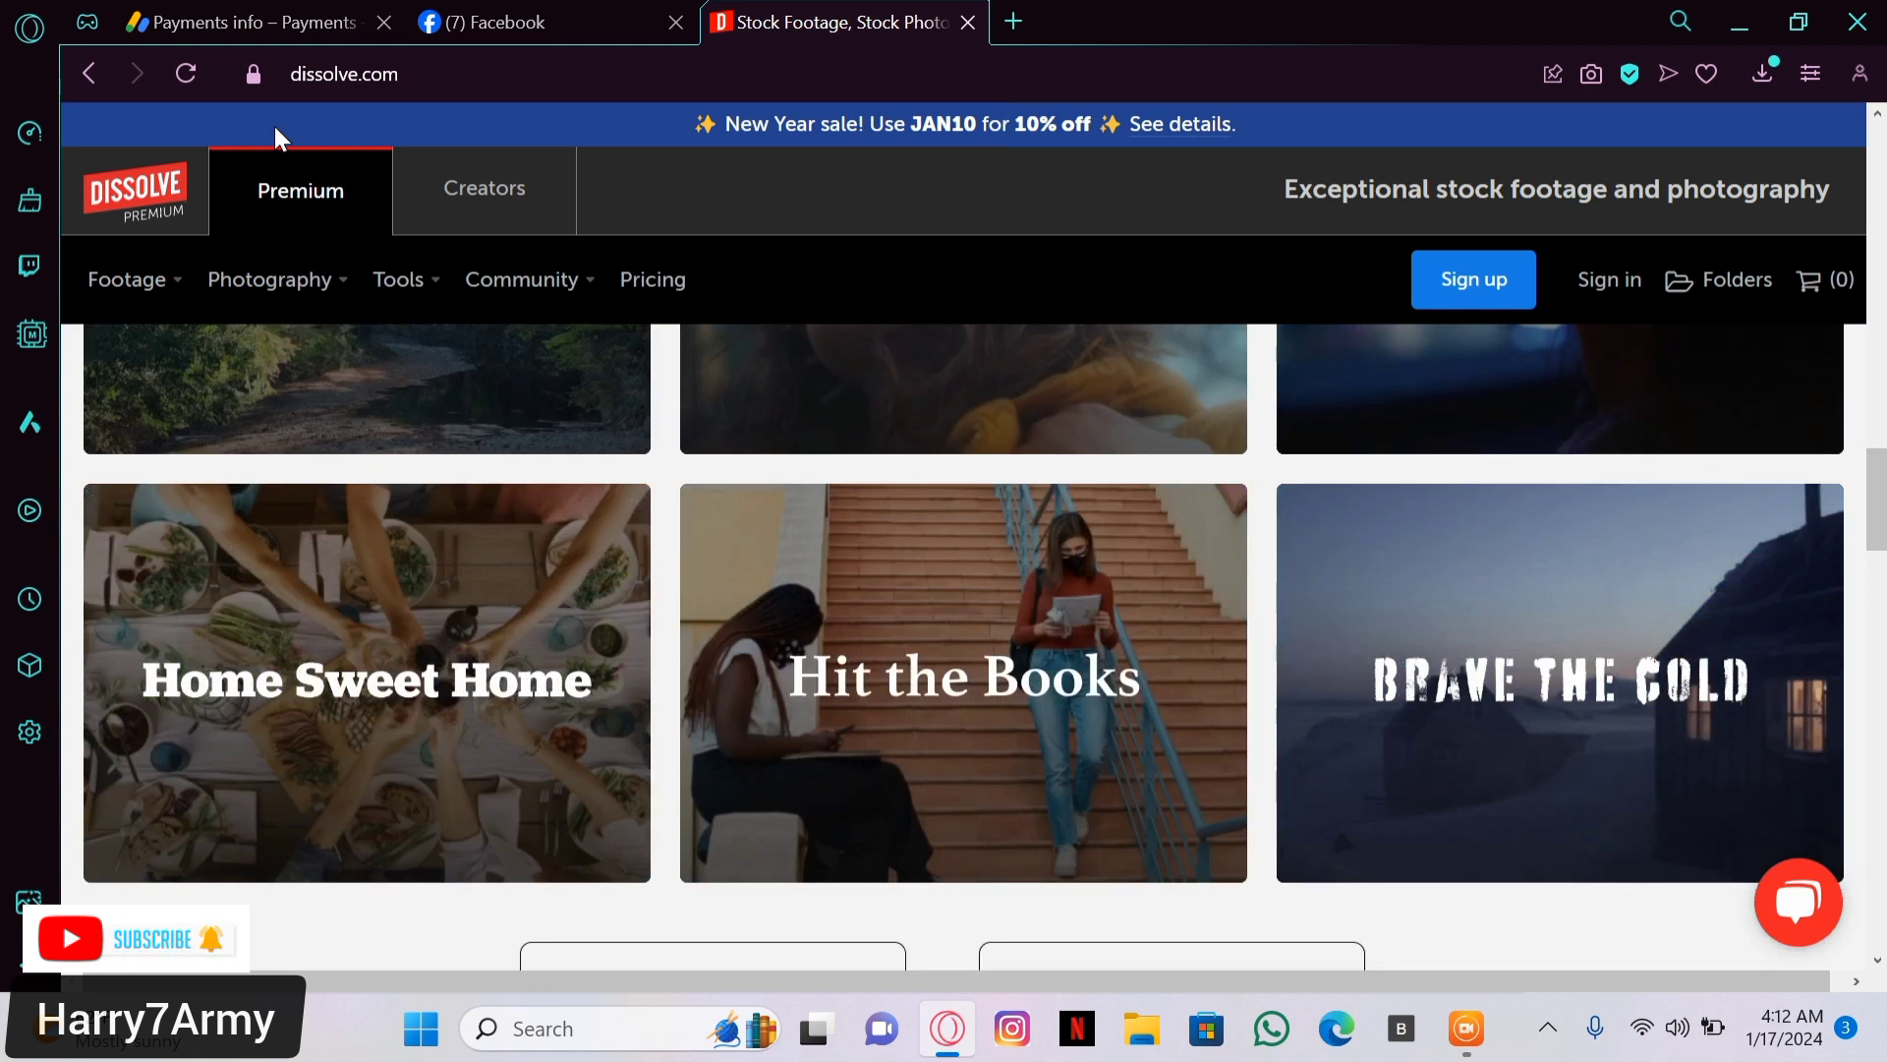
pyautogui.scroll(-5, 274, 126)
pyautogui.scroll(1, 274, 126)
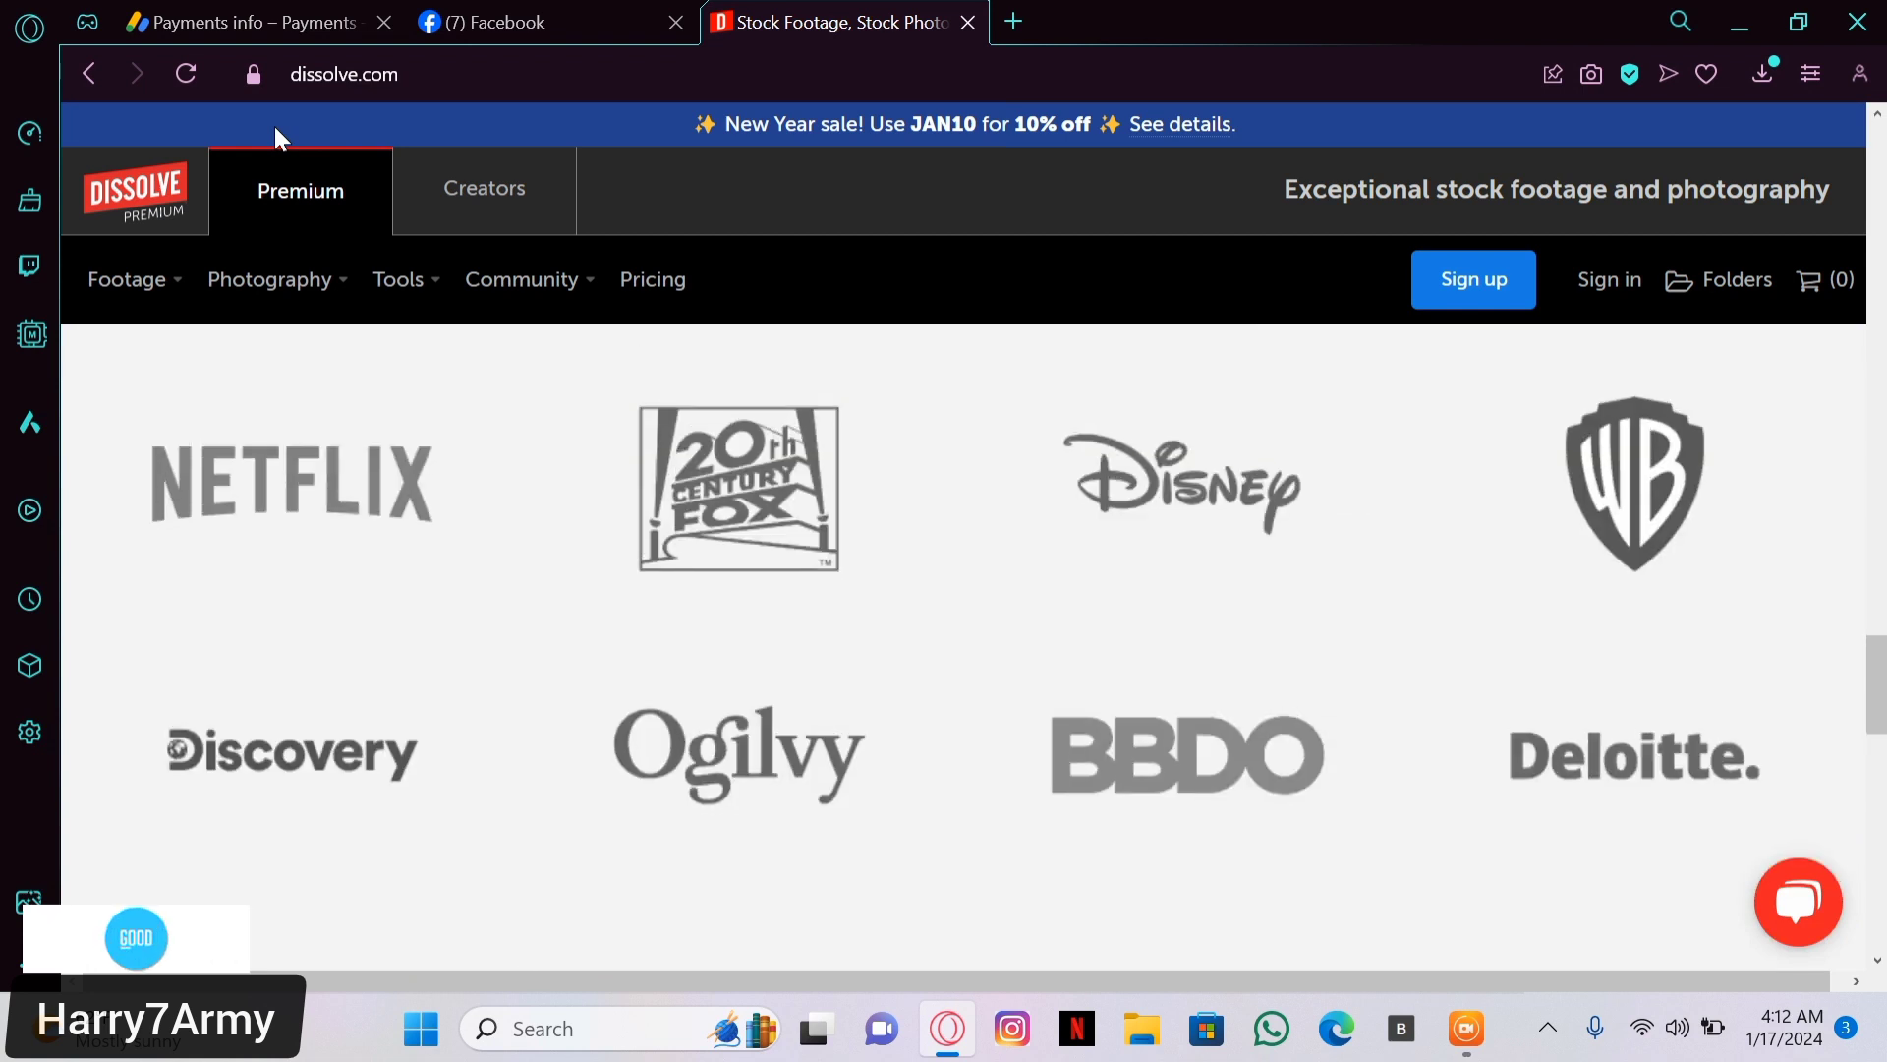
pyautogui.scroll(-9, 274, 126)
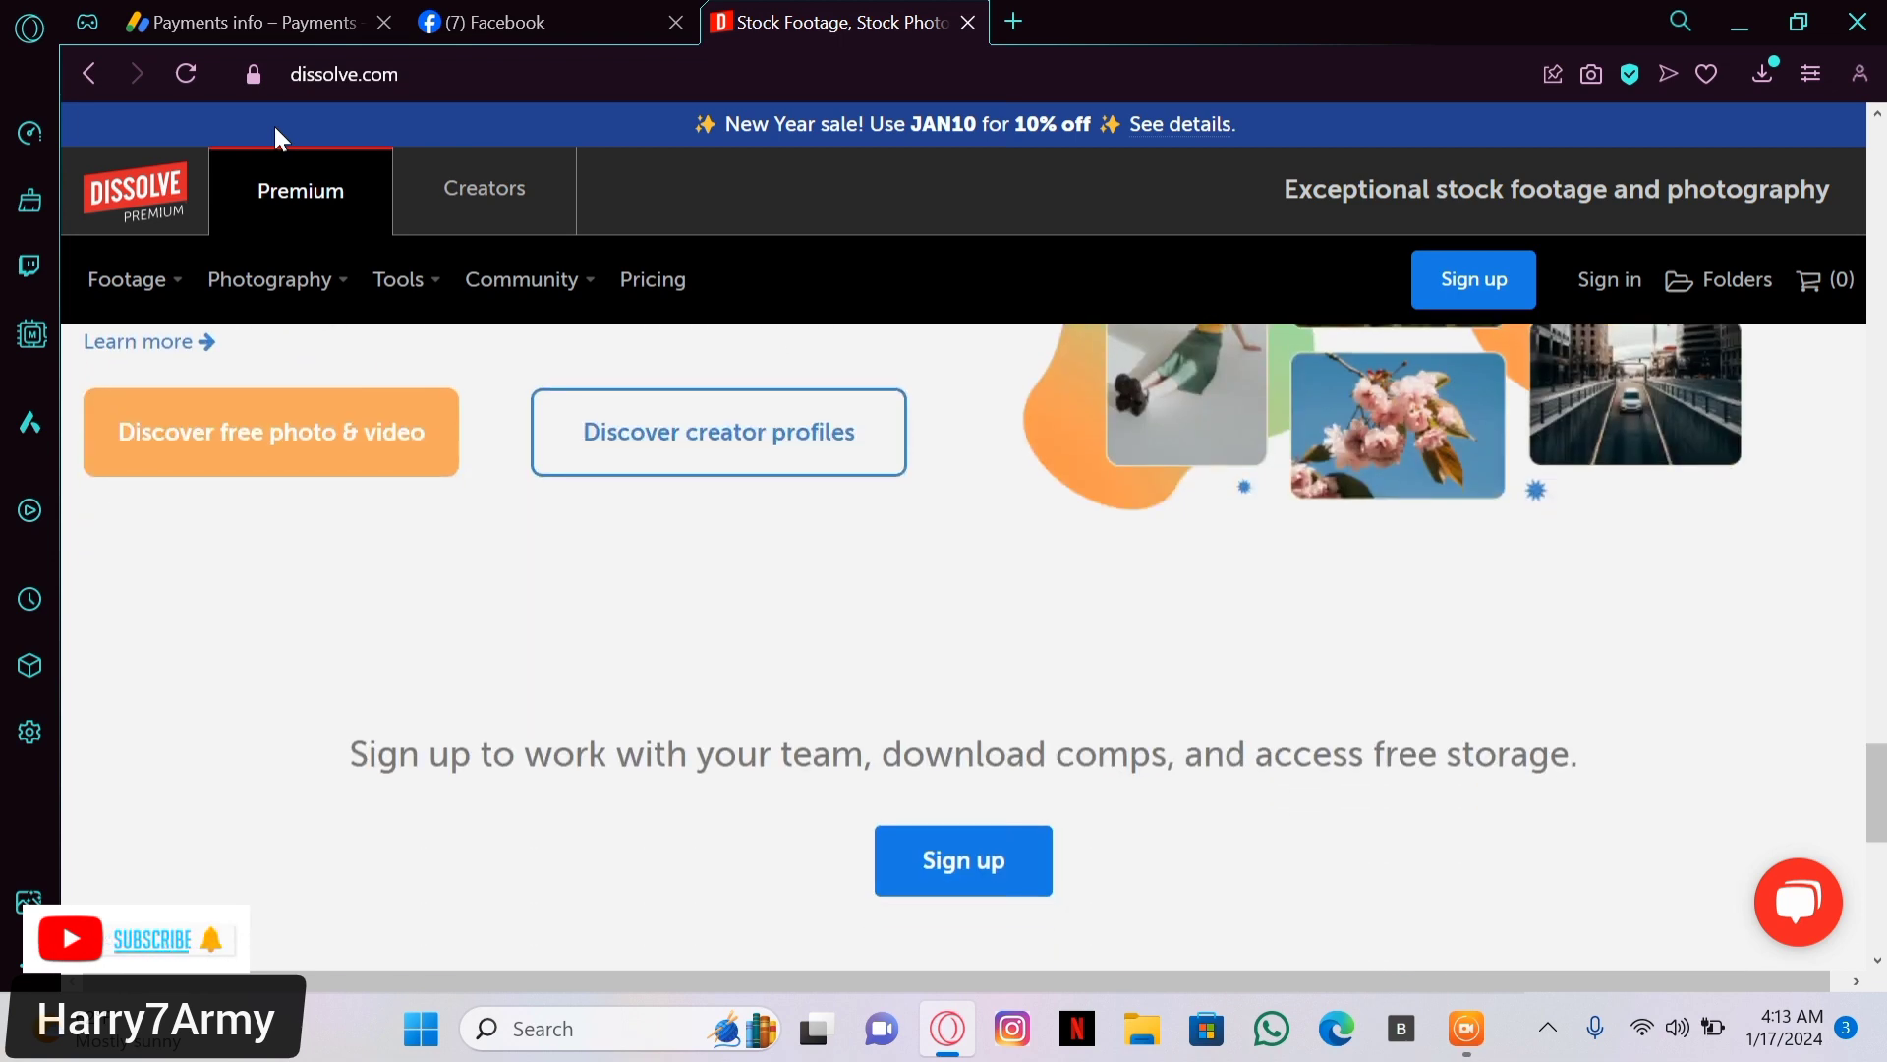
pyautogui.scroll(-5, 274, 126)
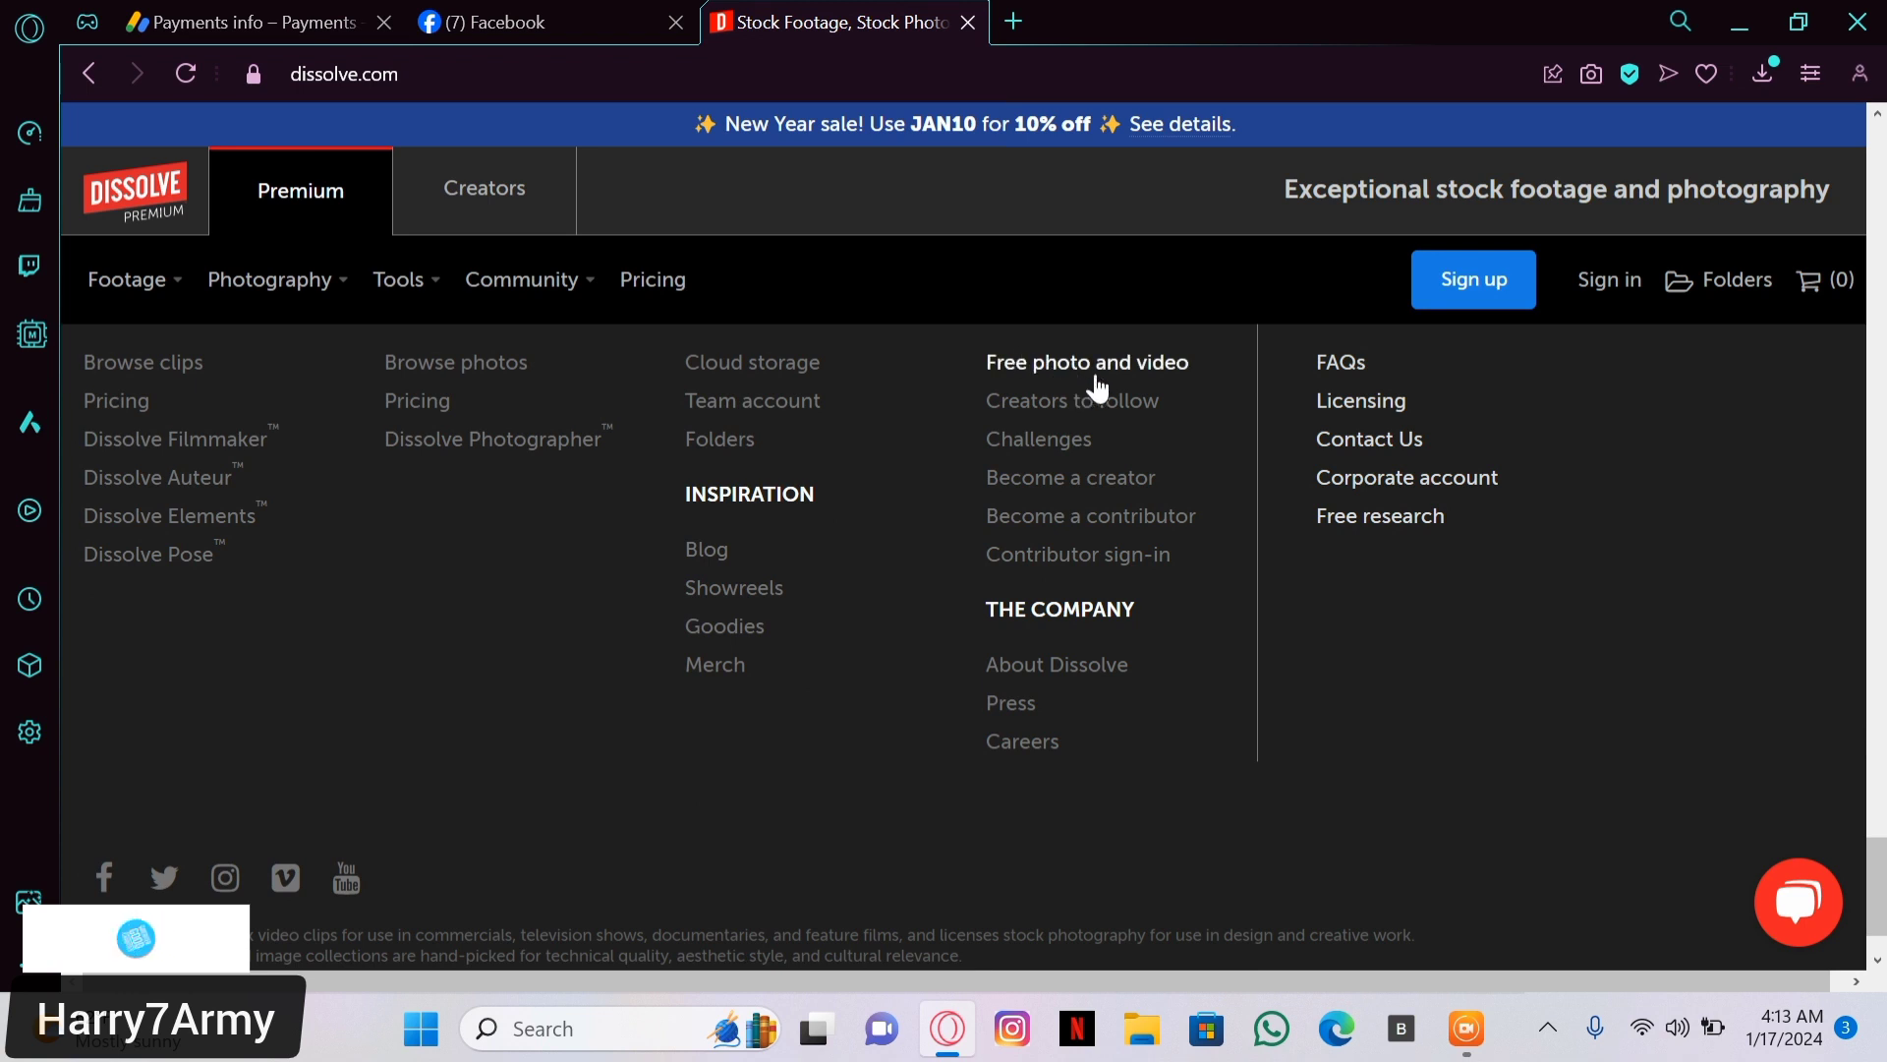
# Open the "Become a contributor" site and go to its page about applying to be a contributor
pyautogui.click(1082, 516)
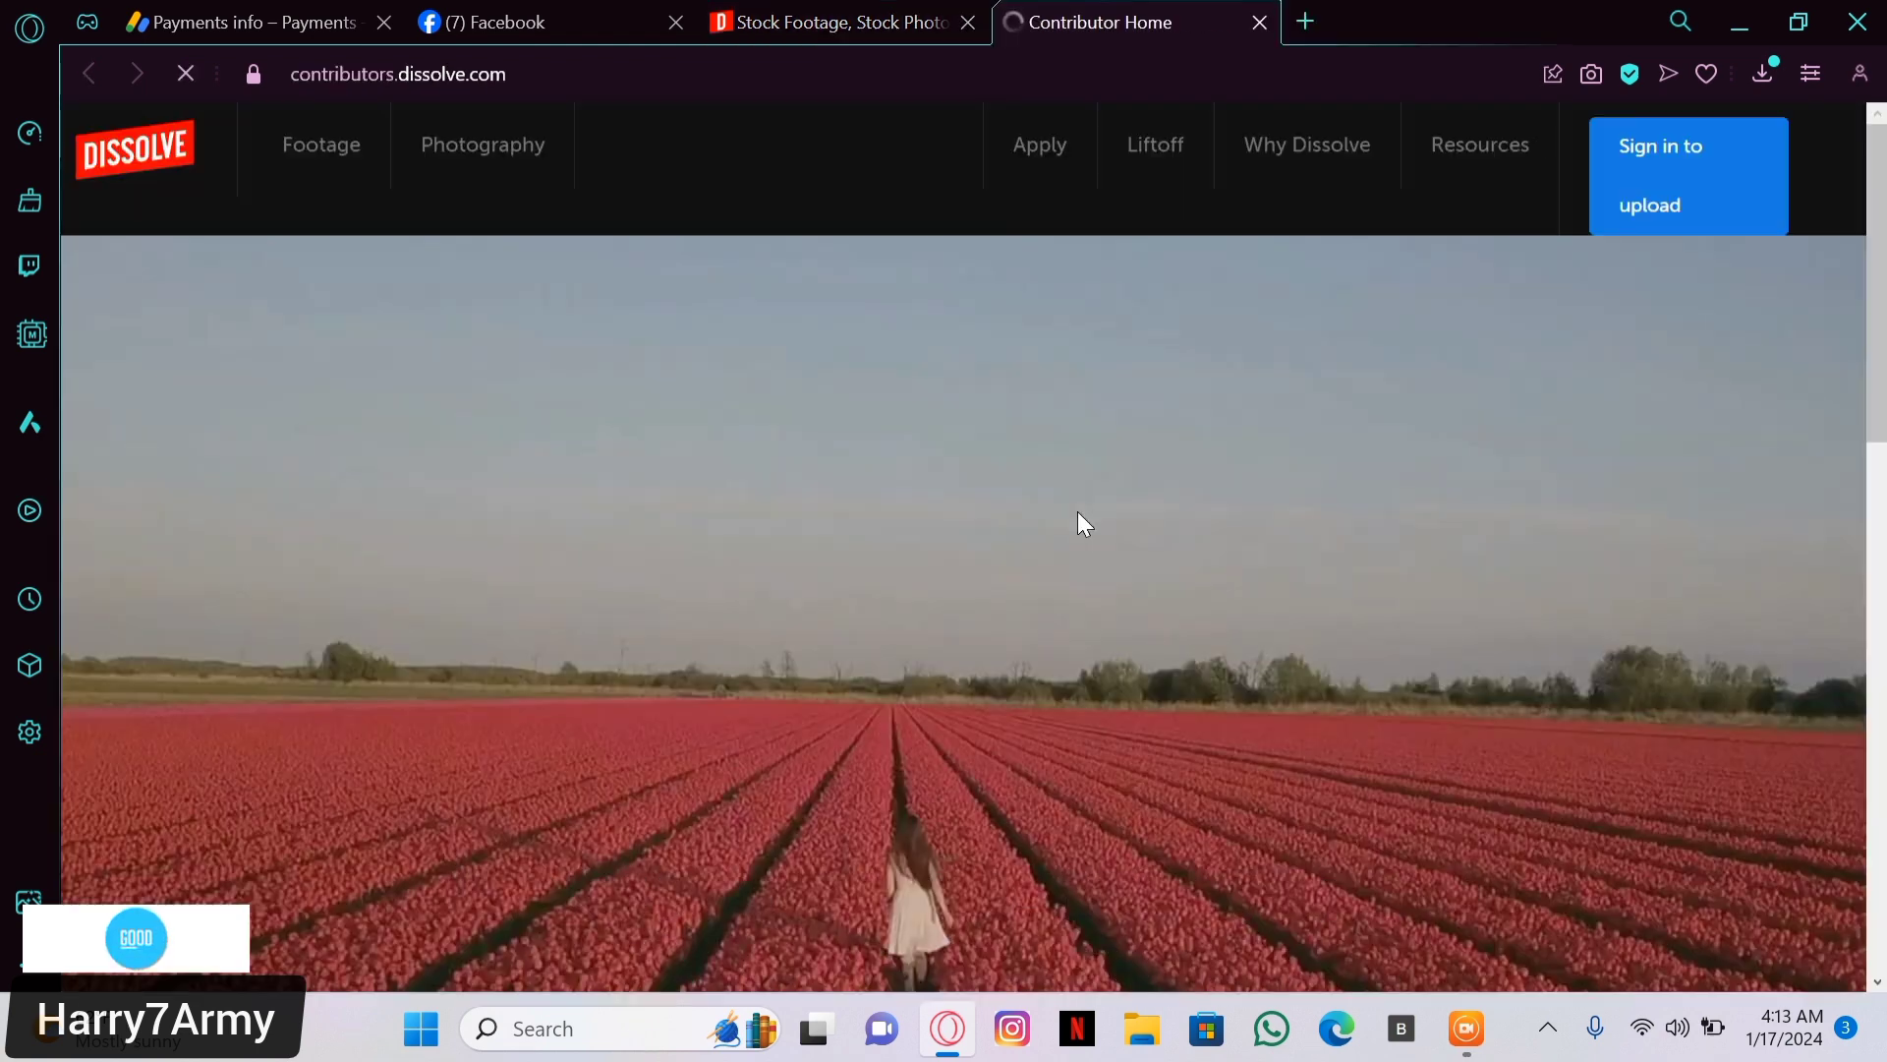
pyautogui.scroll(-5, 1077, 511)
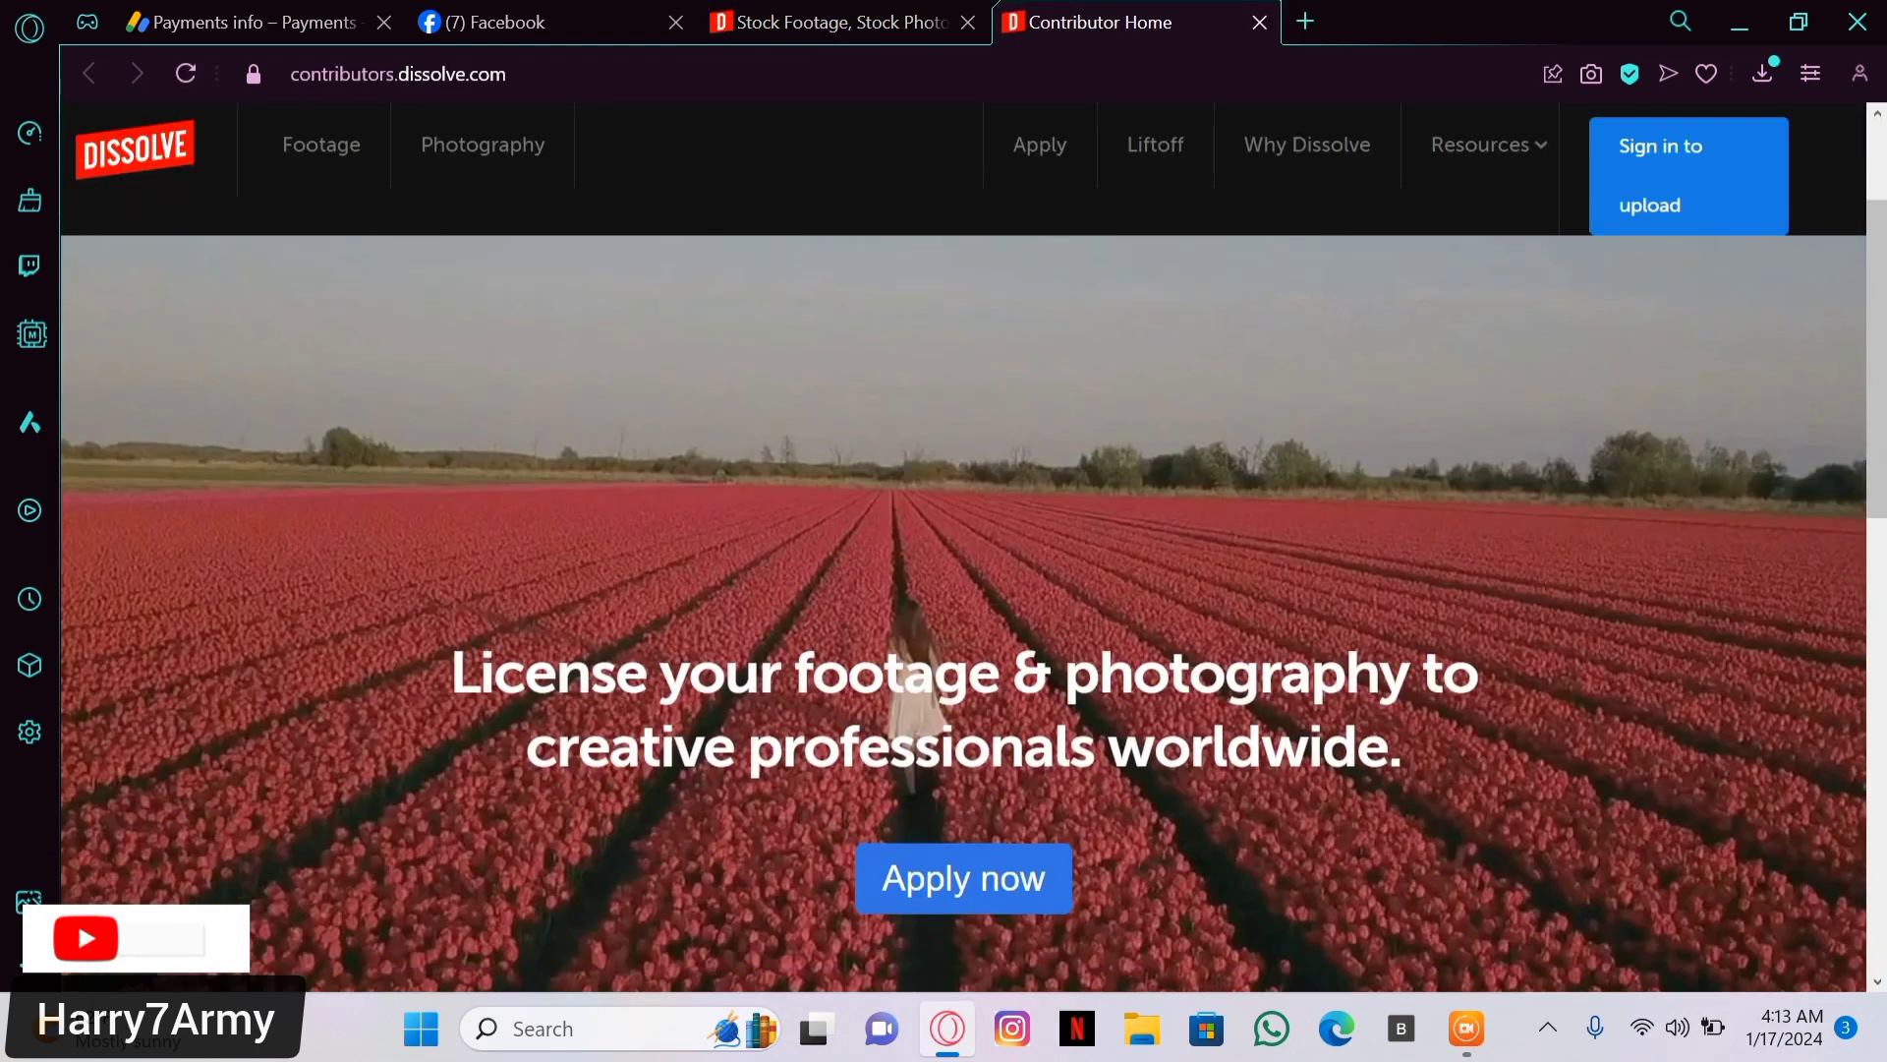
pyautogui.scroll(-6, 973, 614)
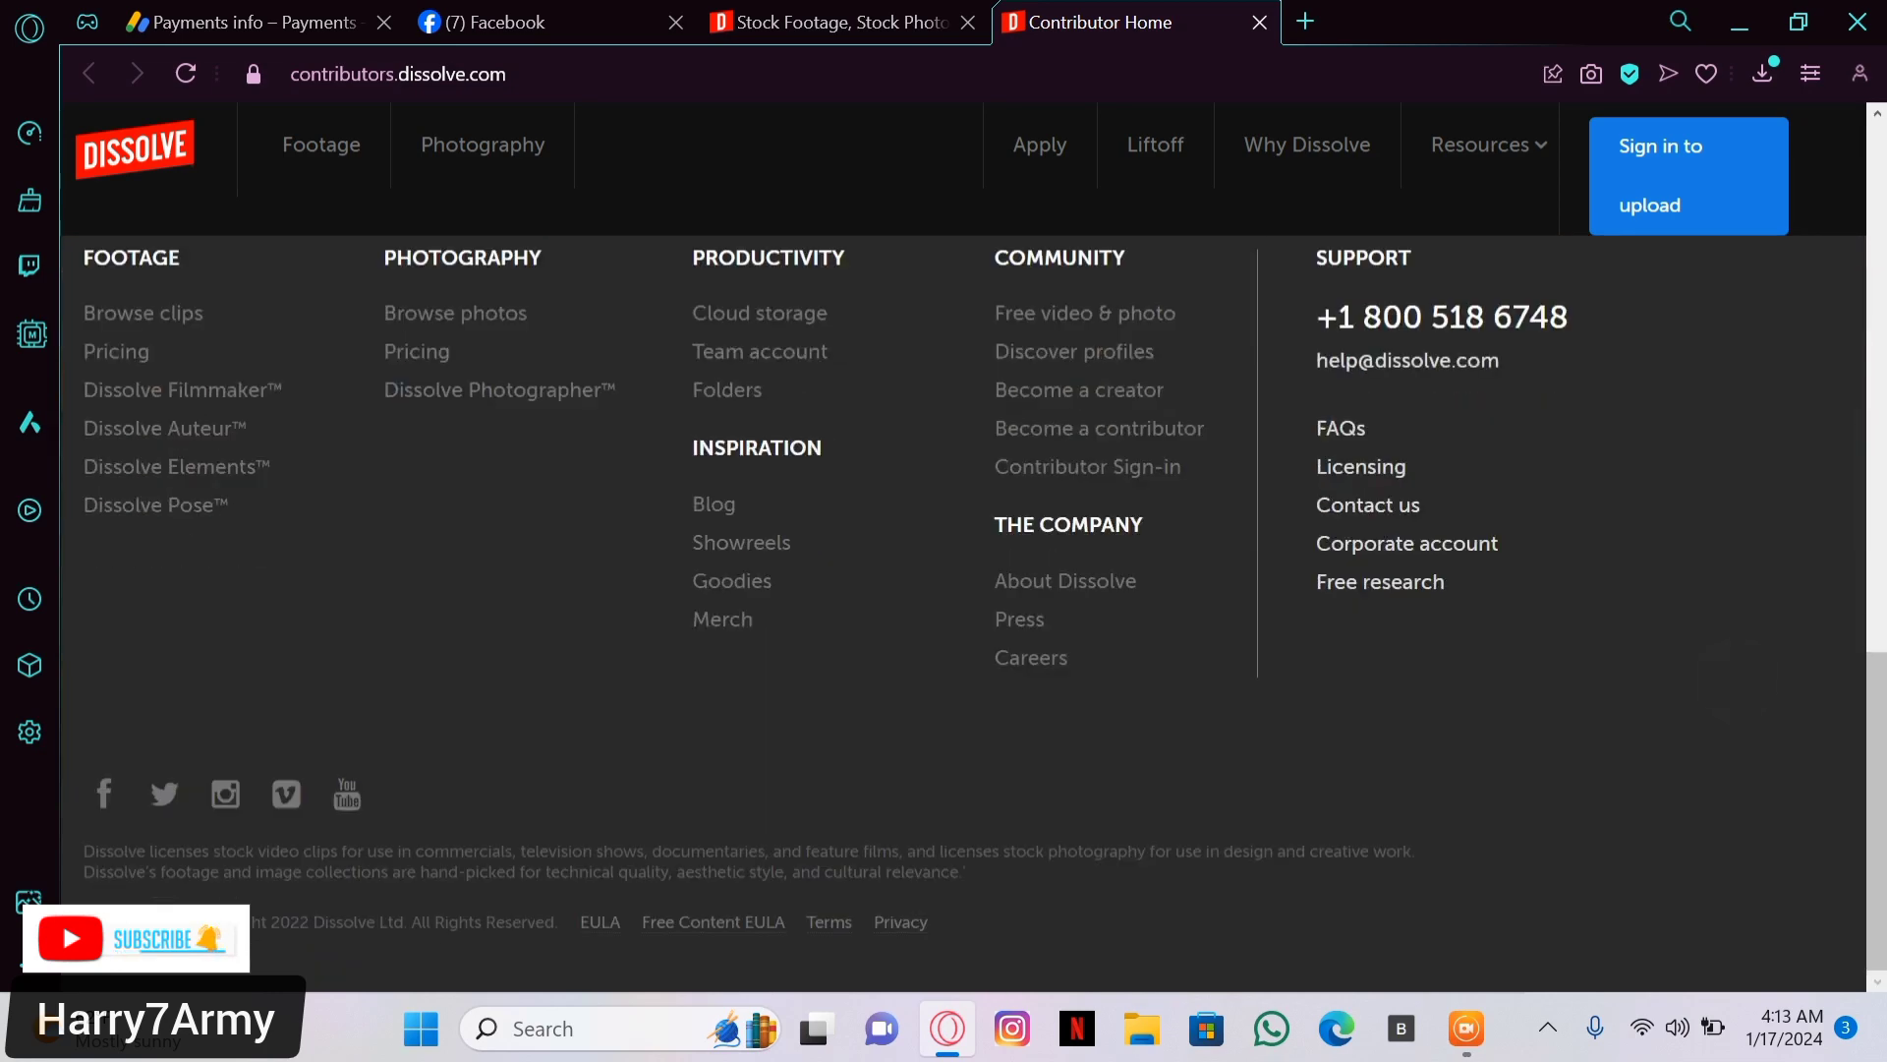
pyautogui.scroll(6, 963, 610)
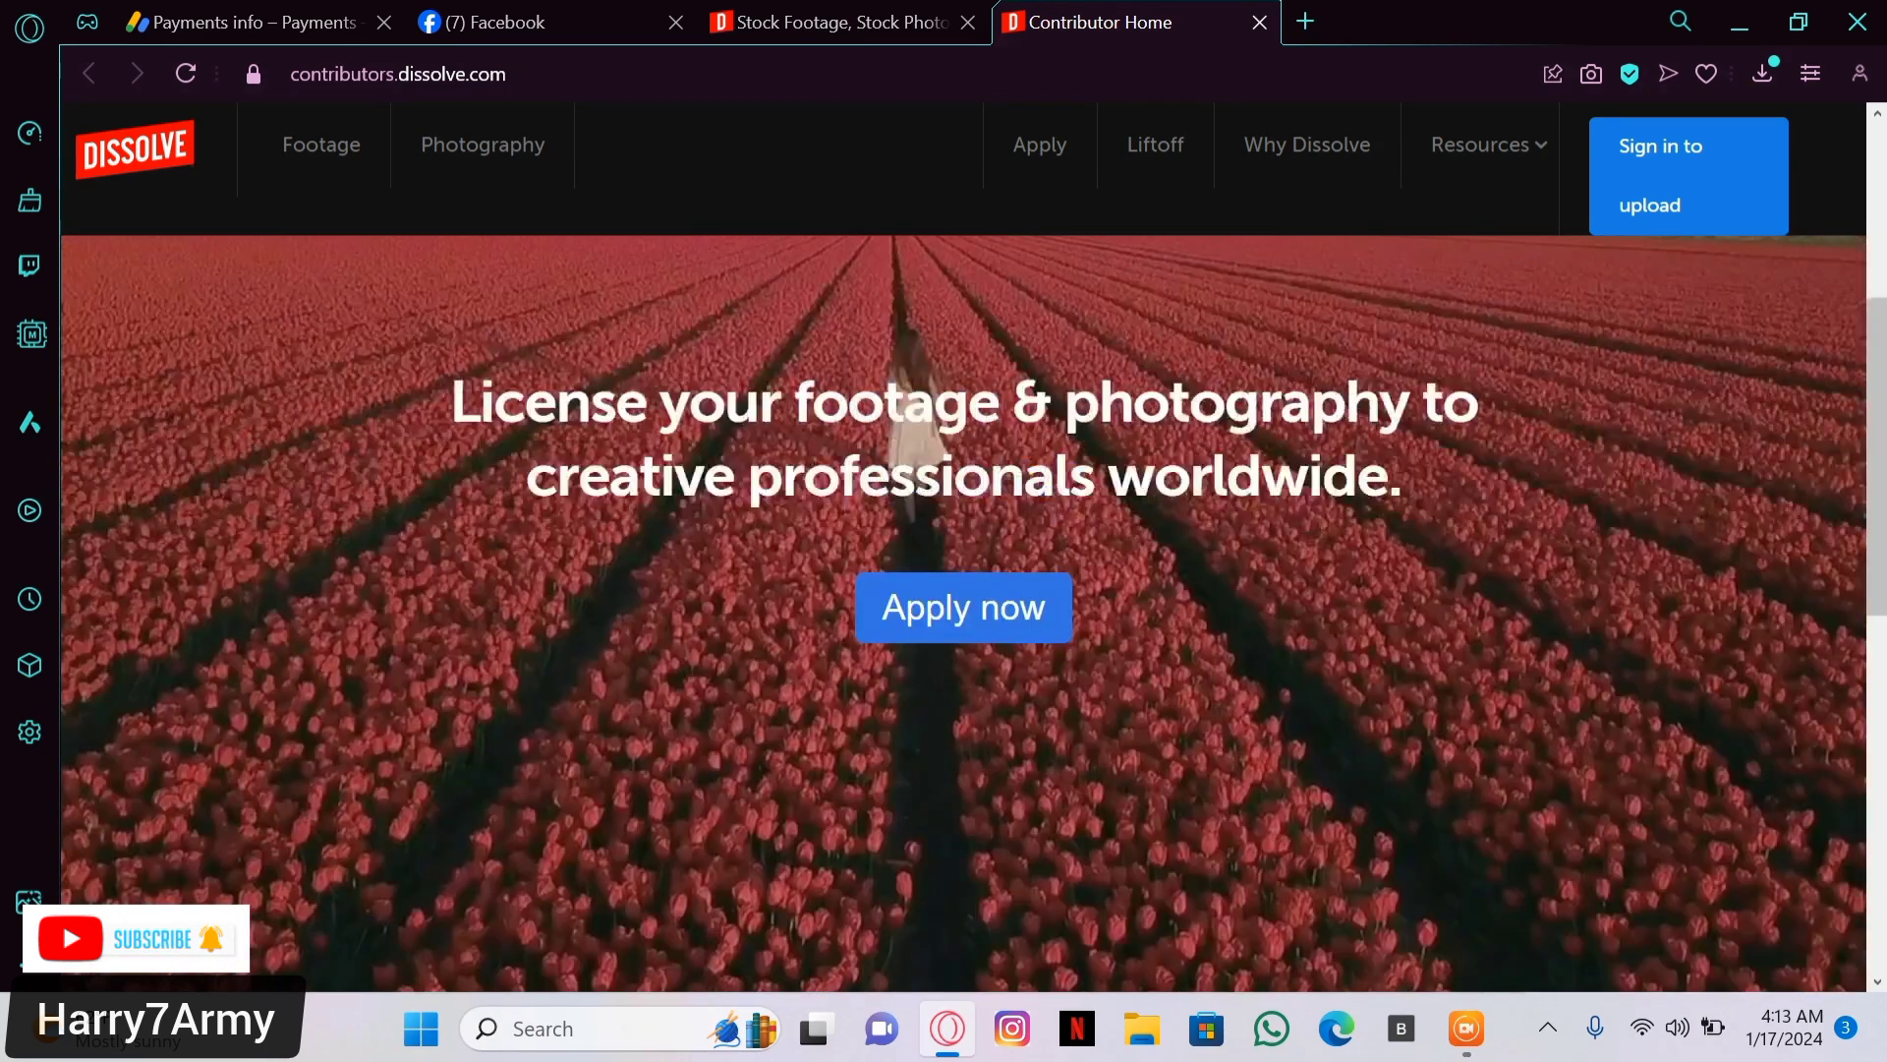
pyautogui.click(991, 614)
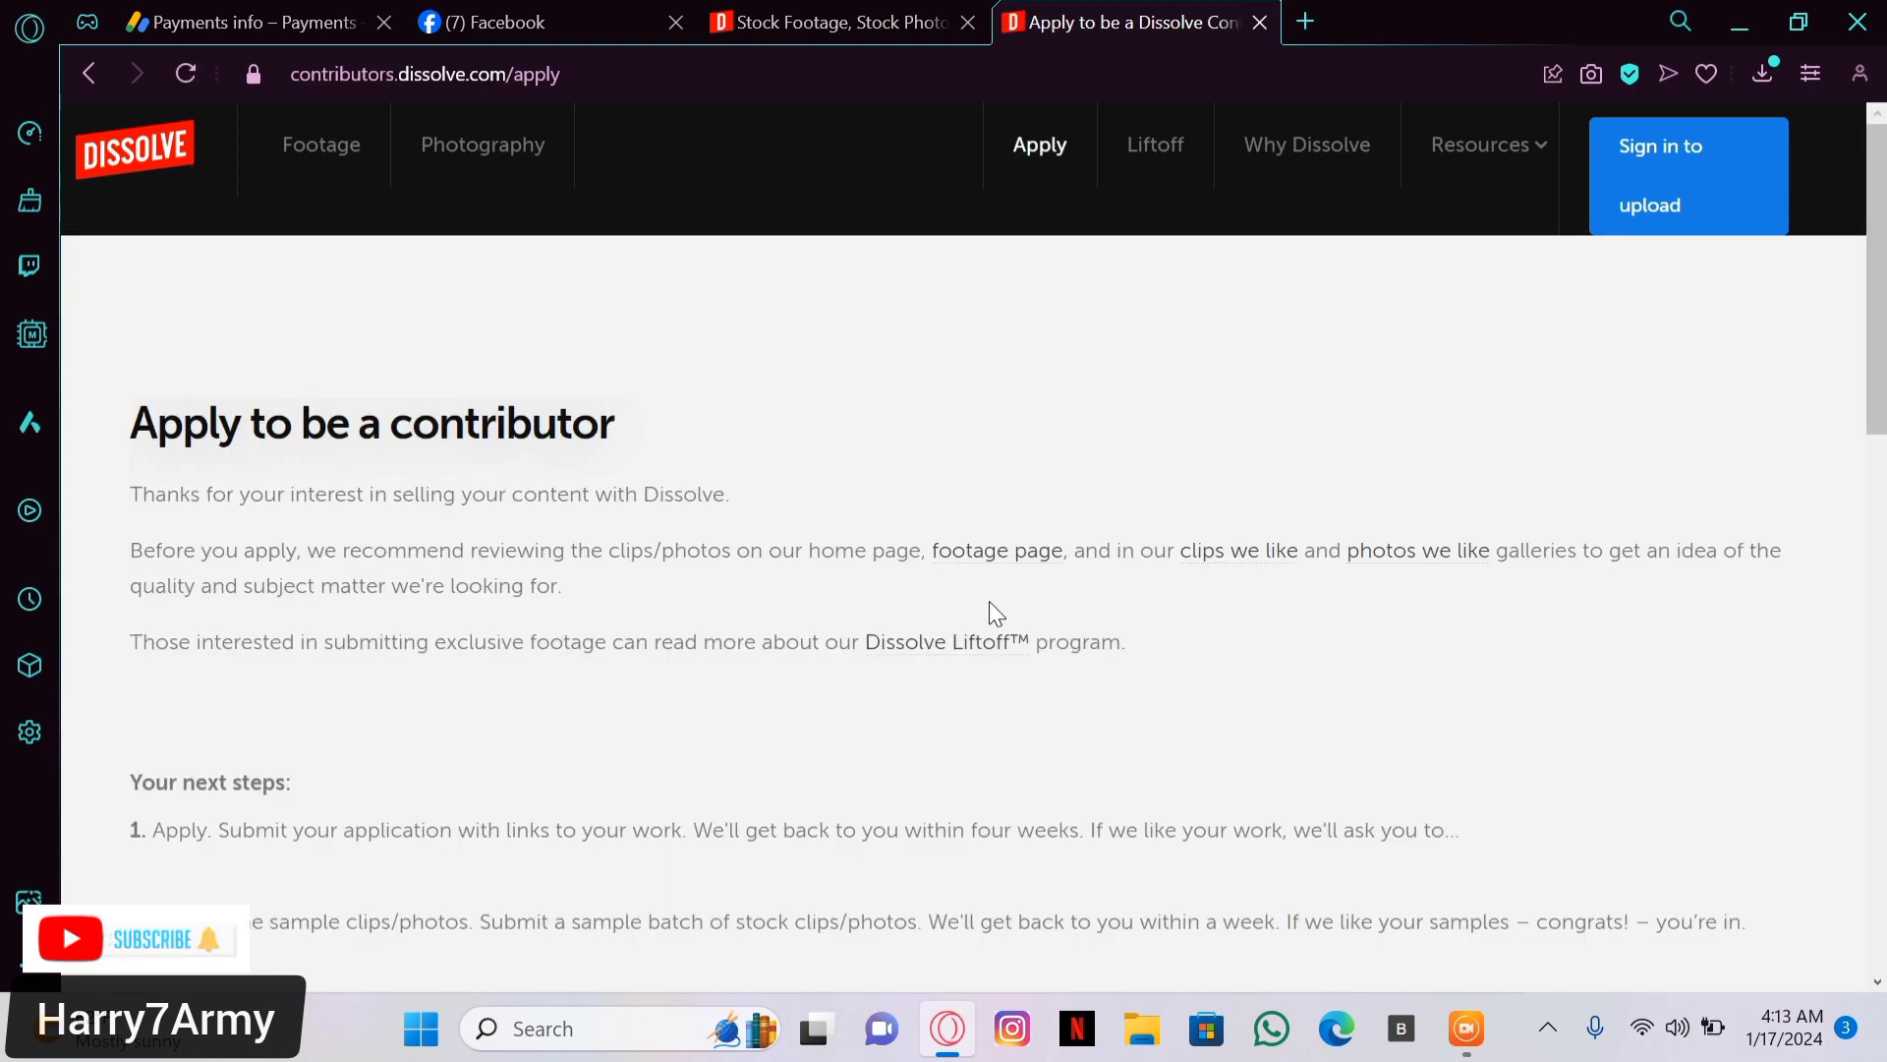
# Read the contributor application steps and open the new contributor application form
pyautogui.scroll(-1, 973, 610)
pyautogui.scroll(1, 973, 609)
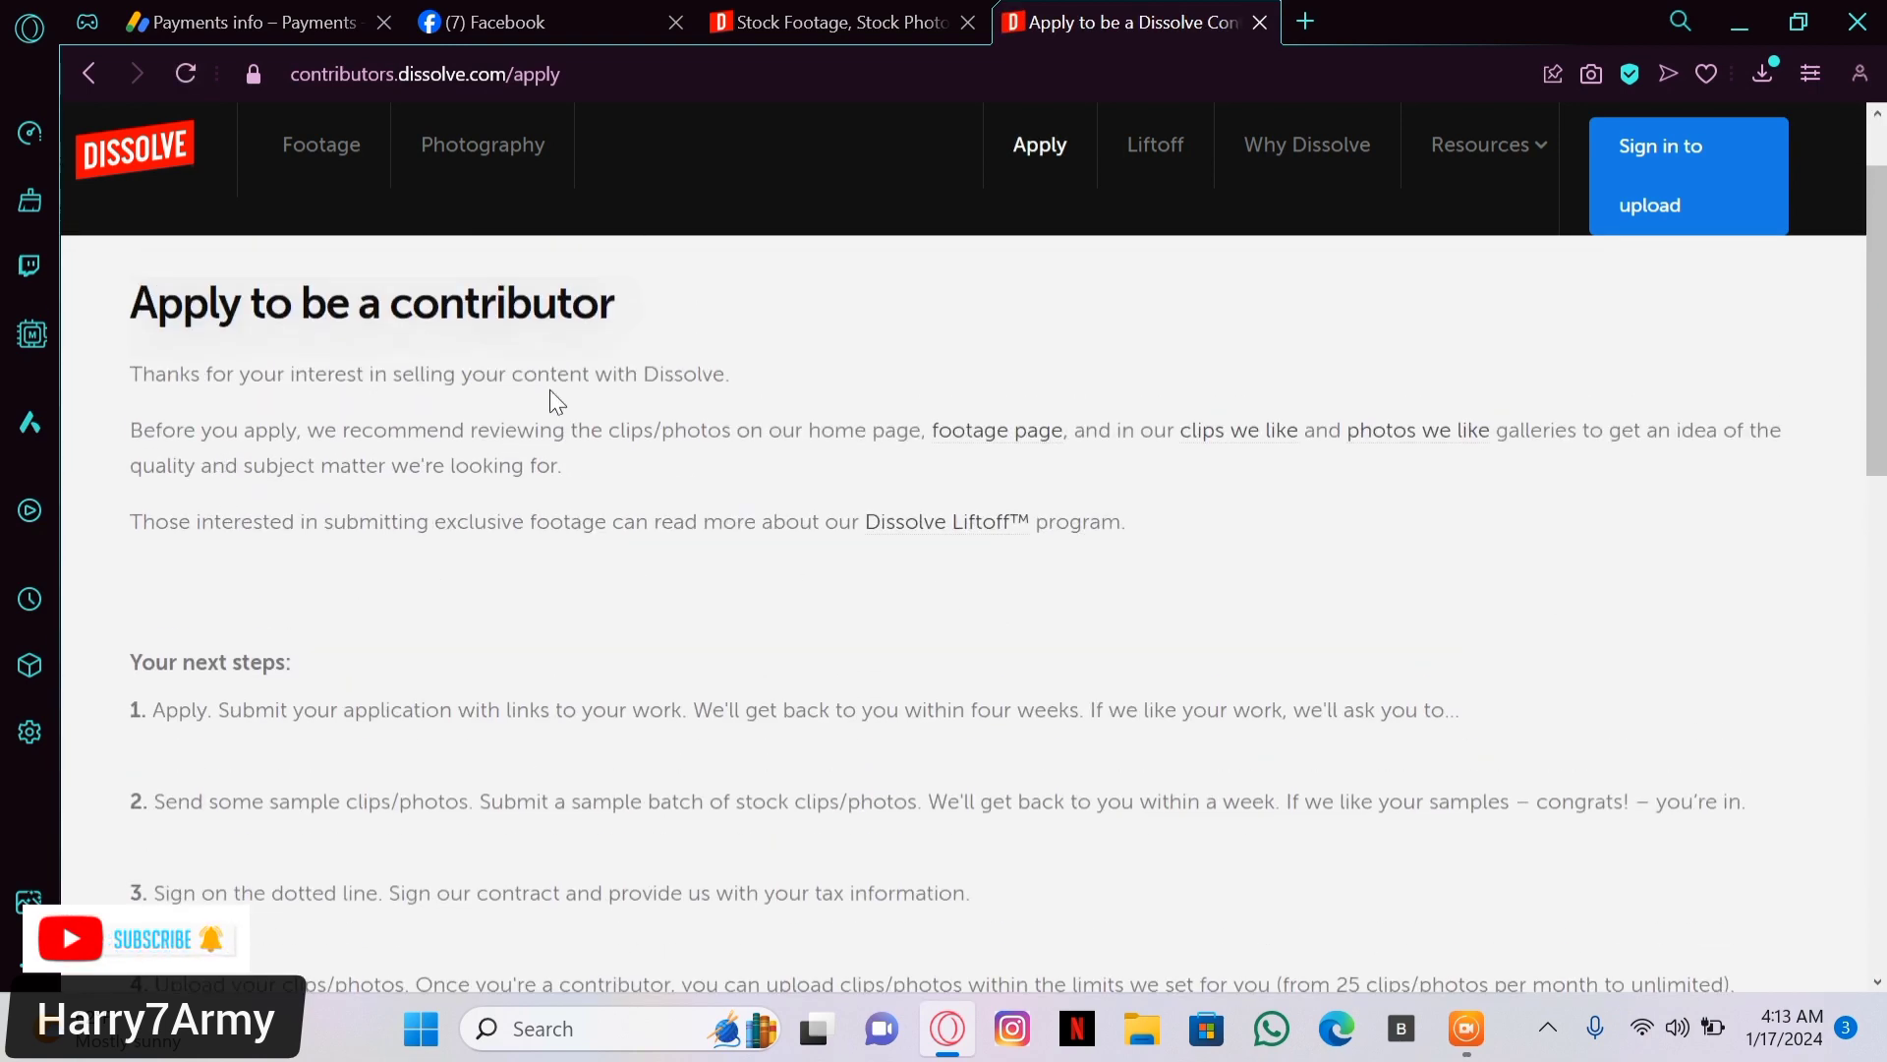
pyautogui.scroll(-6, 556, 398)
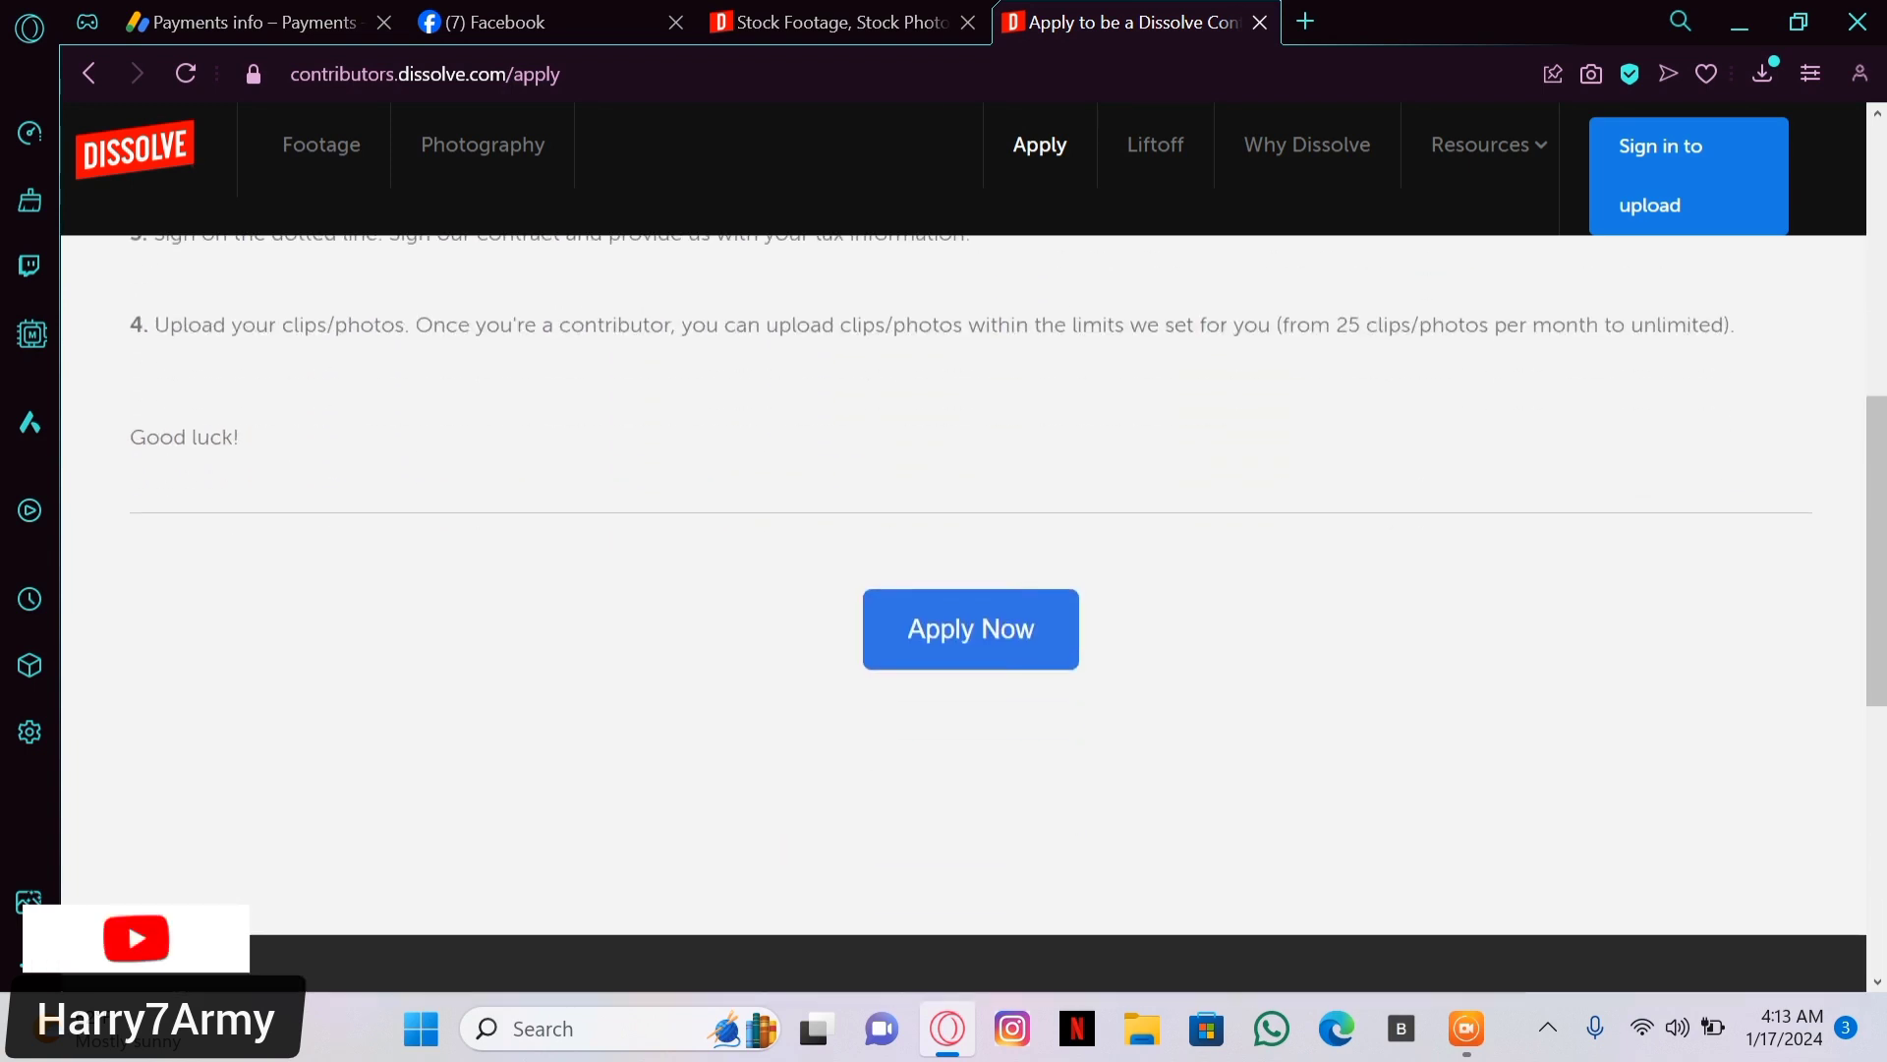
pyautogui.click(959, 643)
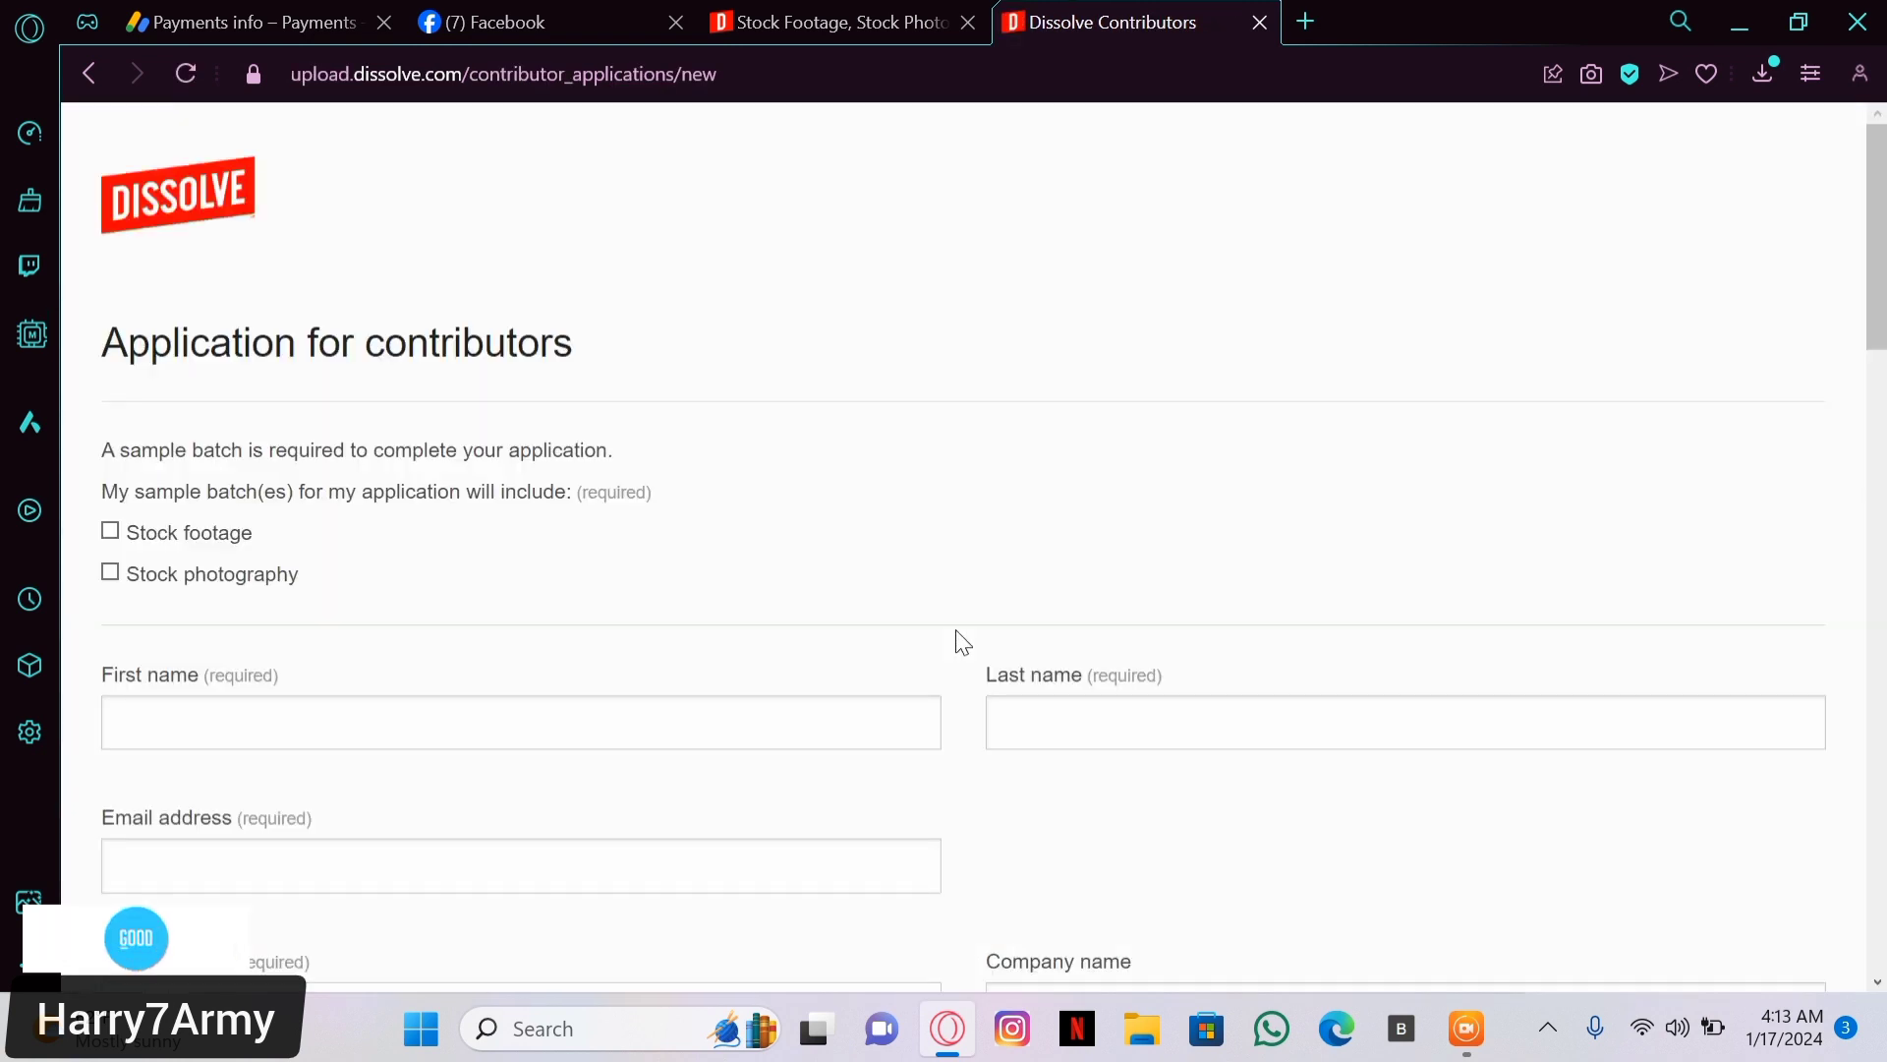
# Include both Stock footage and Stock photography in the application's sample batches
pyautogui.scroll(-3, 962, 643)
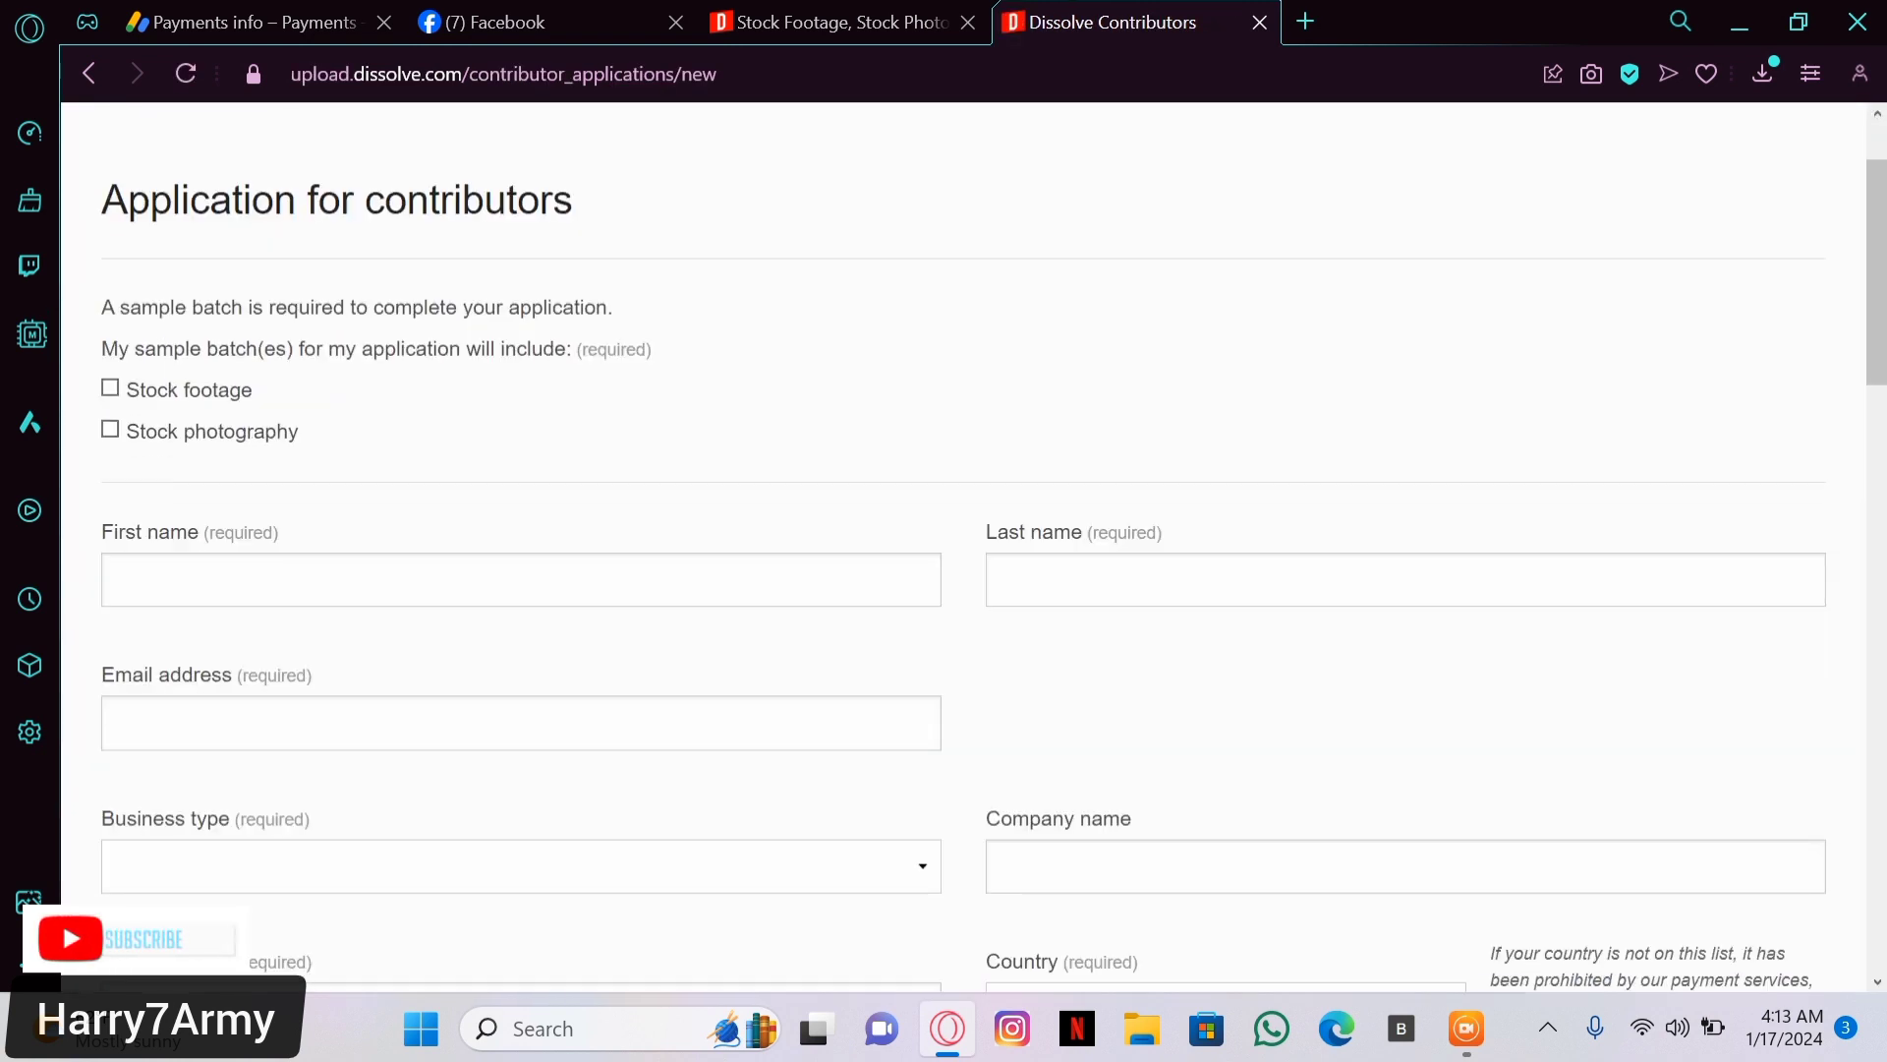
pyautogui.scroll(-1, 994, 558)
pyautogui.scroll(-2, 1701, 442)
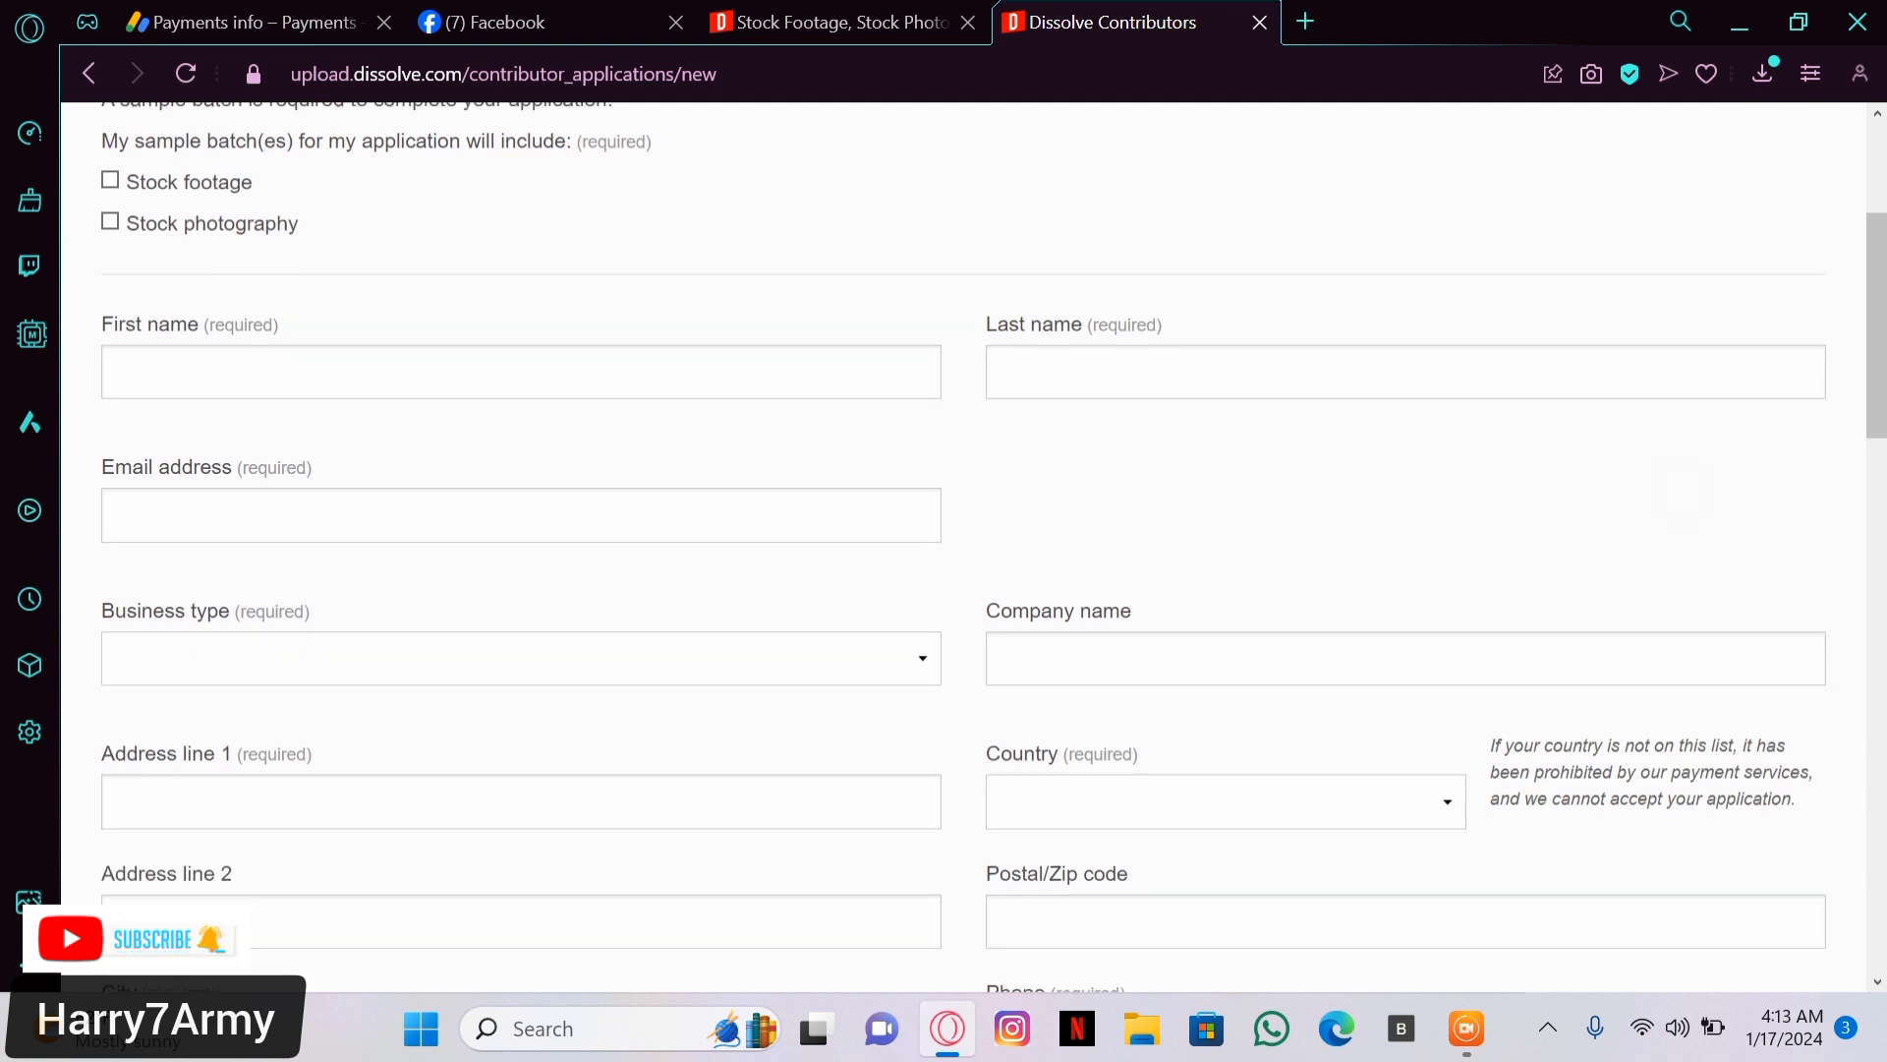
pyautogui.scroll(2, 674, 585)
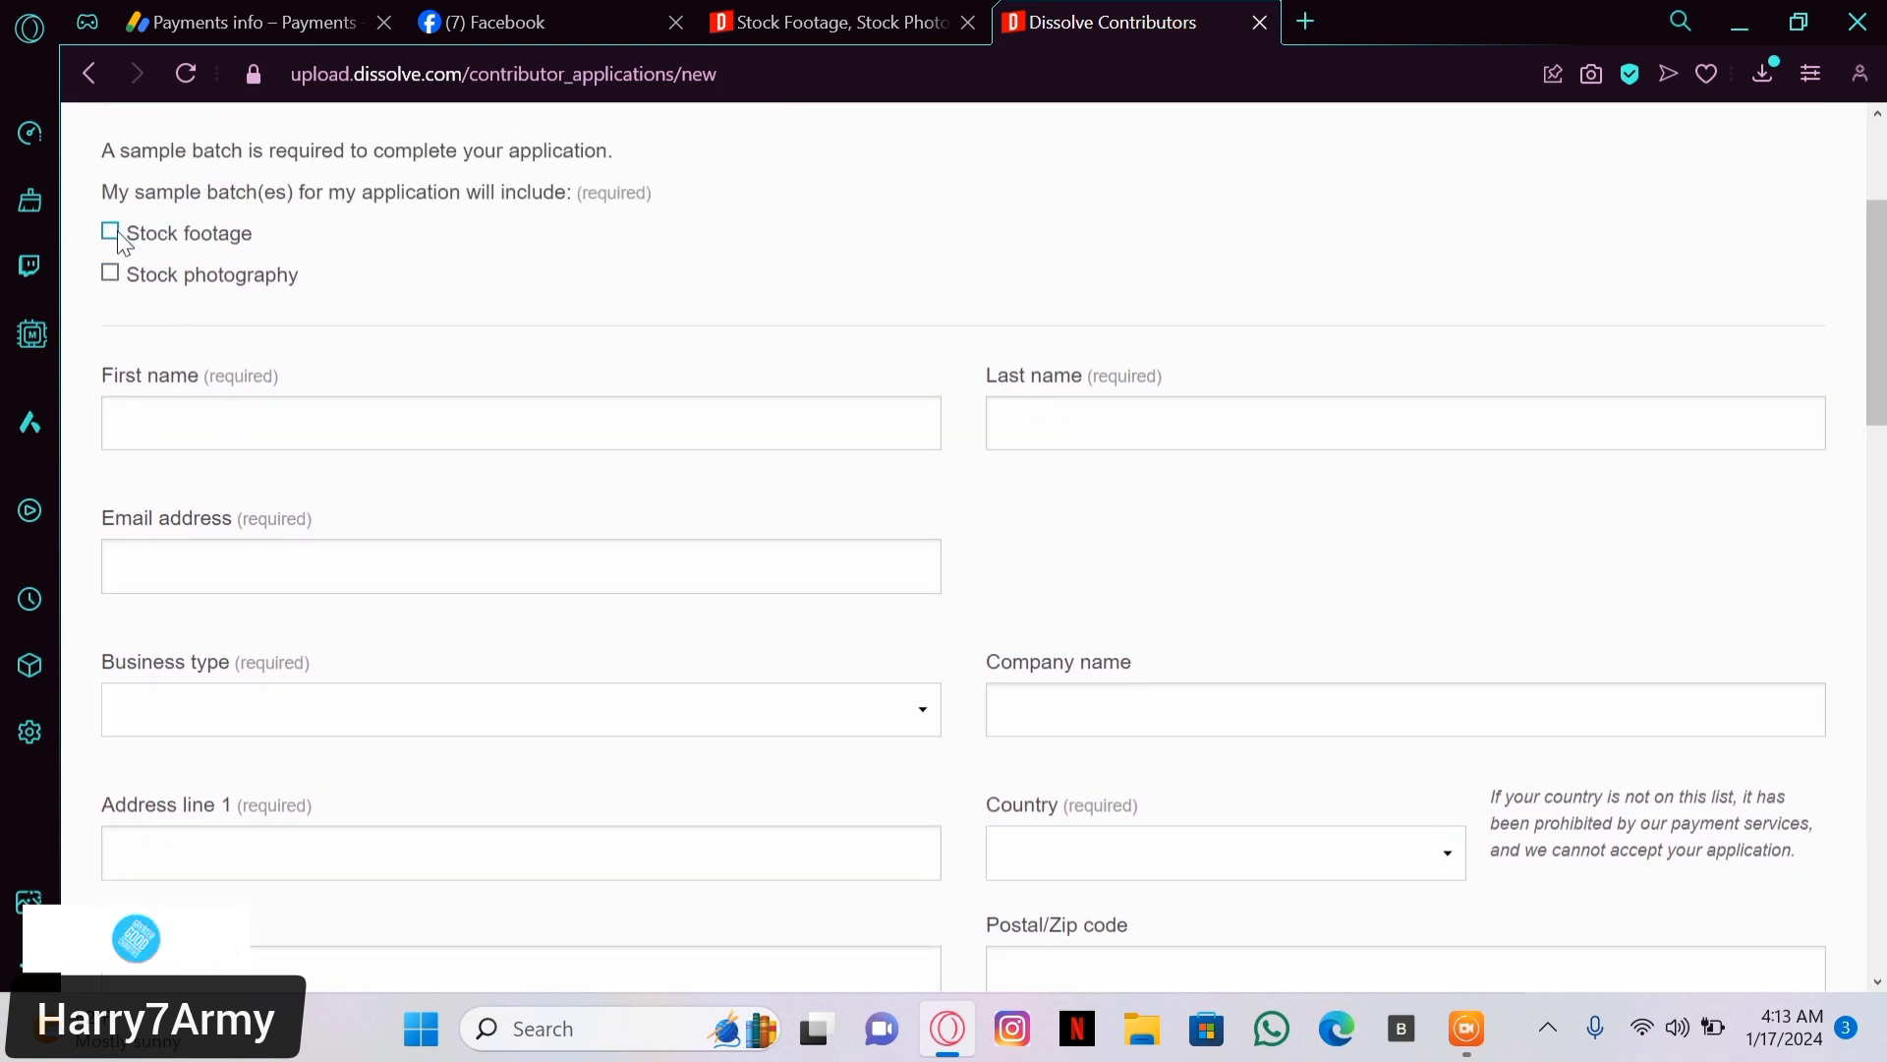
pyautogui.click(110, 275)
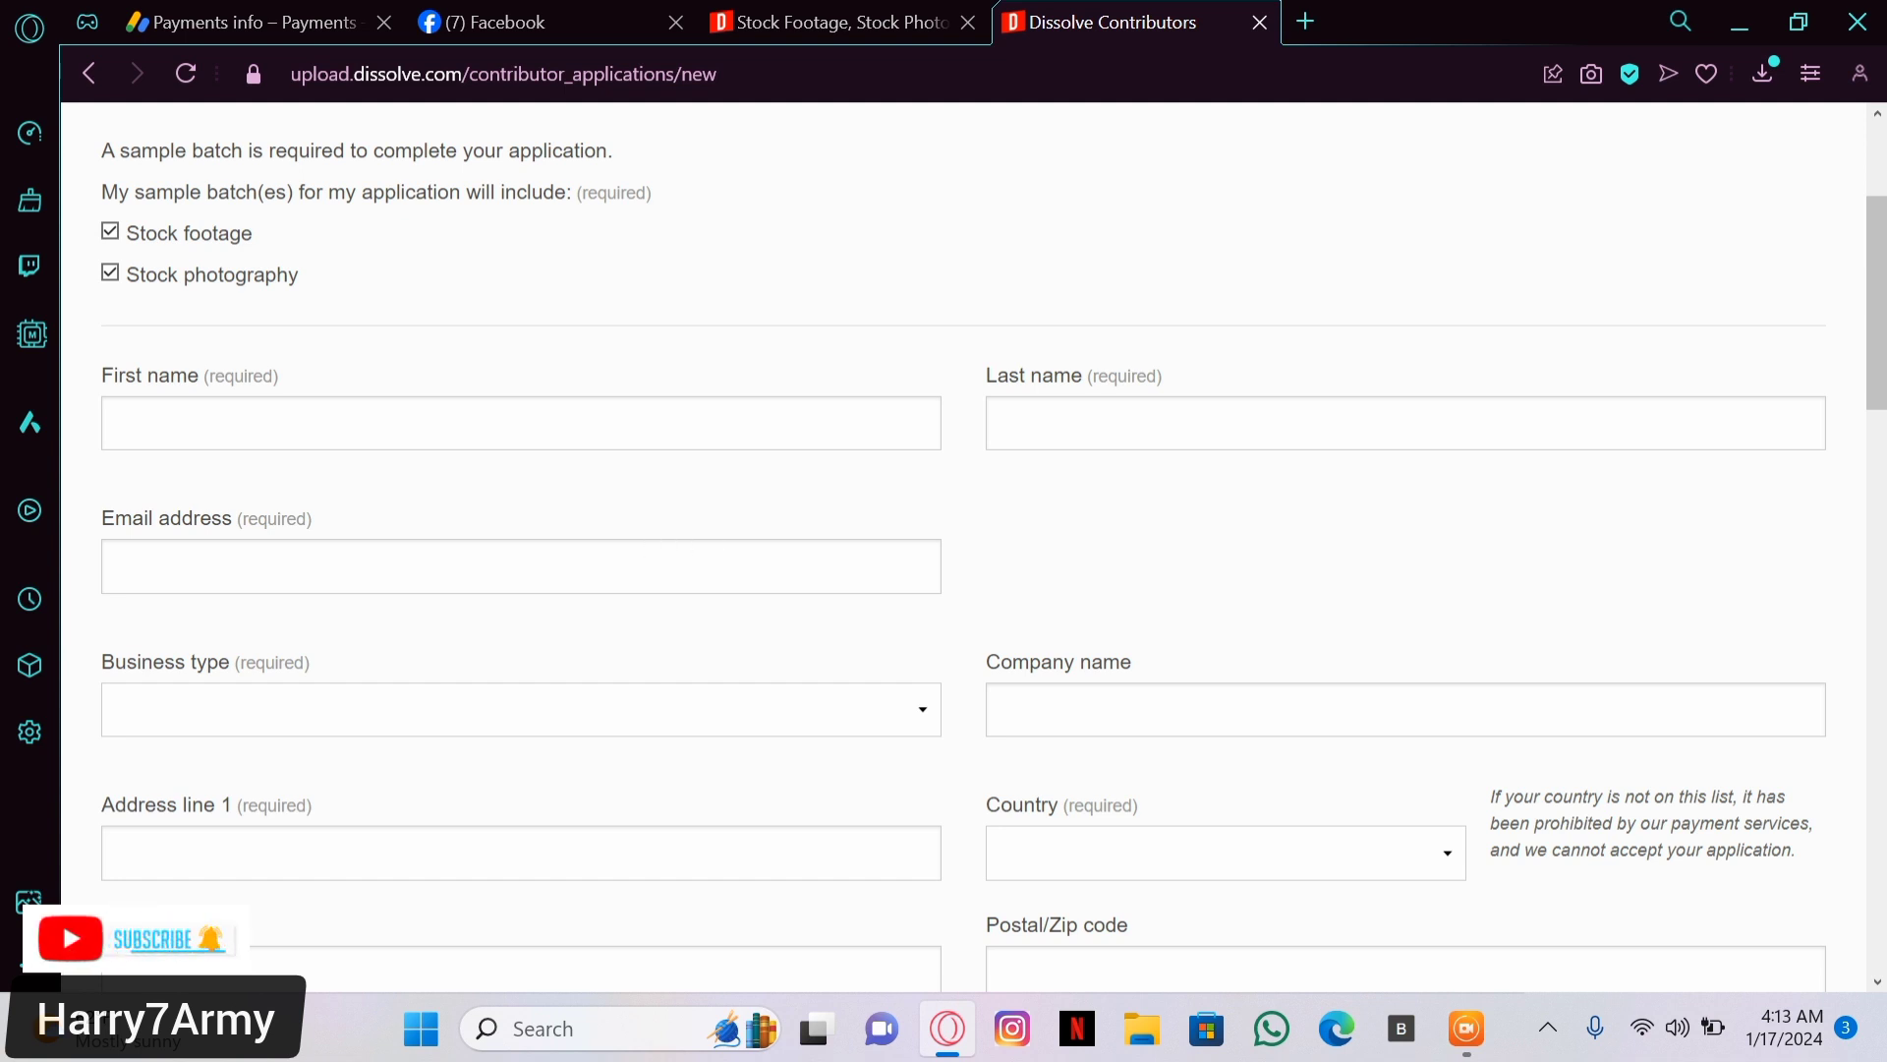
# Set the business type to Individual and enter Harry7army as the company name
pyautogui.scroll(-2, 963, 545)
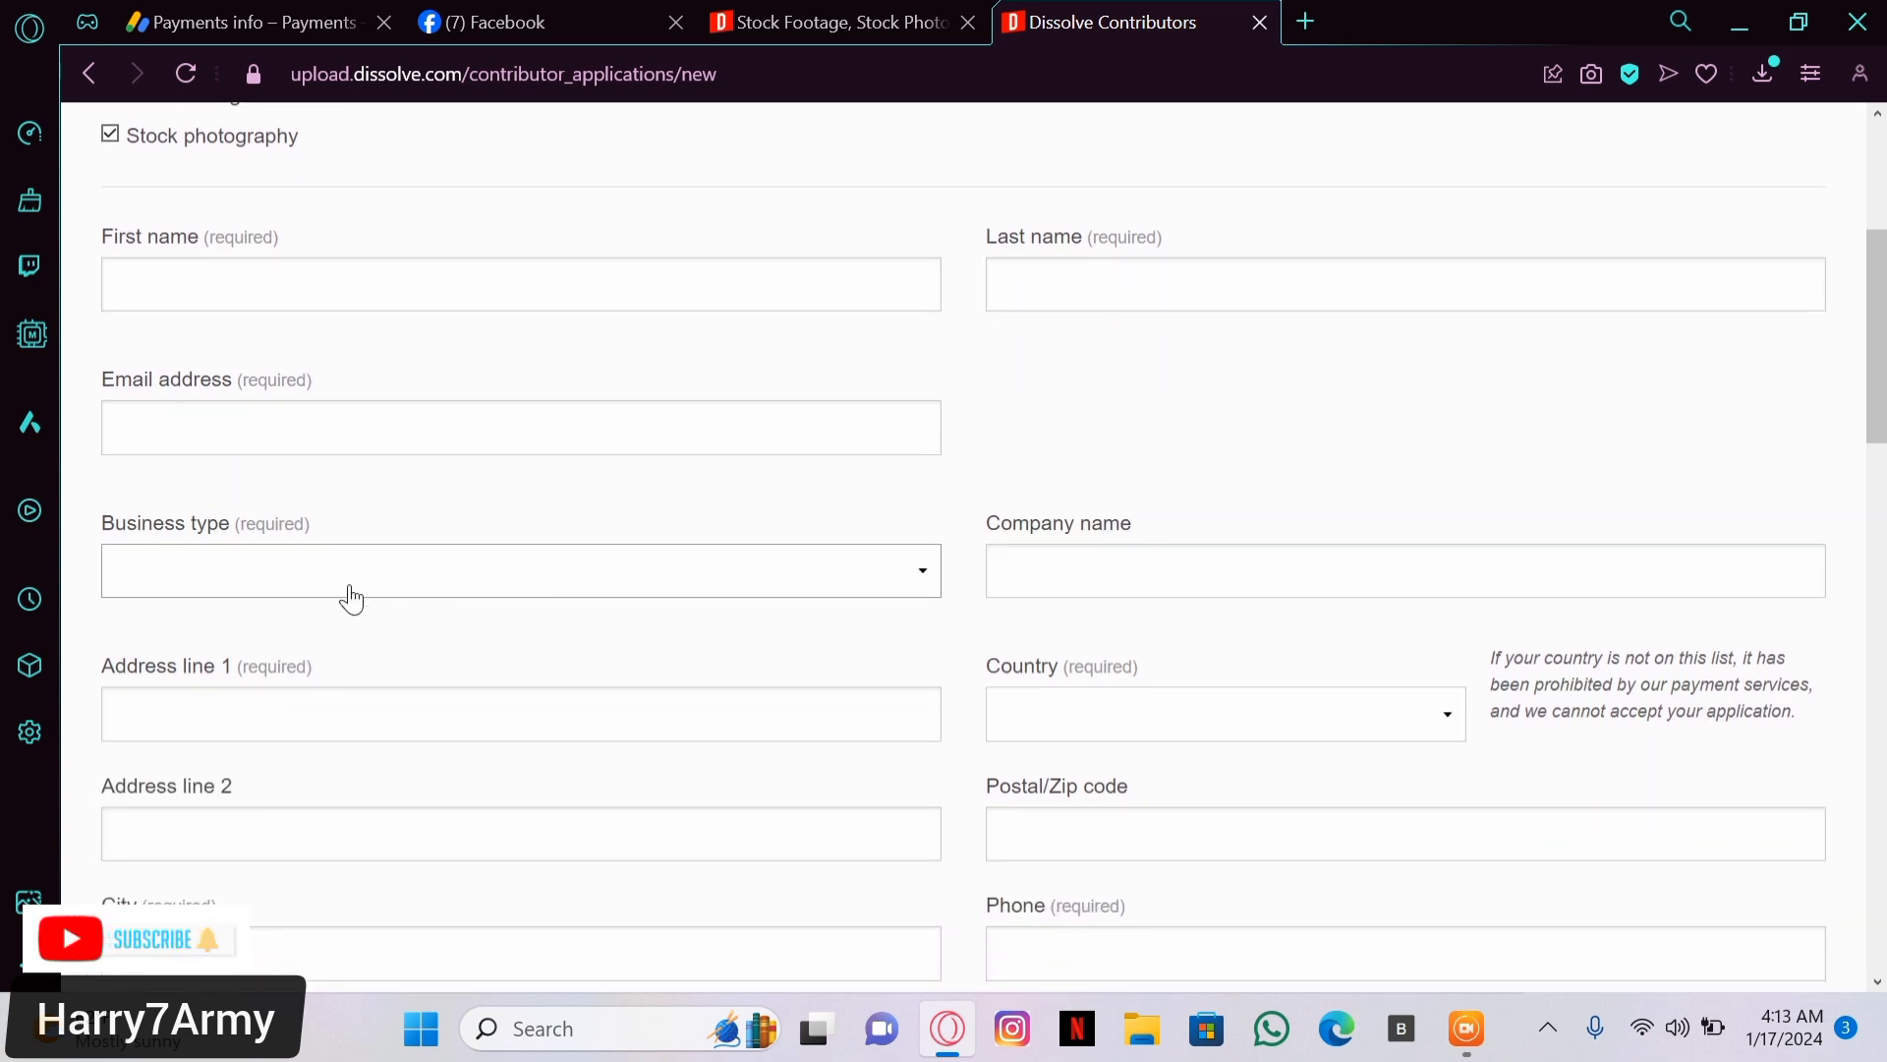
pyautogui.click(923, 588)
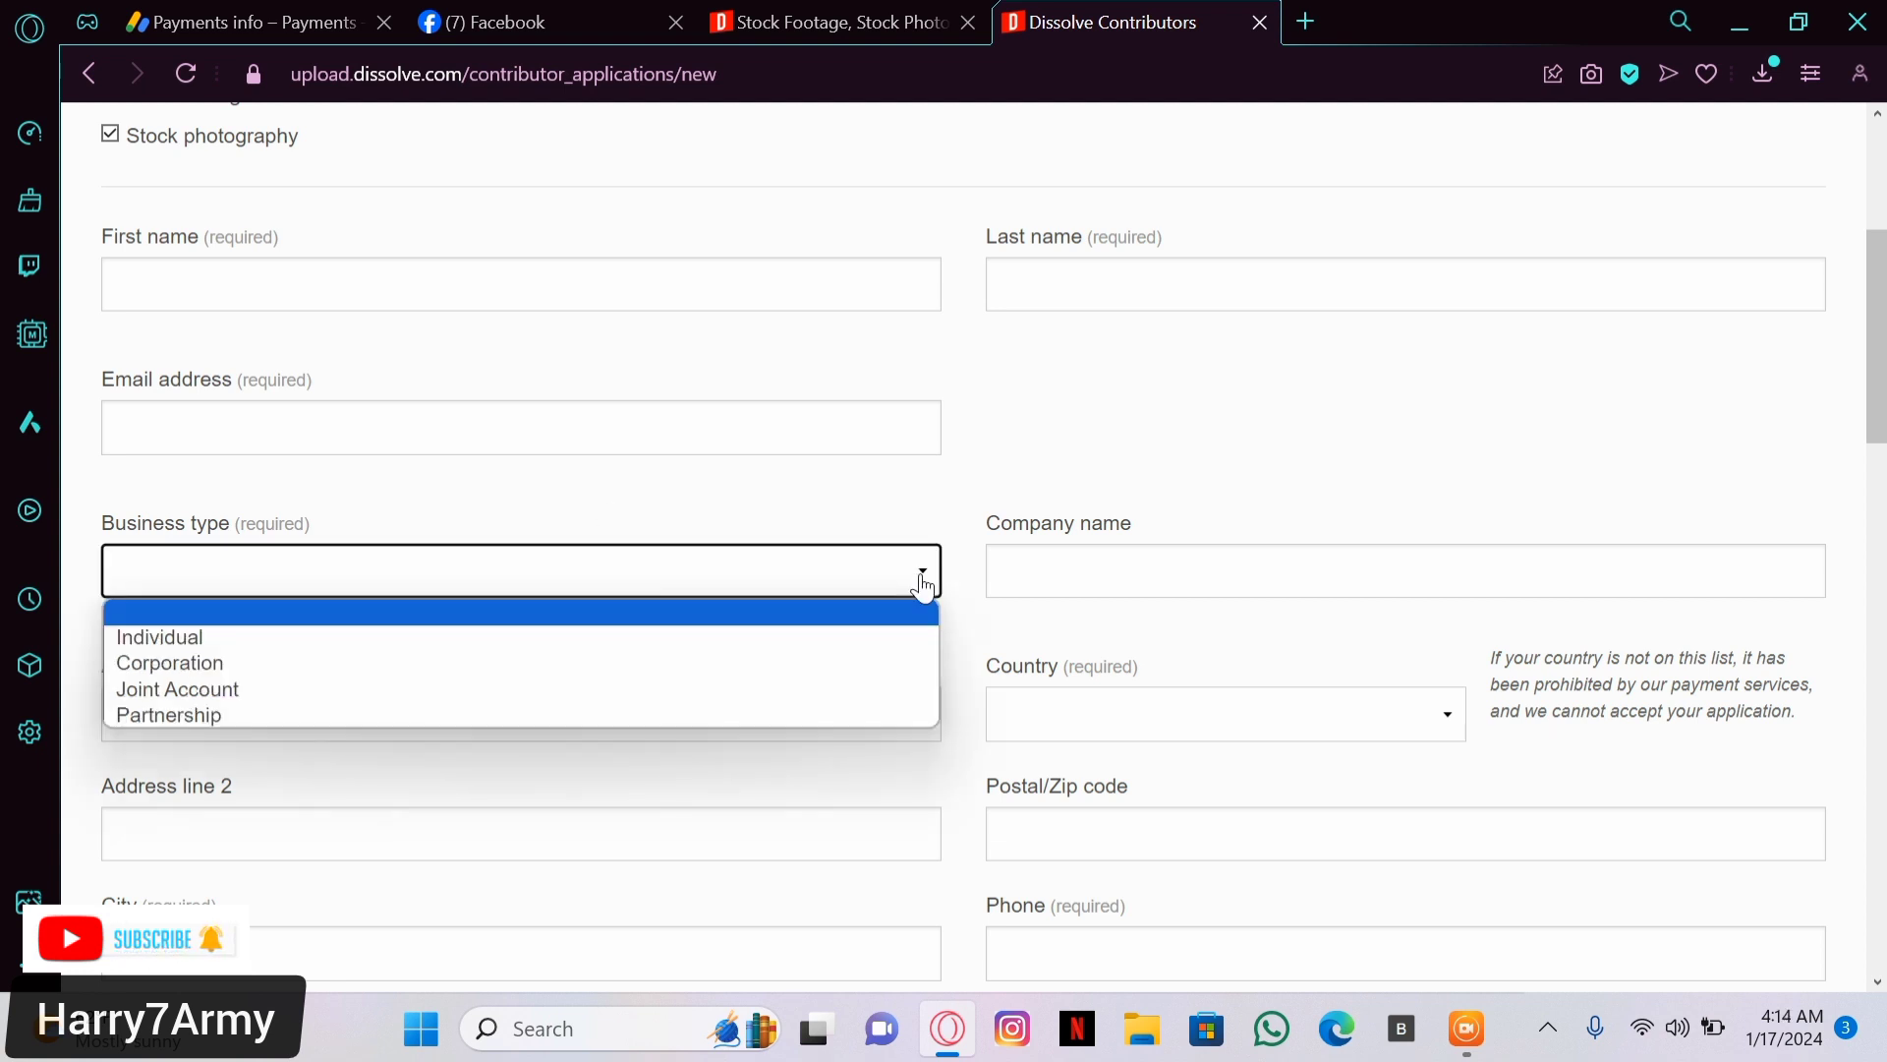
pyautogui.click(884, 641)
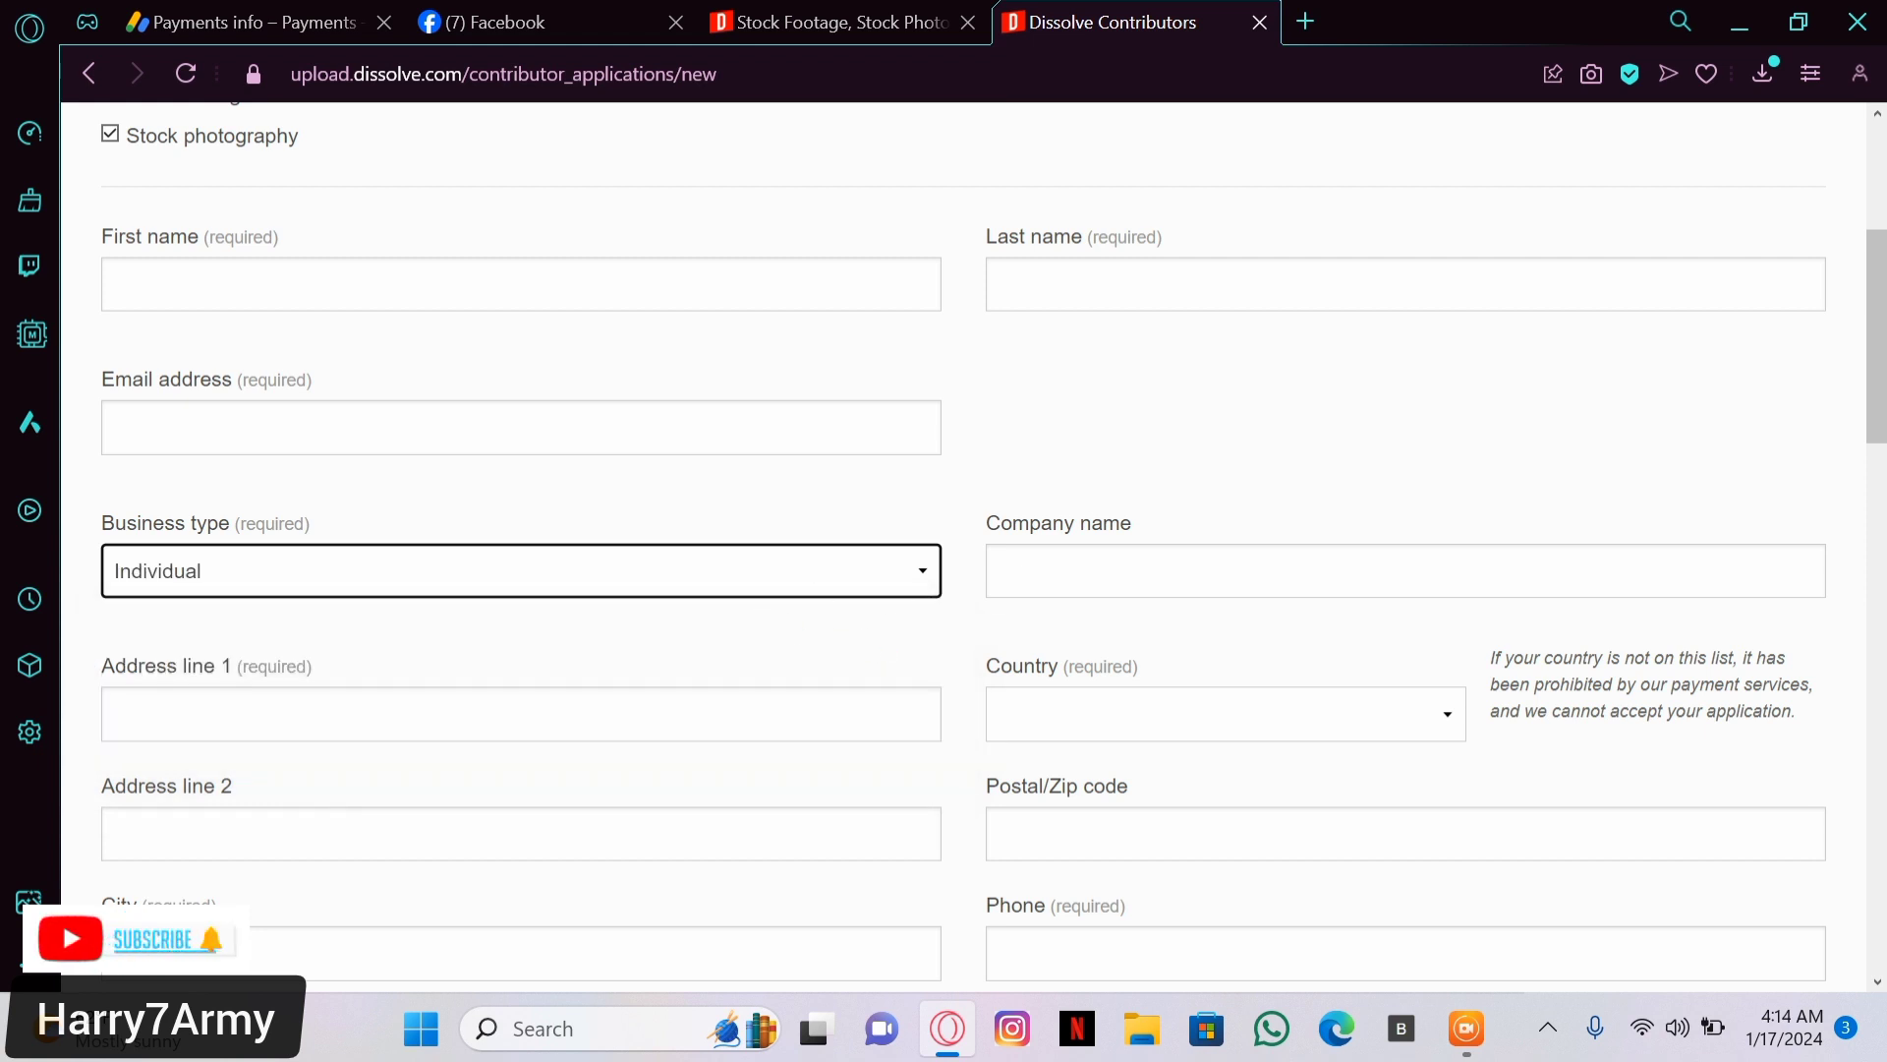
pyautogui.click(999, 570)
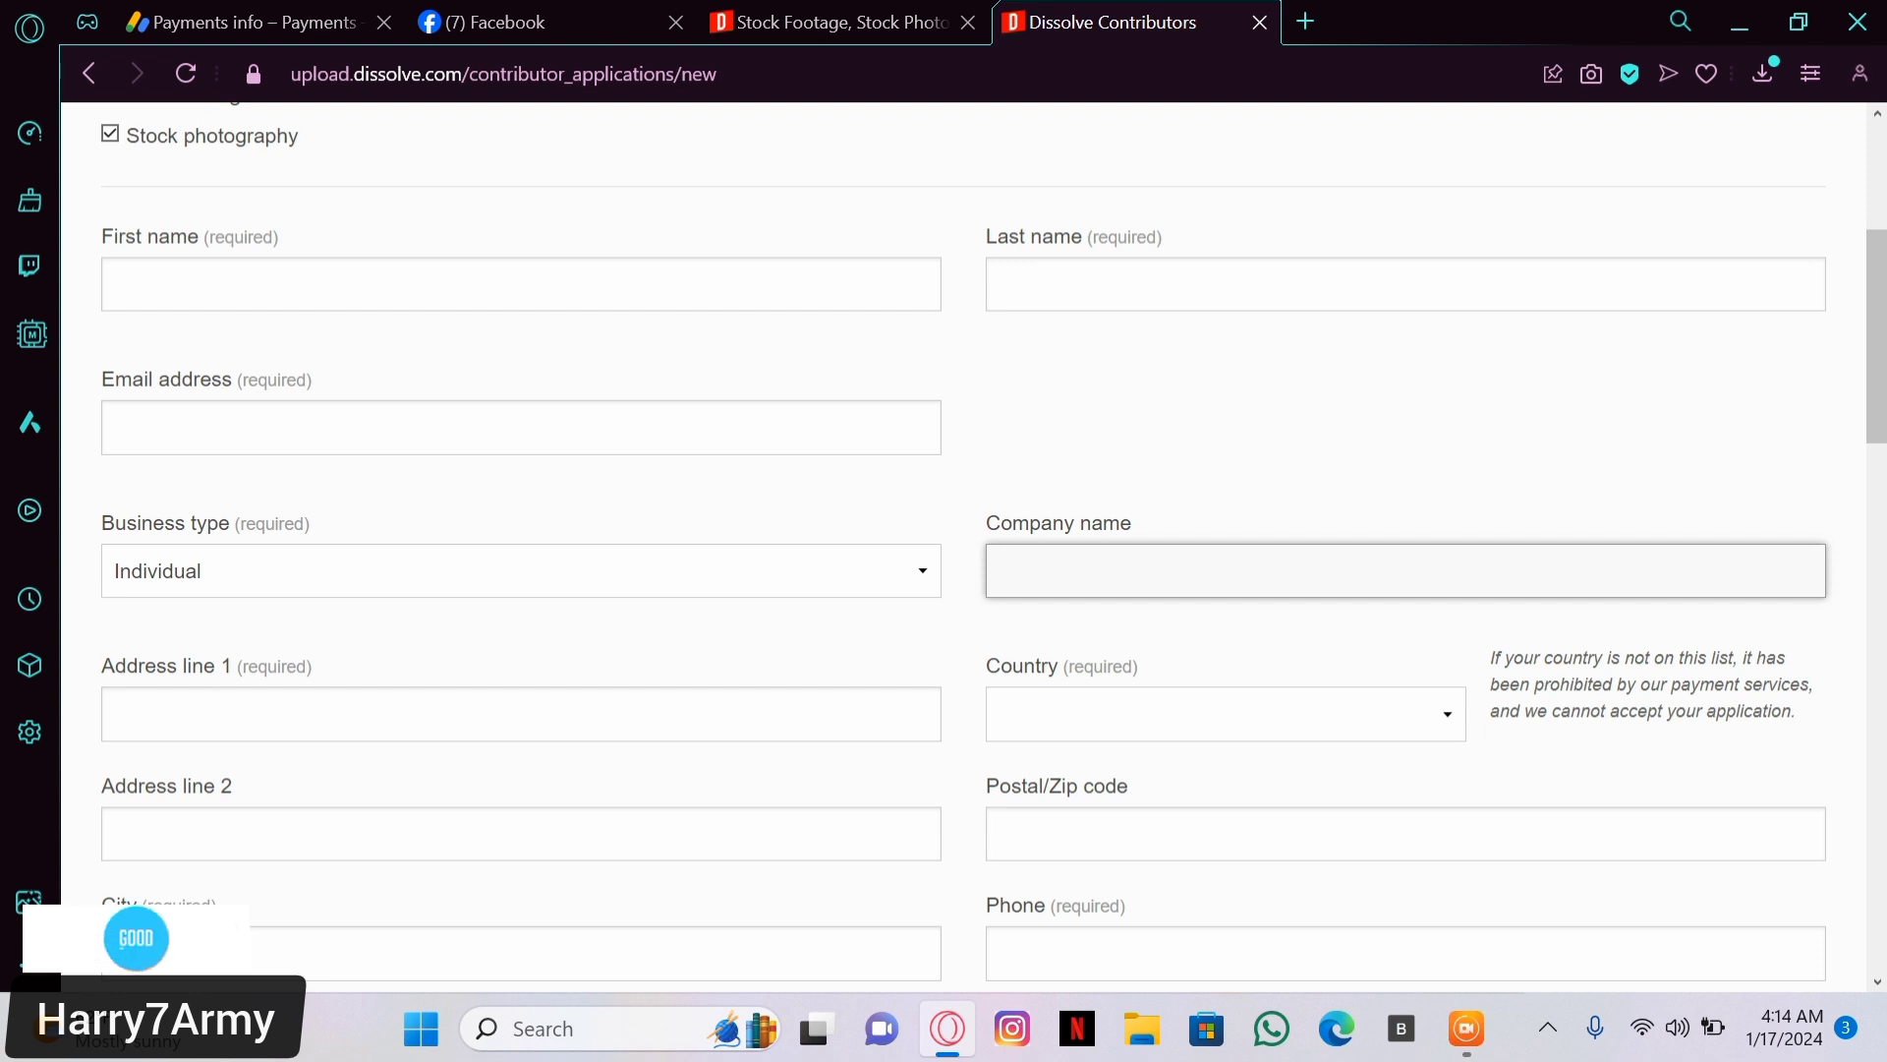
pyautogui.write('Harry7a')
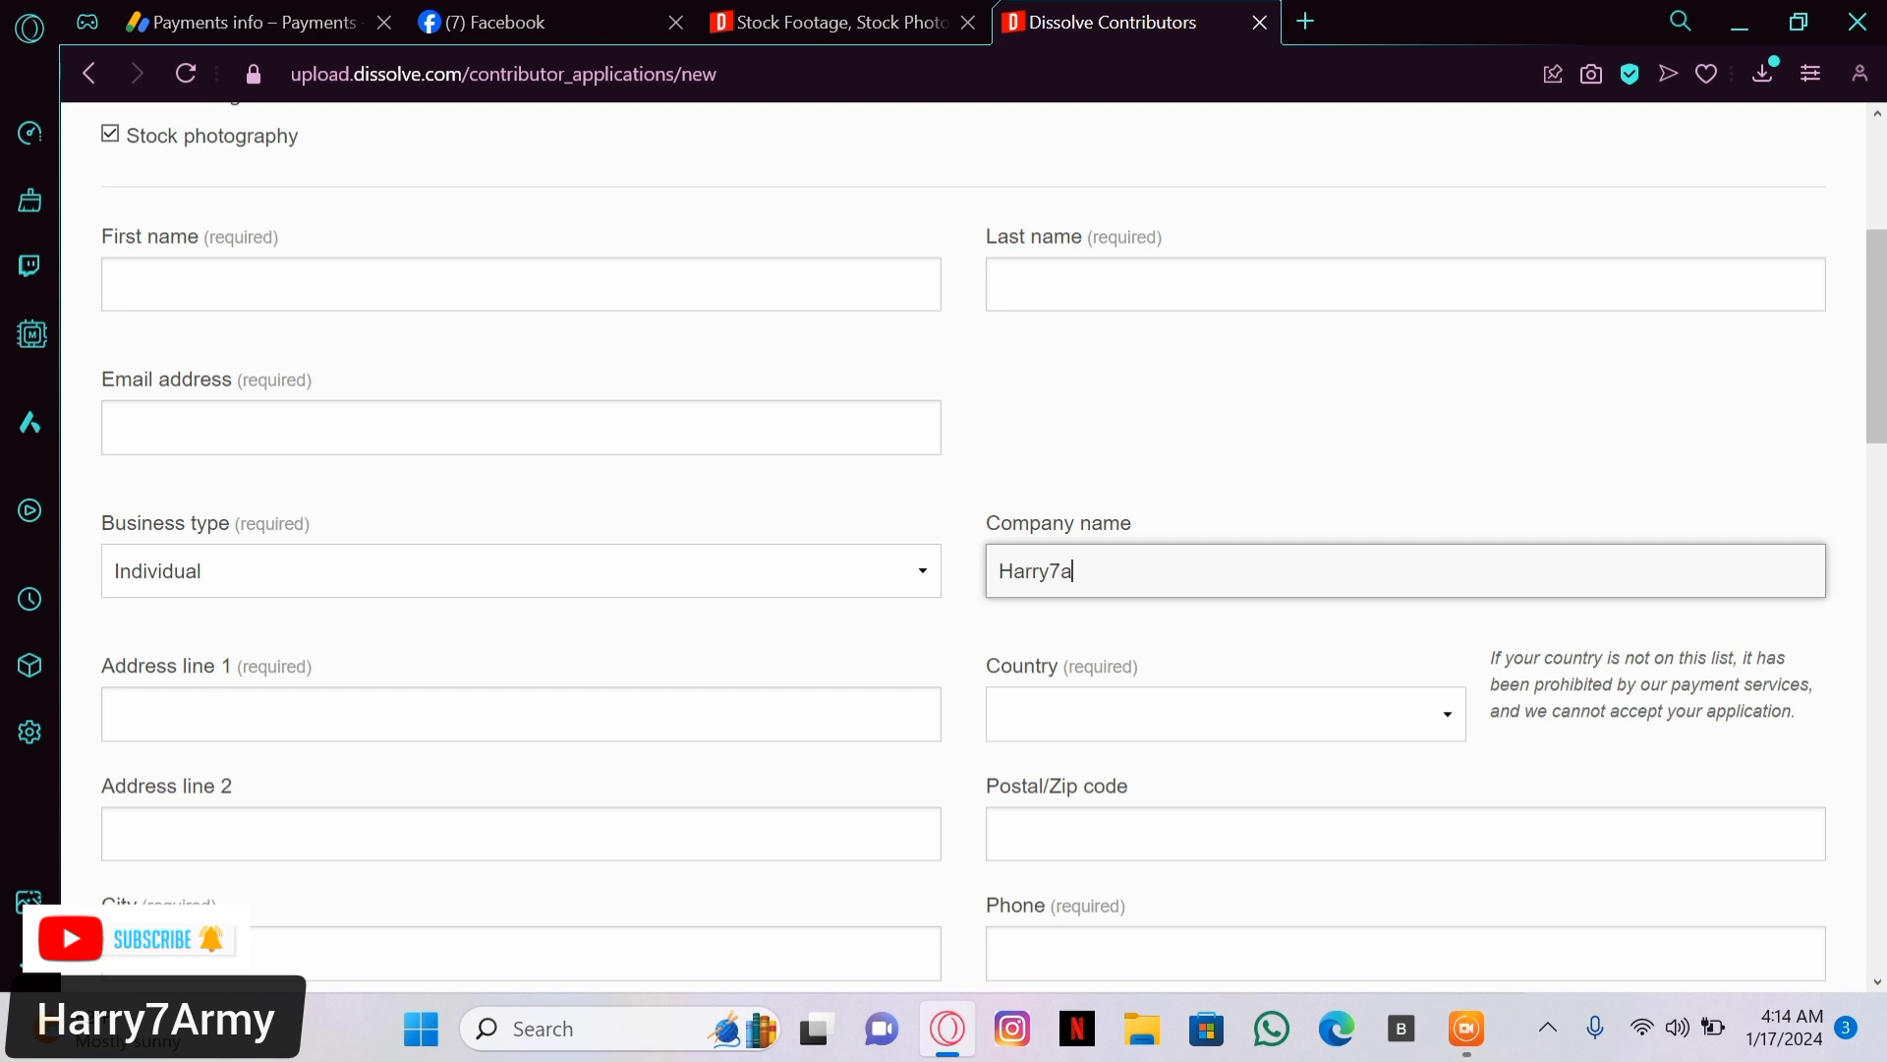
pyautogui.write('rmy')
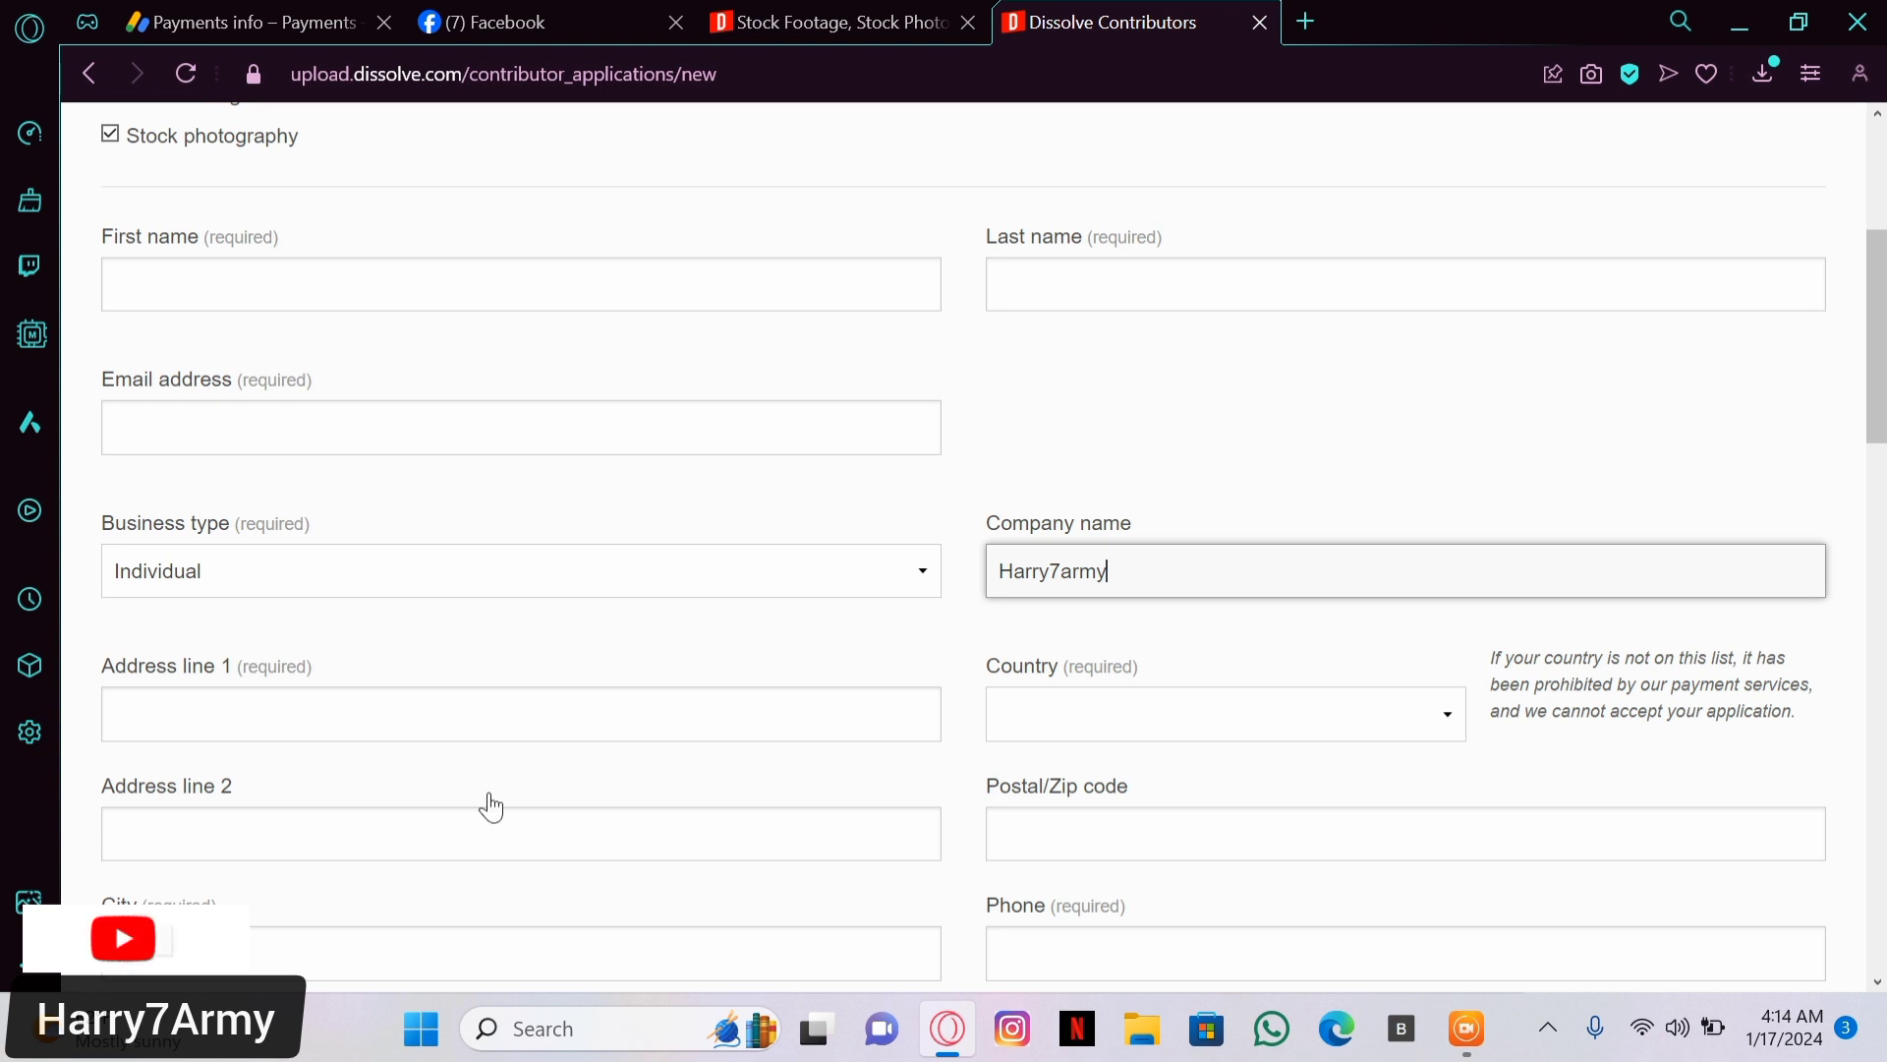
# Choose Stock Producer as the answer to "What best describes you?"
pyautogui.scroll(-2, 662, 796)
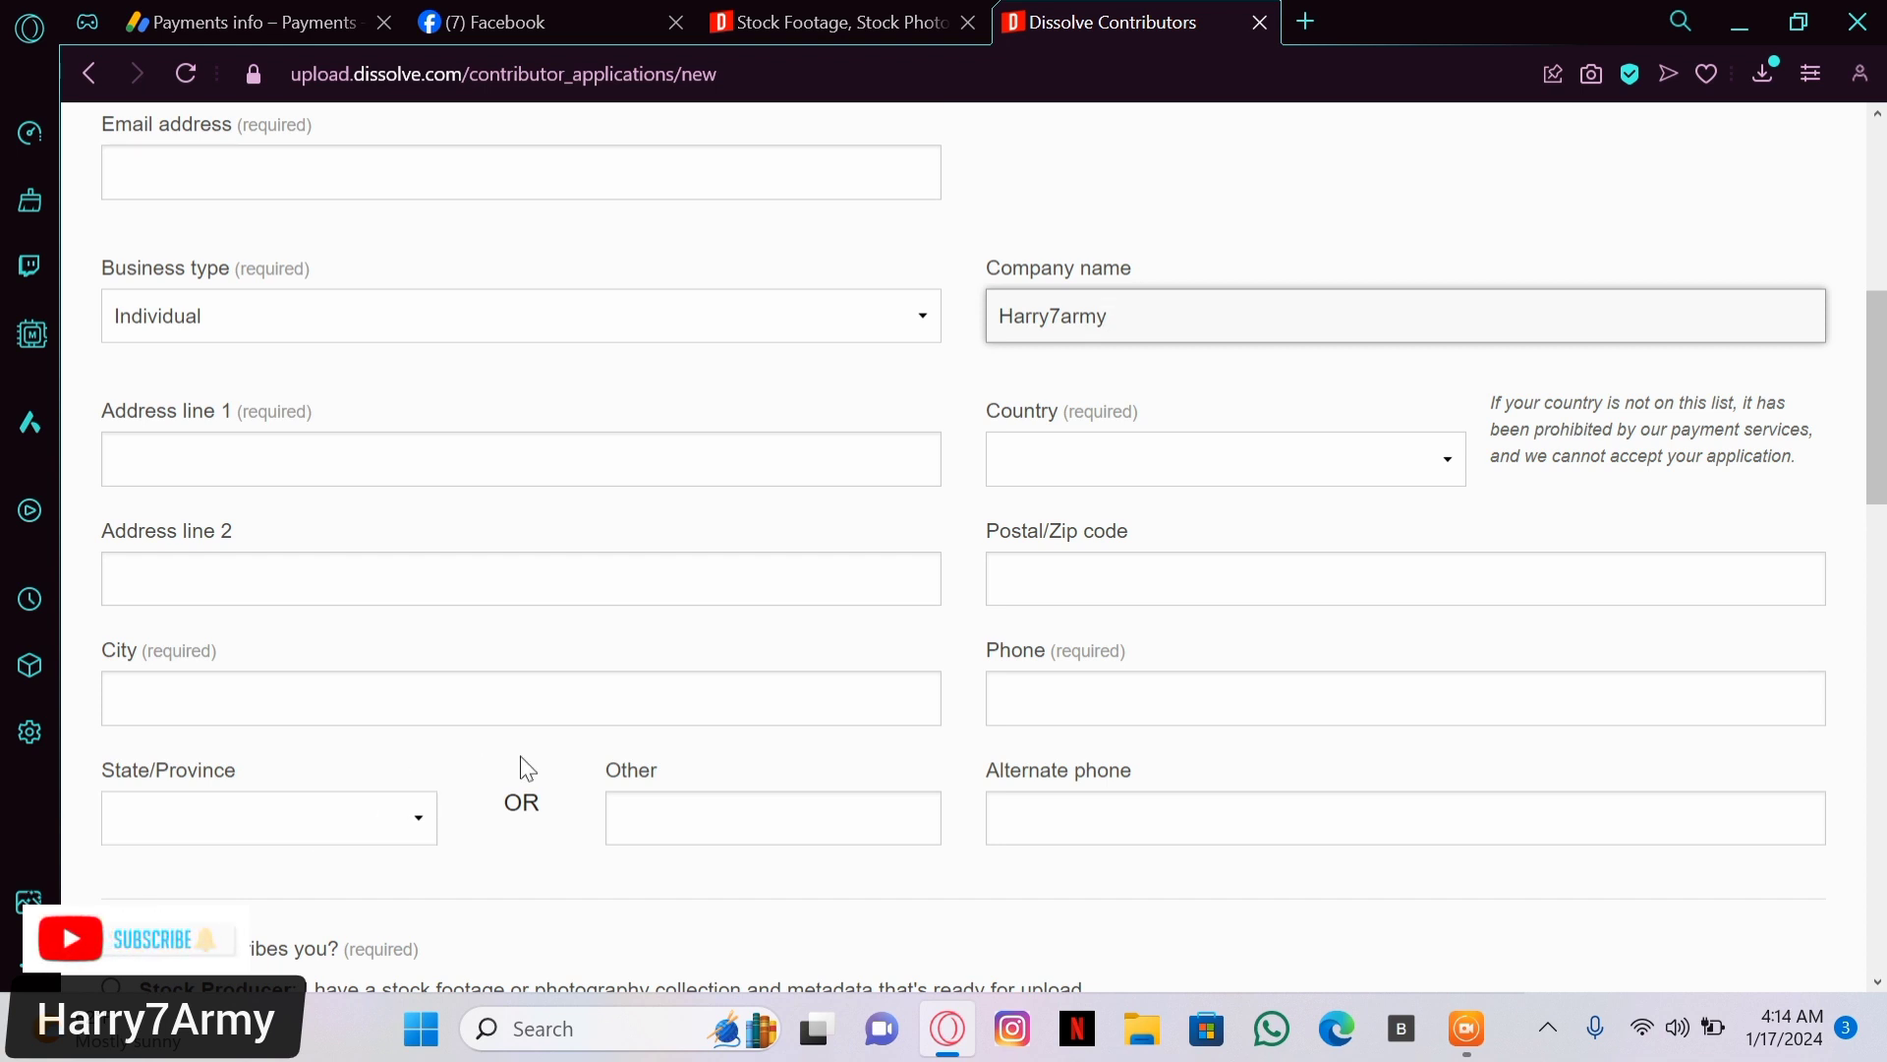
pyautogui.scroll(-2, 1292, 499)
pyautogui.scroll(3, 1292, 499)
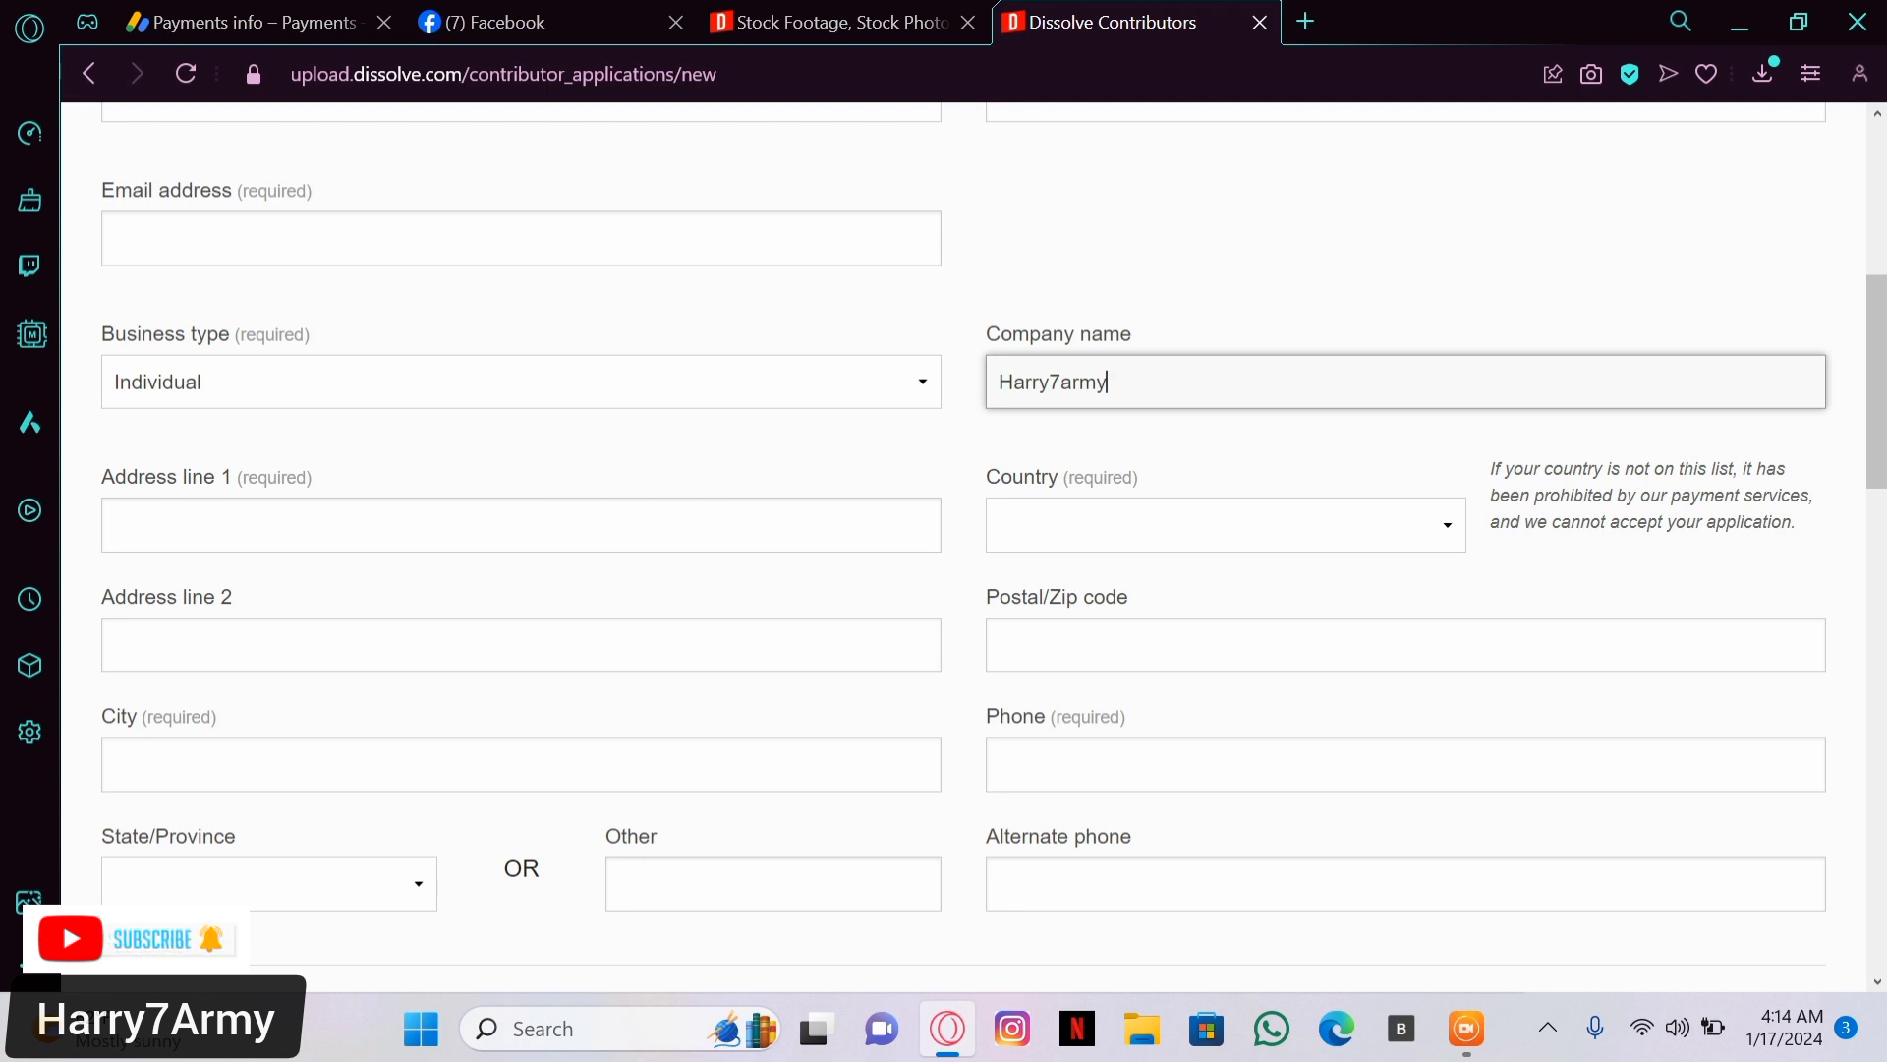
pyautogui.scroll(-9, 944, 549)
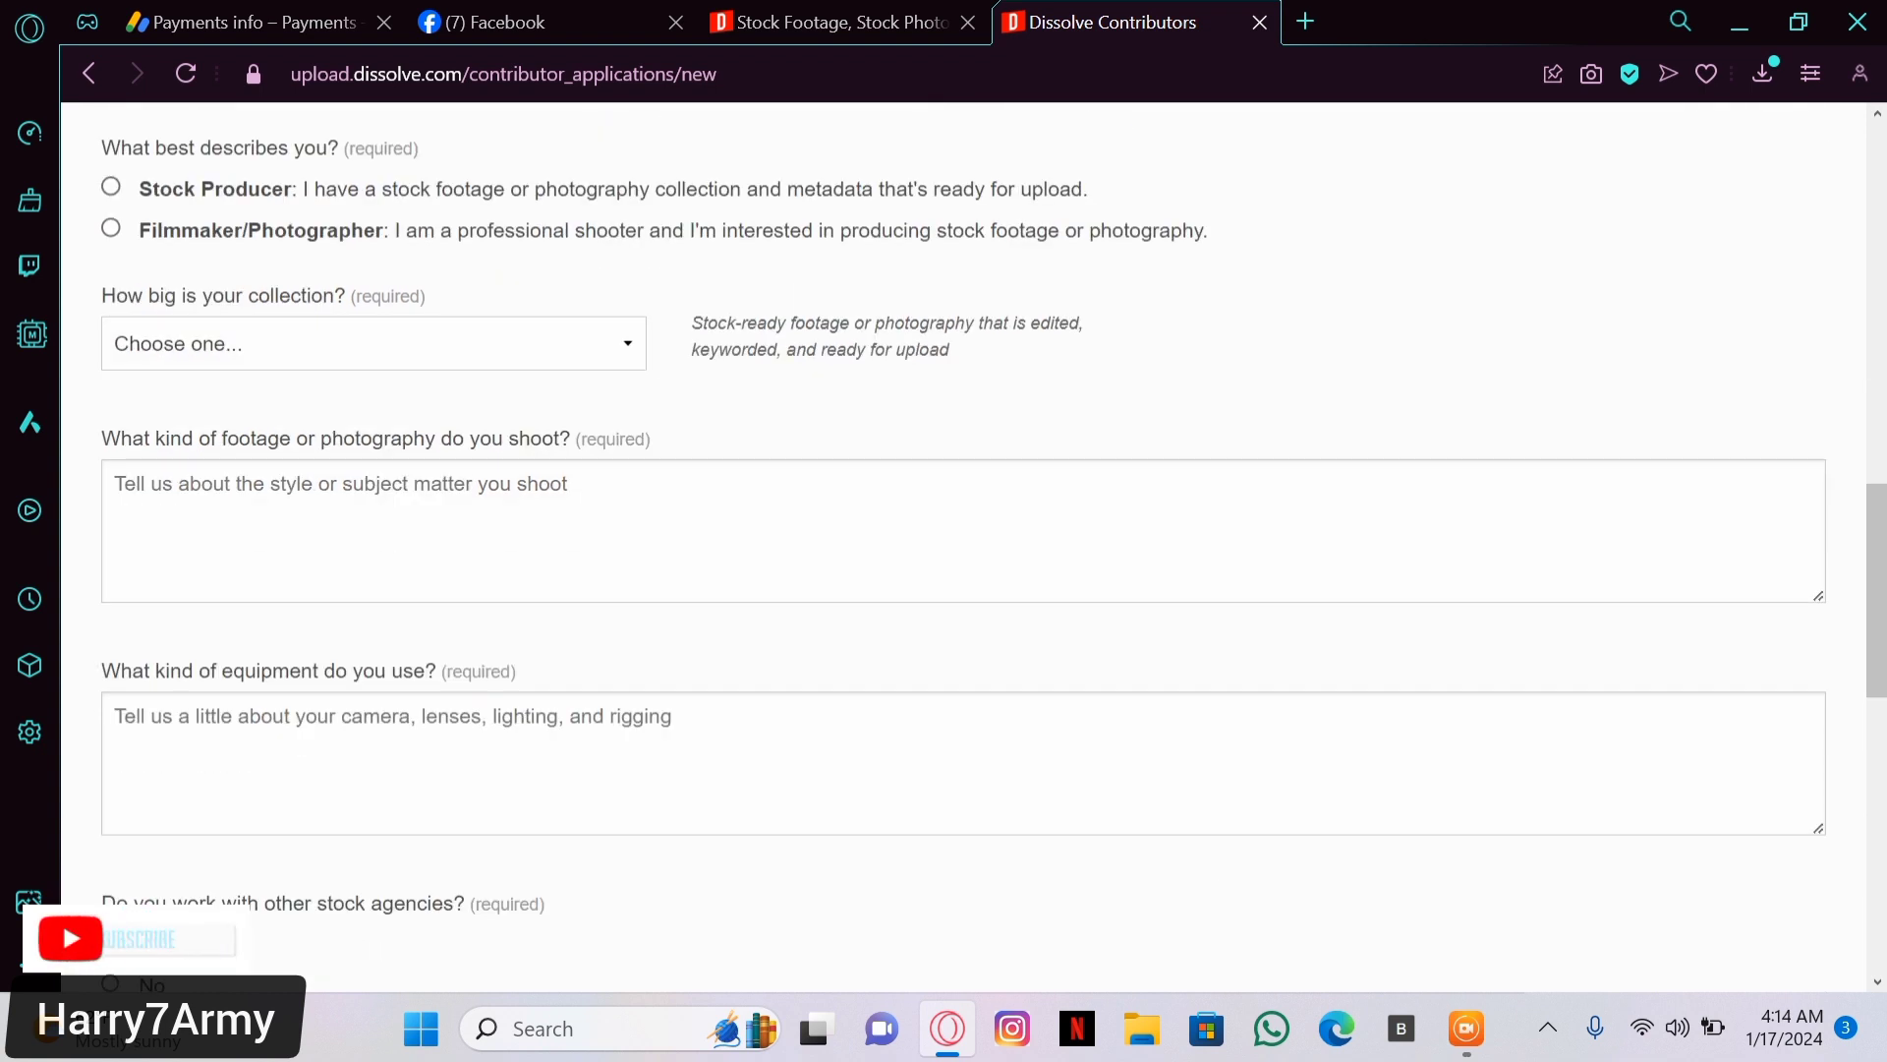
pyautogui.click(111, 191)
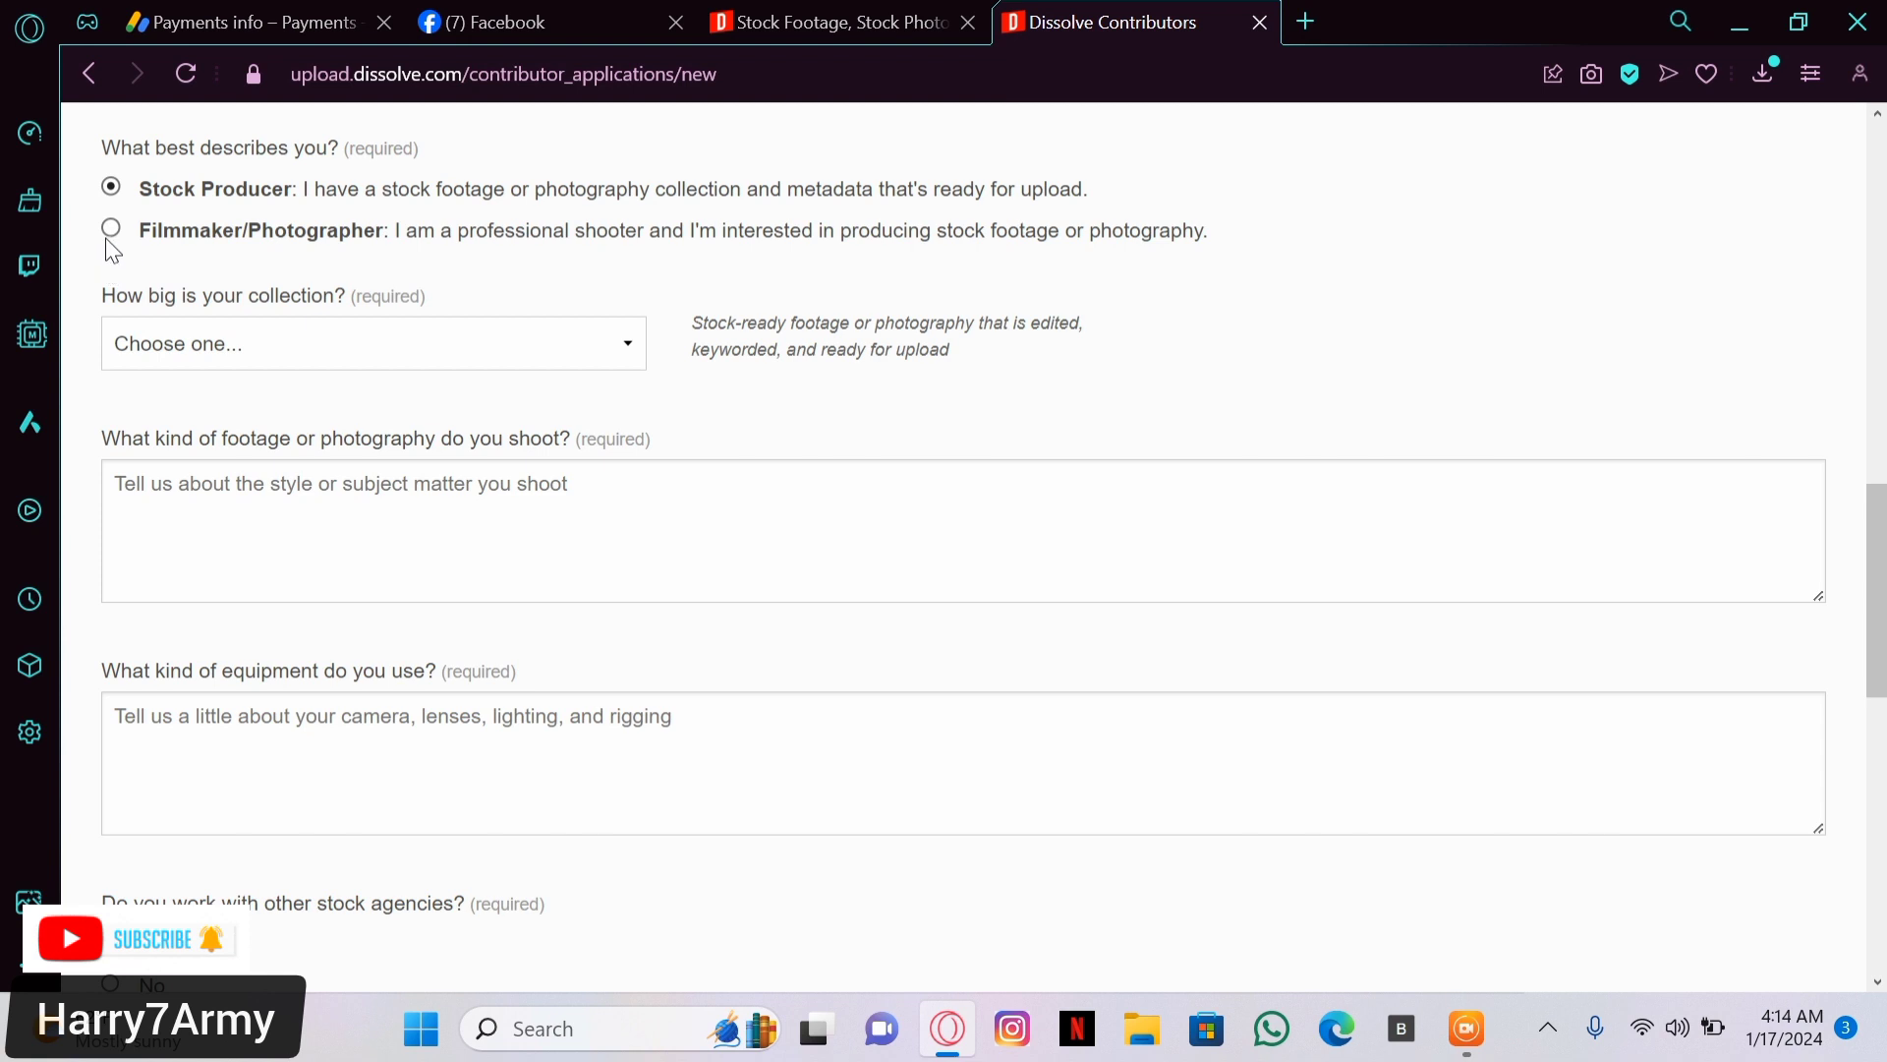
# Change the answer to "What best describes you?" to Filmmaker/Photographer and set the collection size to 200-500
pyautogui.click(110, 233)
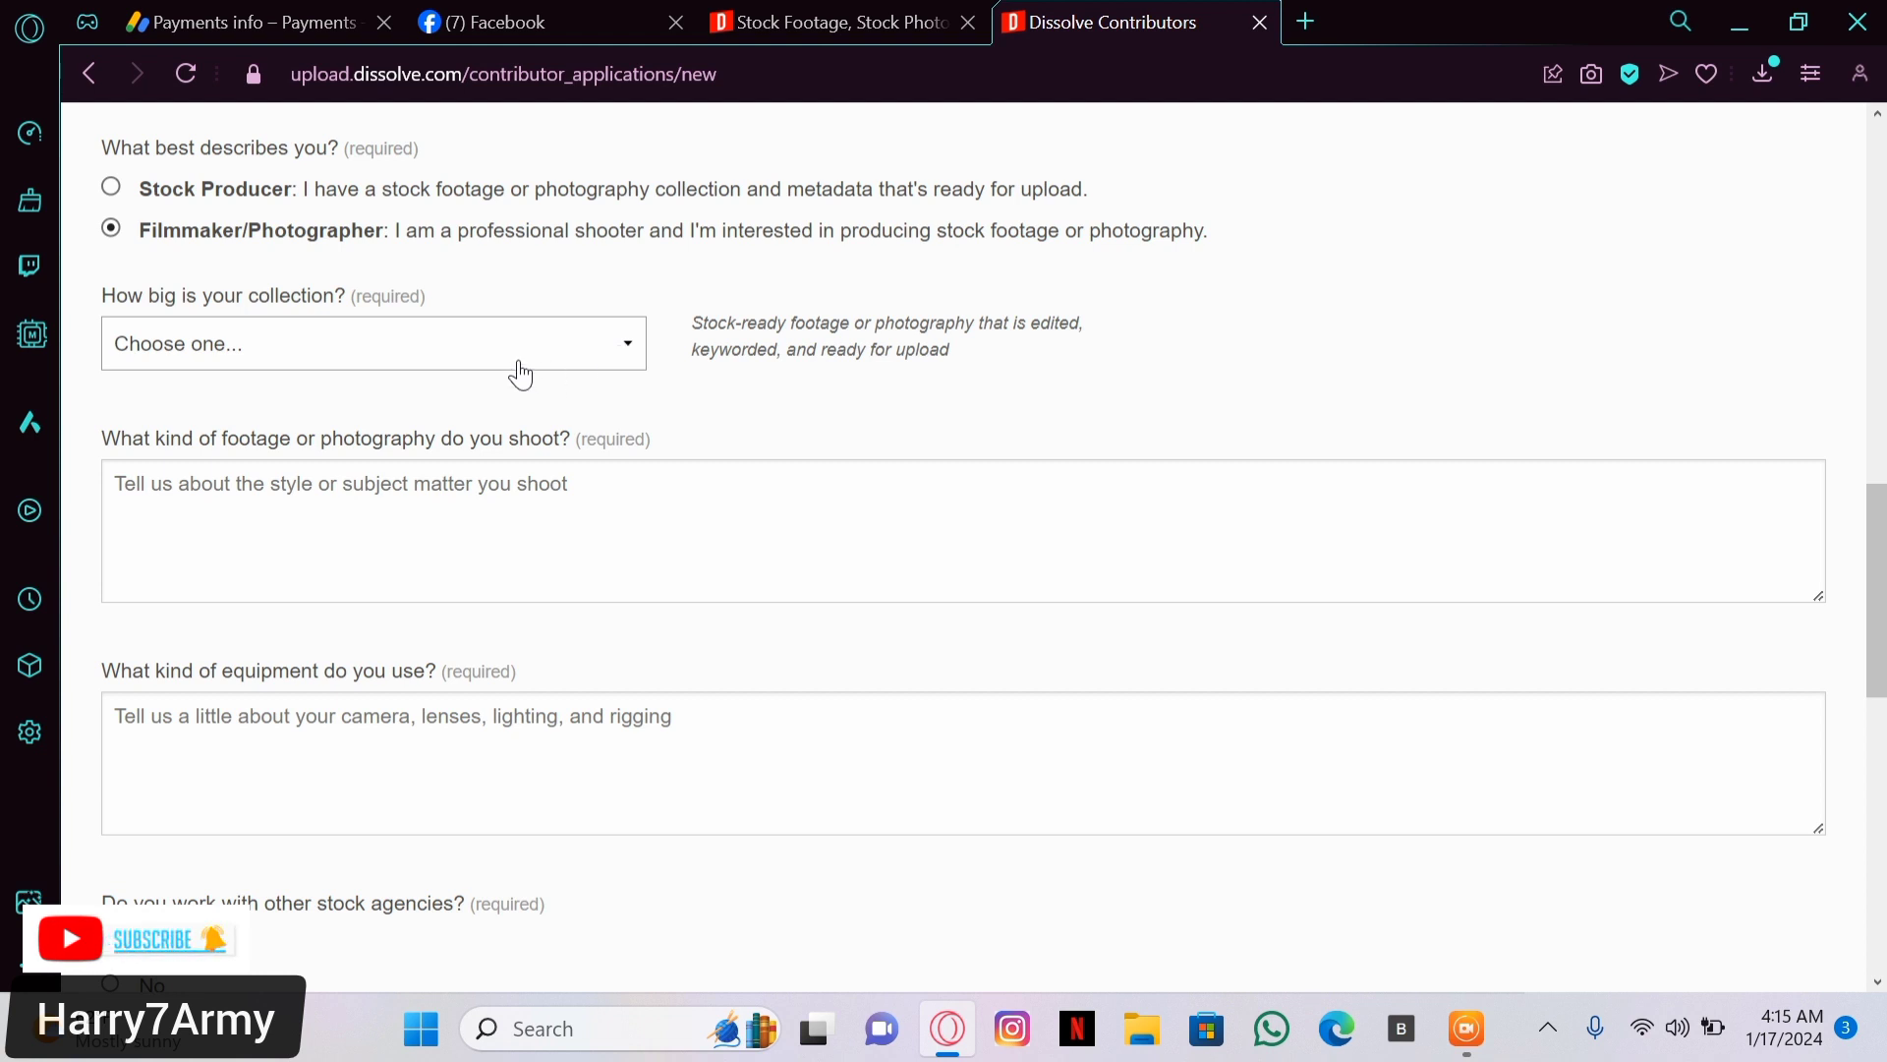
pyautogui.click(441, 357)
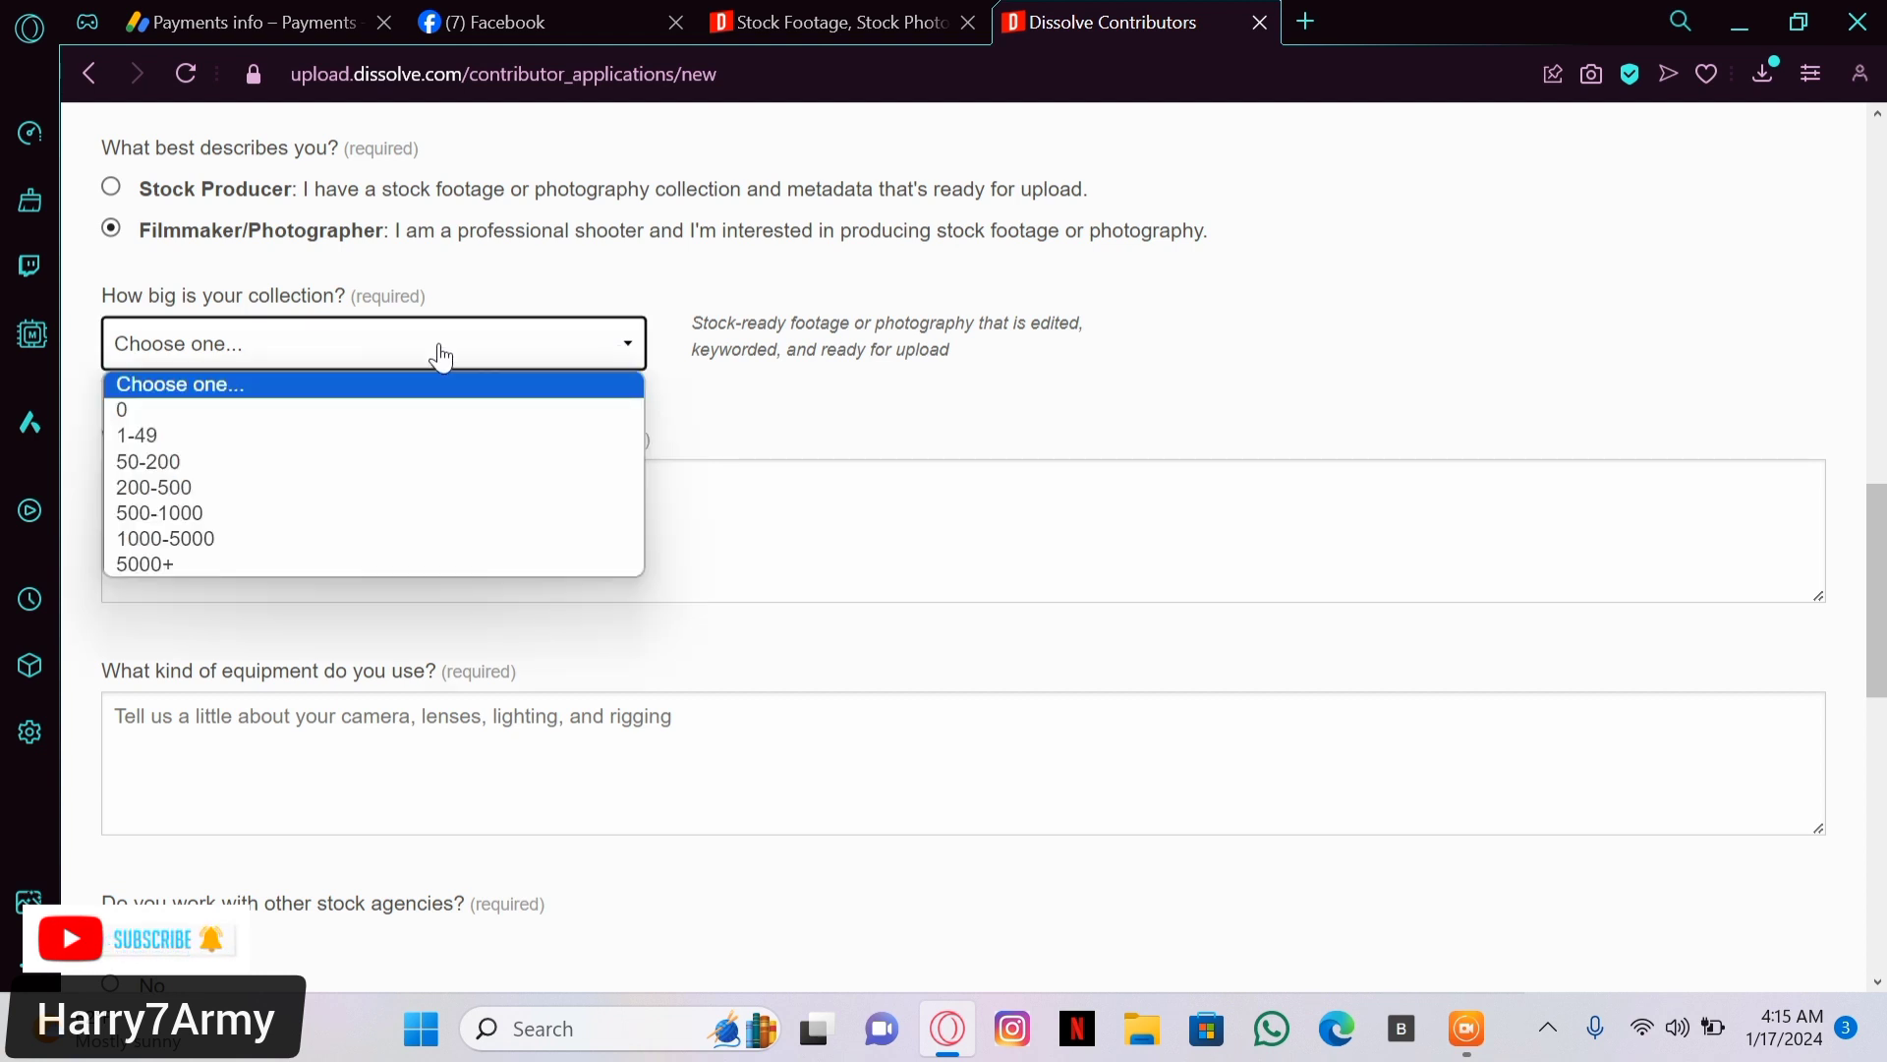
pyautogui.click(351, 492)
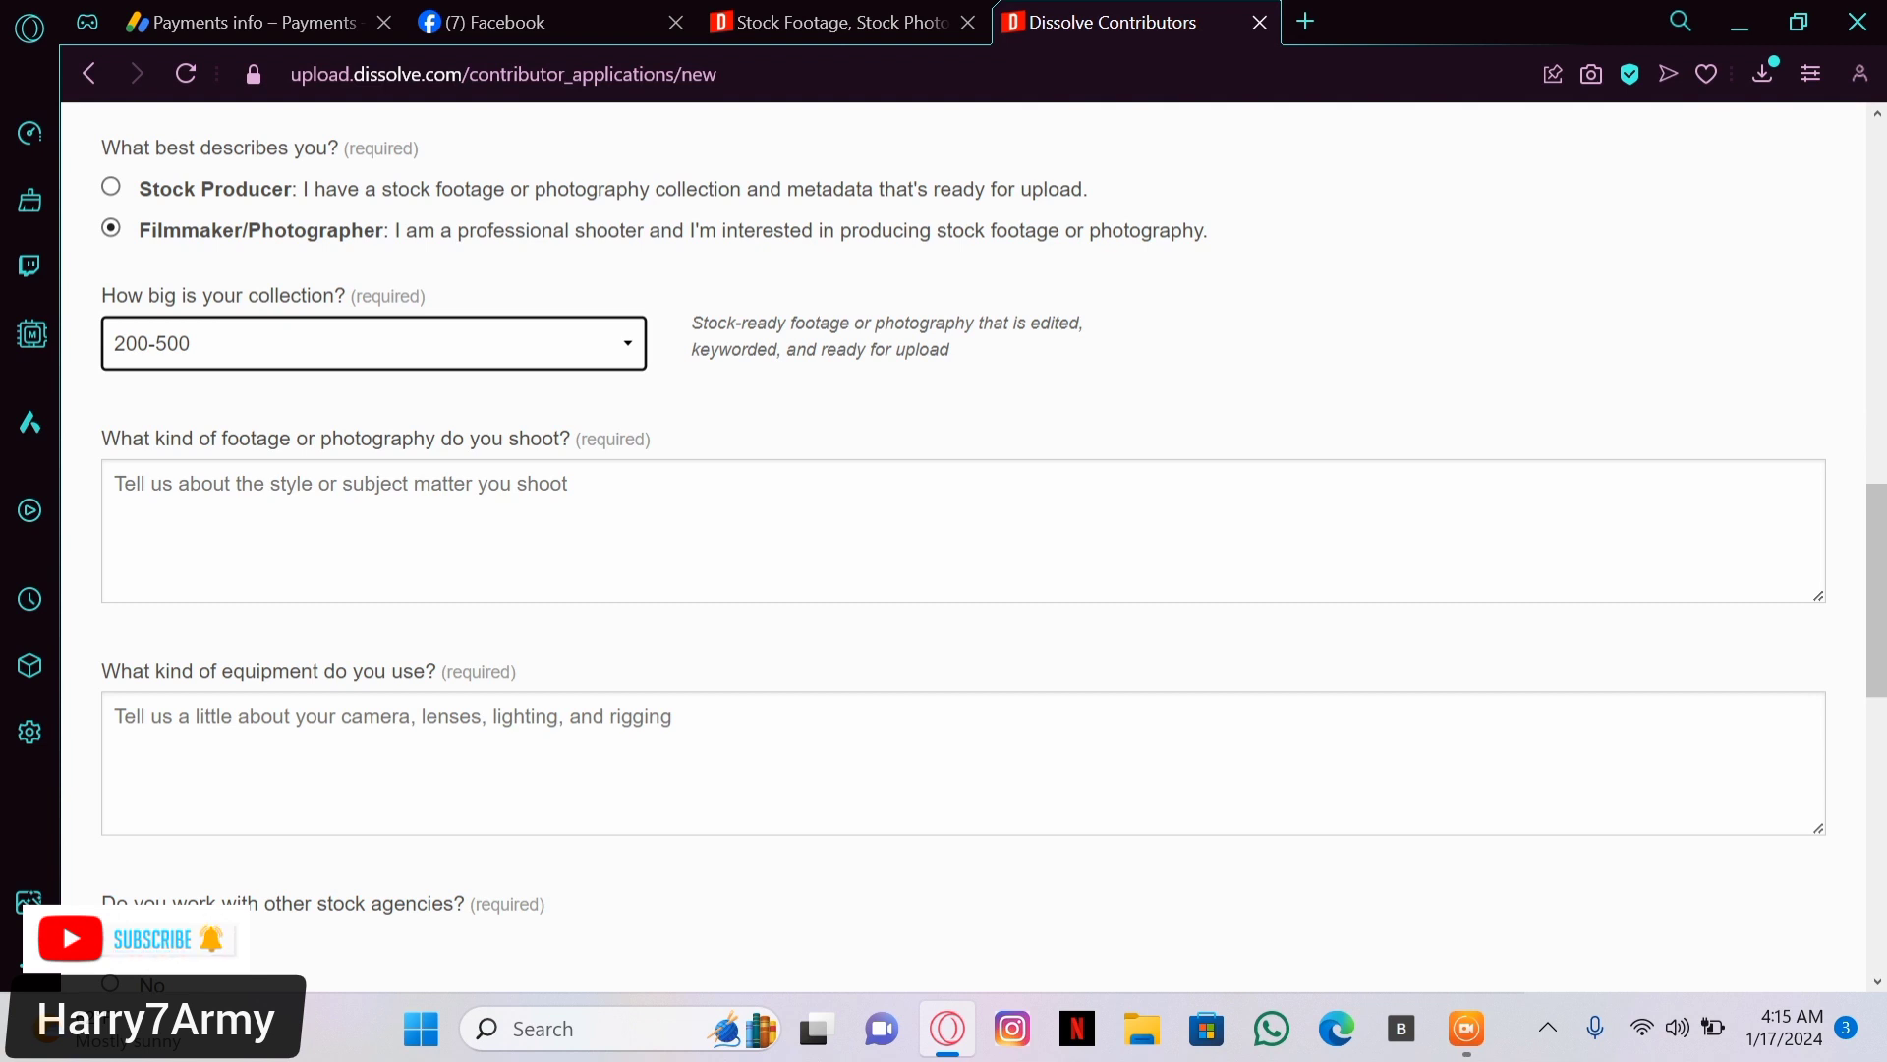
# Answer No to working with other stock agencies and to licensing footage and photos exclusively through Dissolve
pyautogui.scroll(-2, 480, 741)
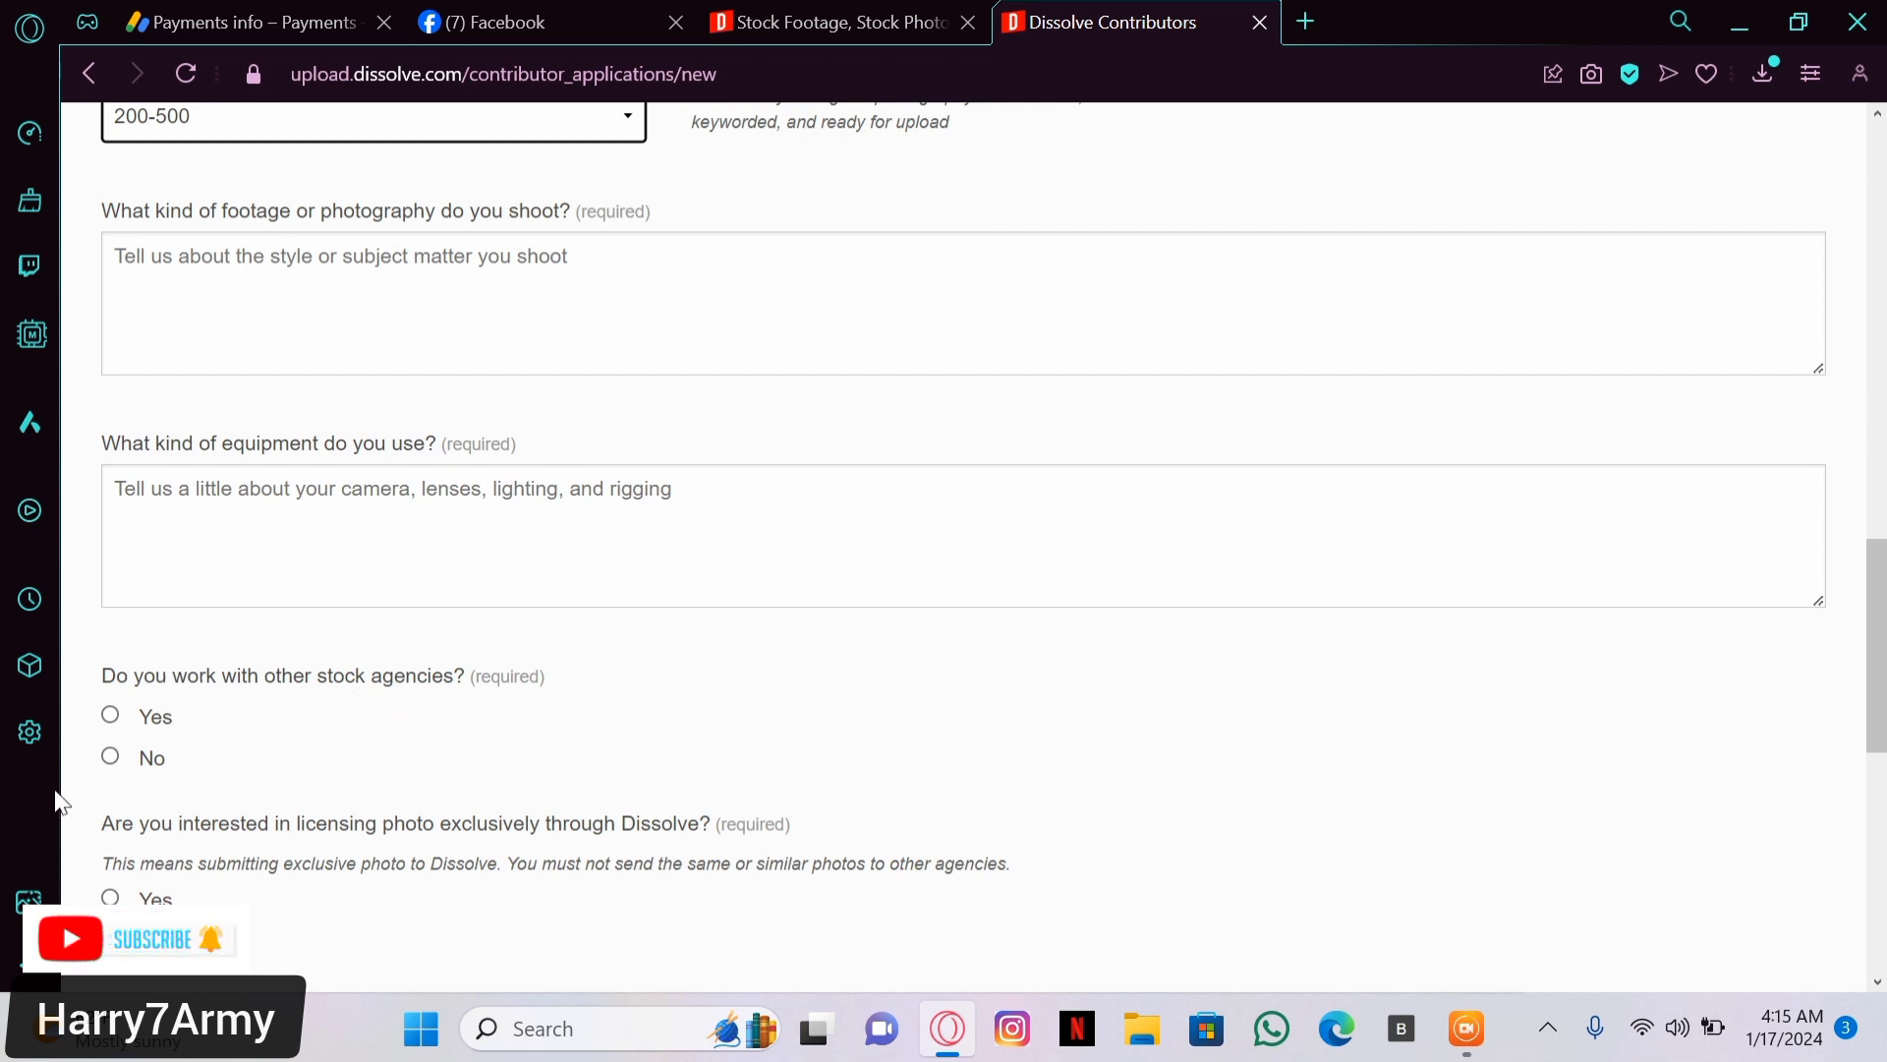
pyautogui.click(111, 759)
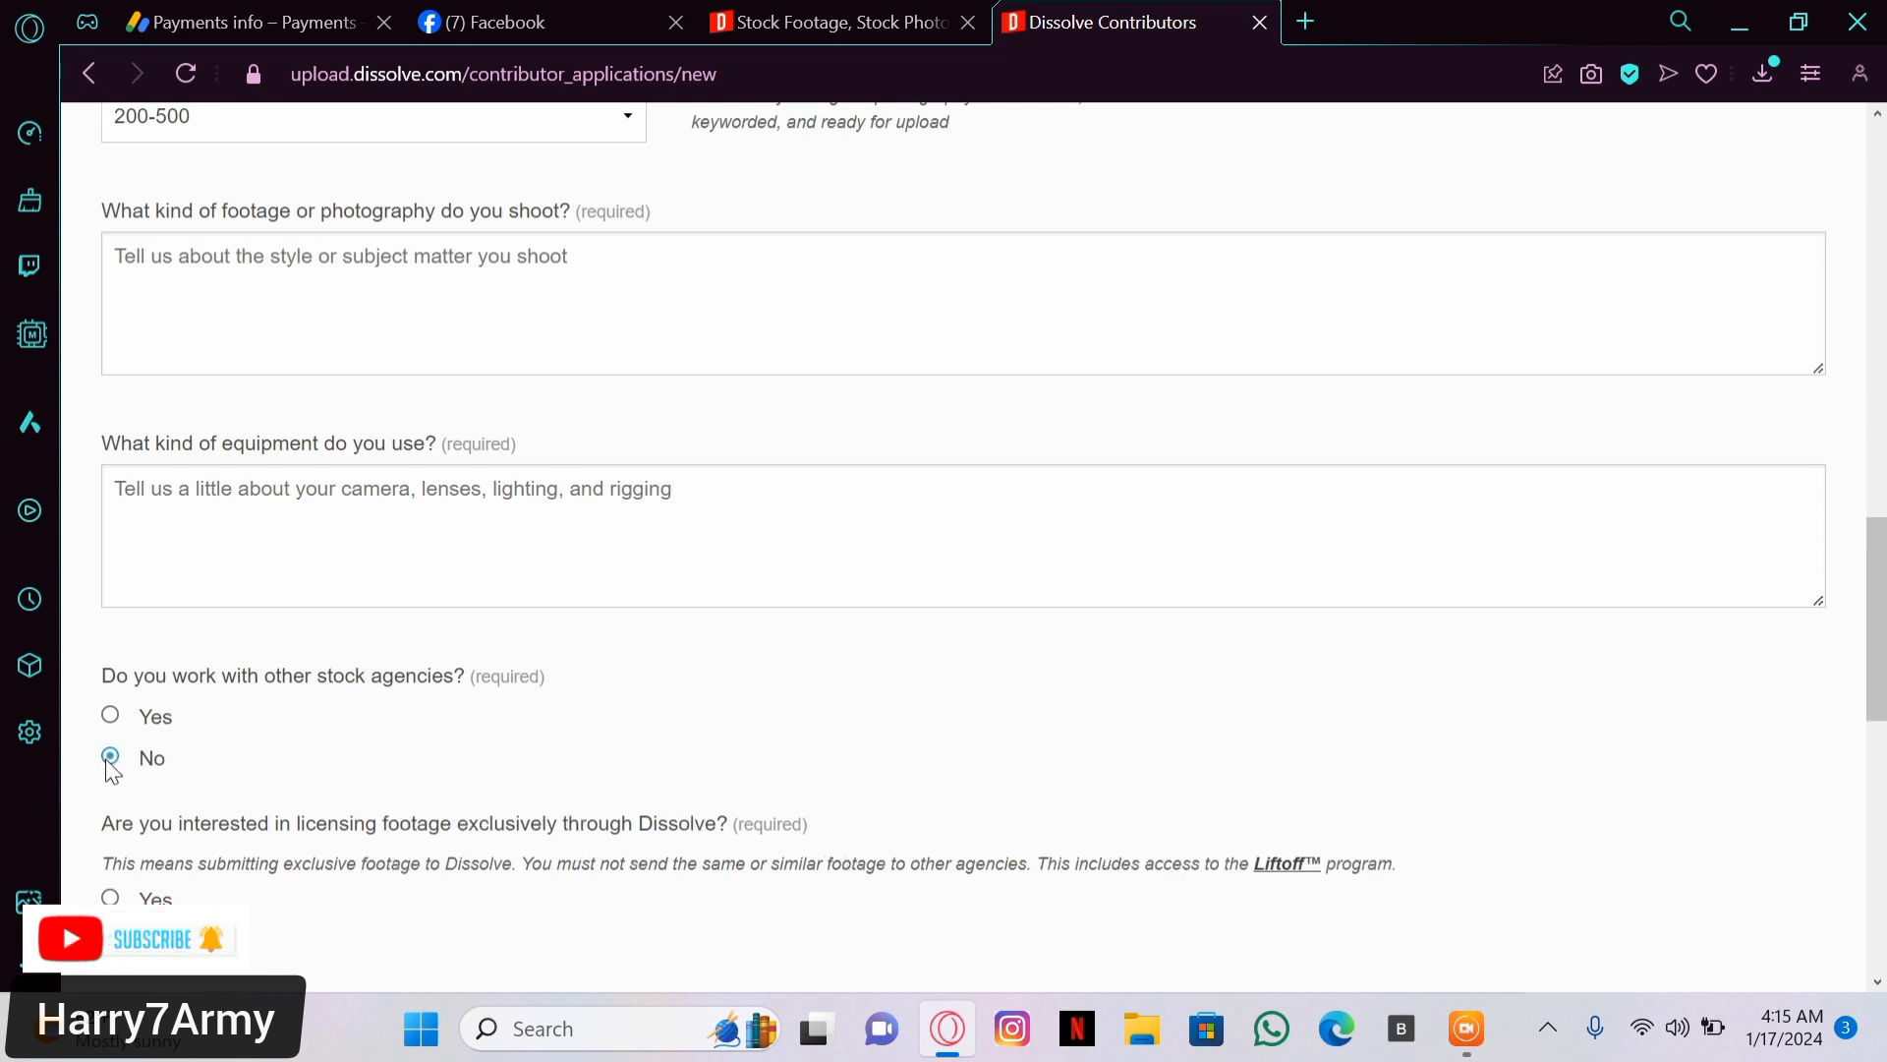
pyautogui.scroll(-3, 111, 769)
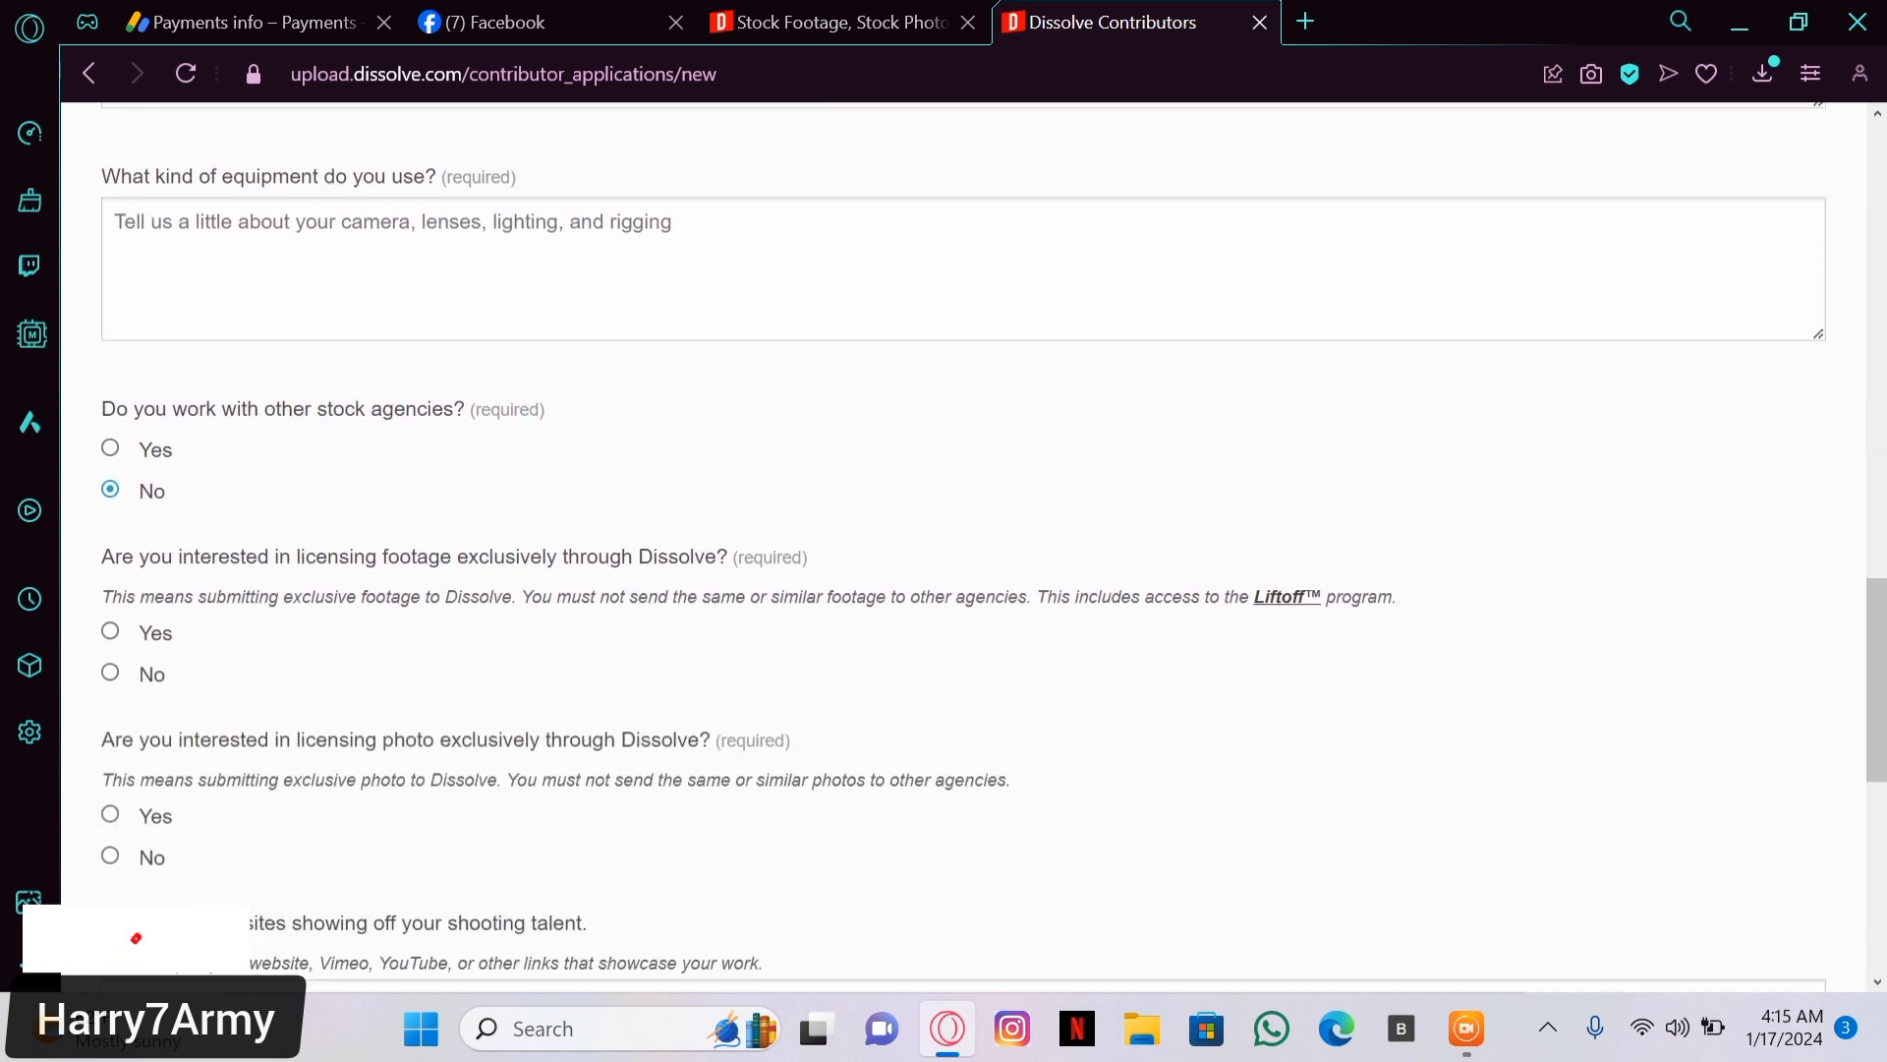
pyautogui.click(110, 674)
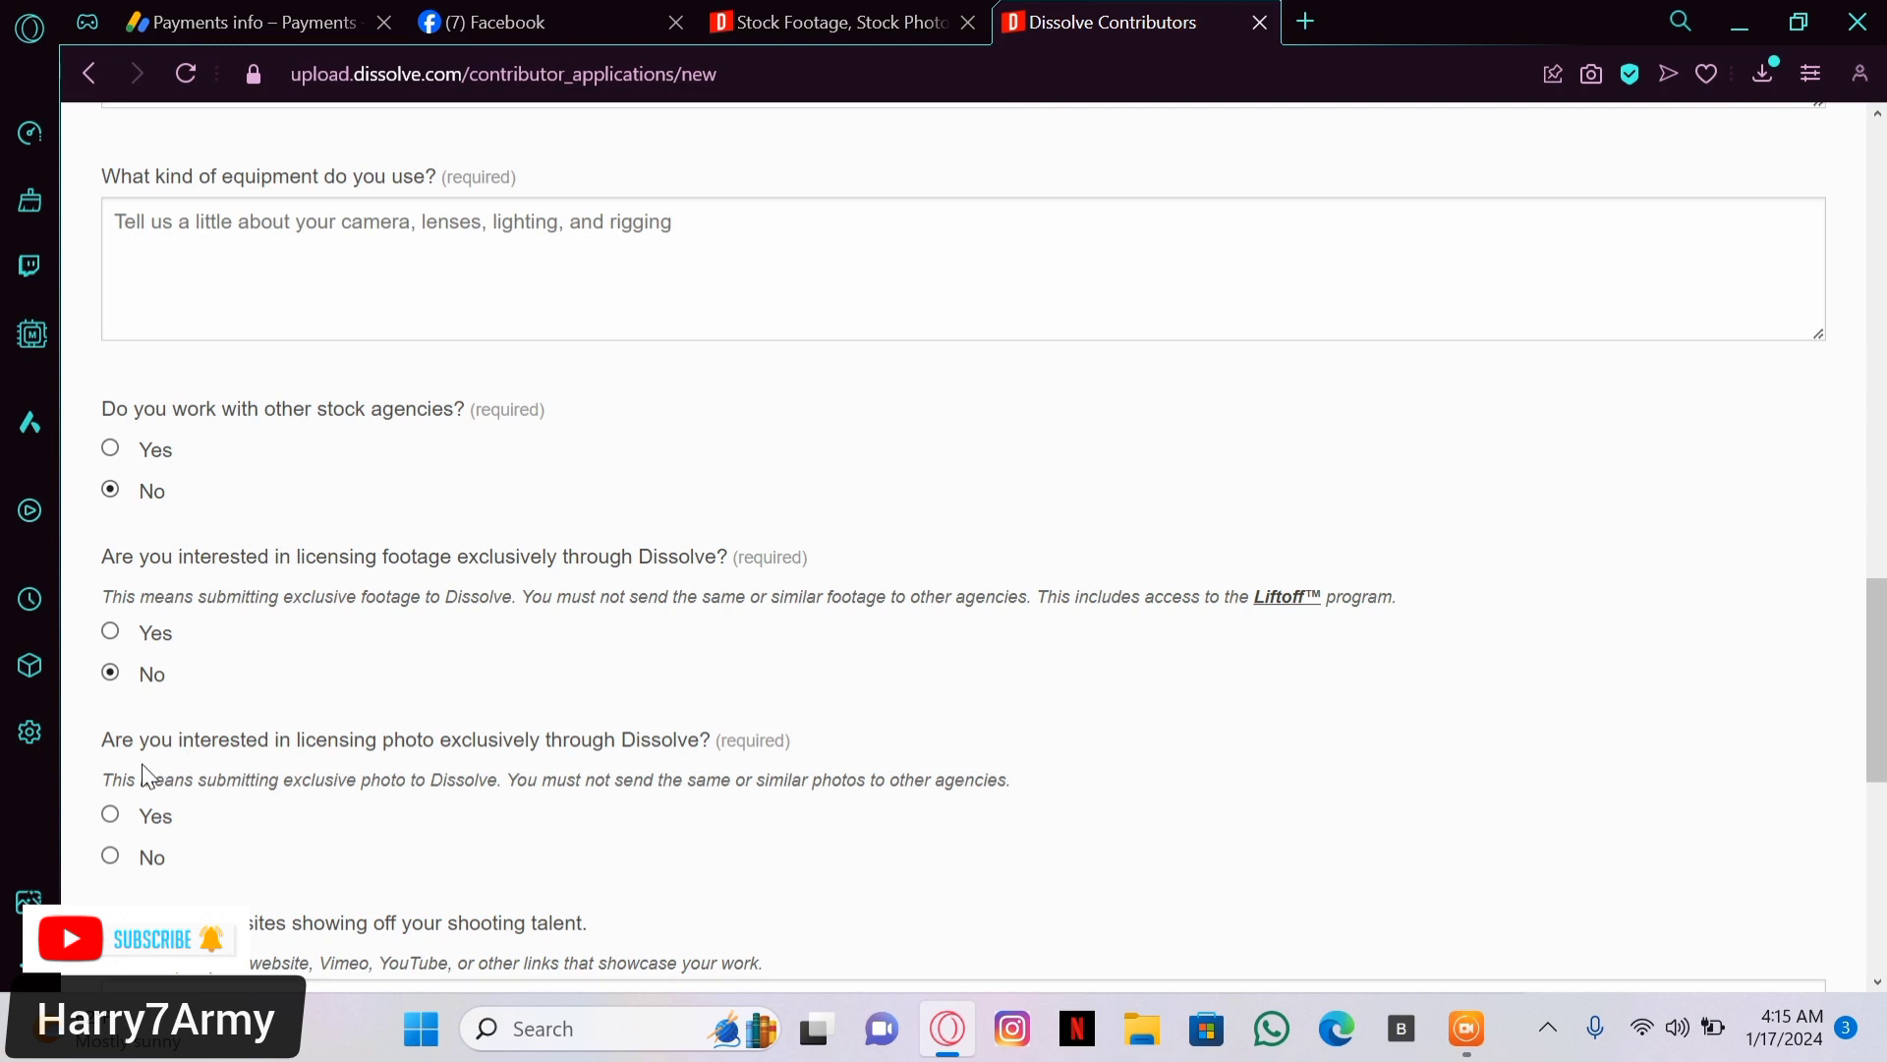
pyautogui.click(110, 856)
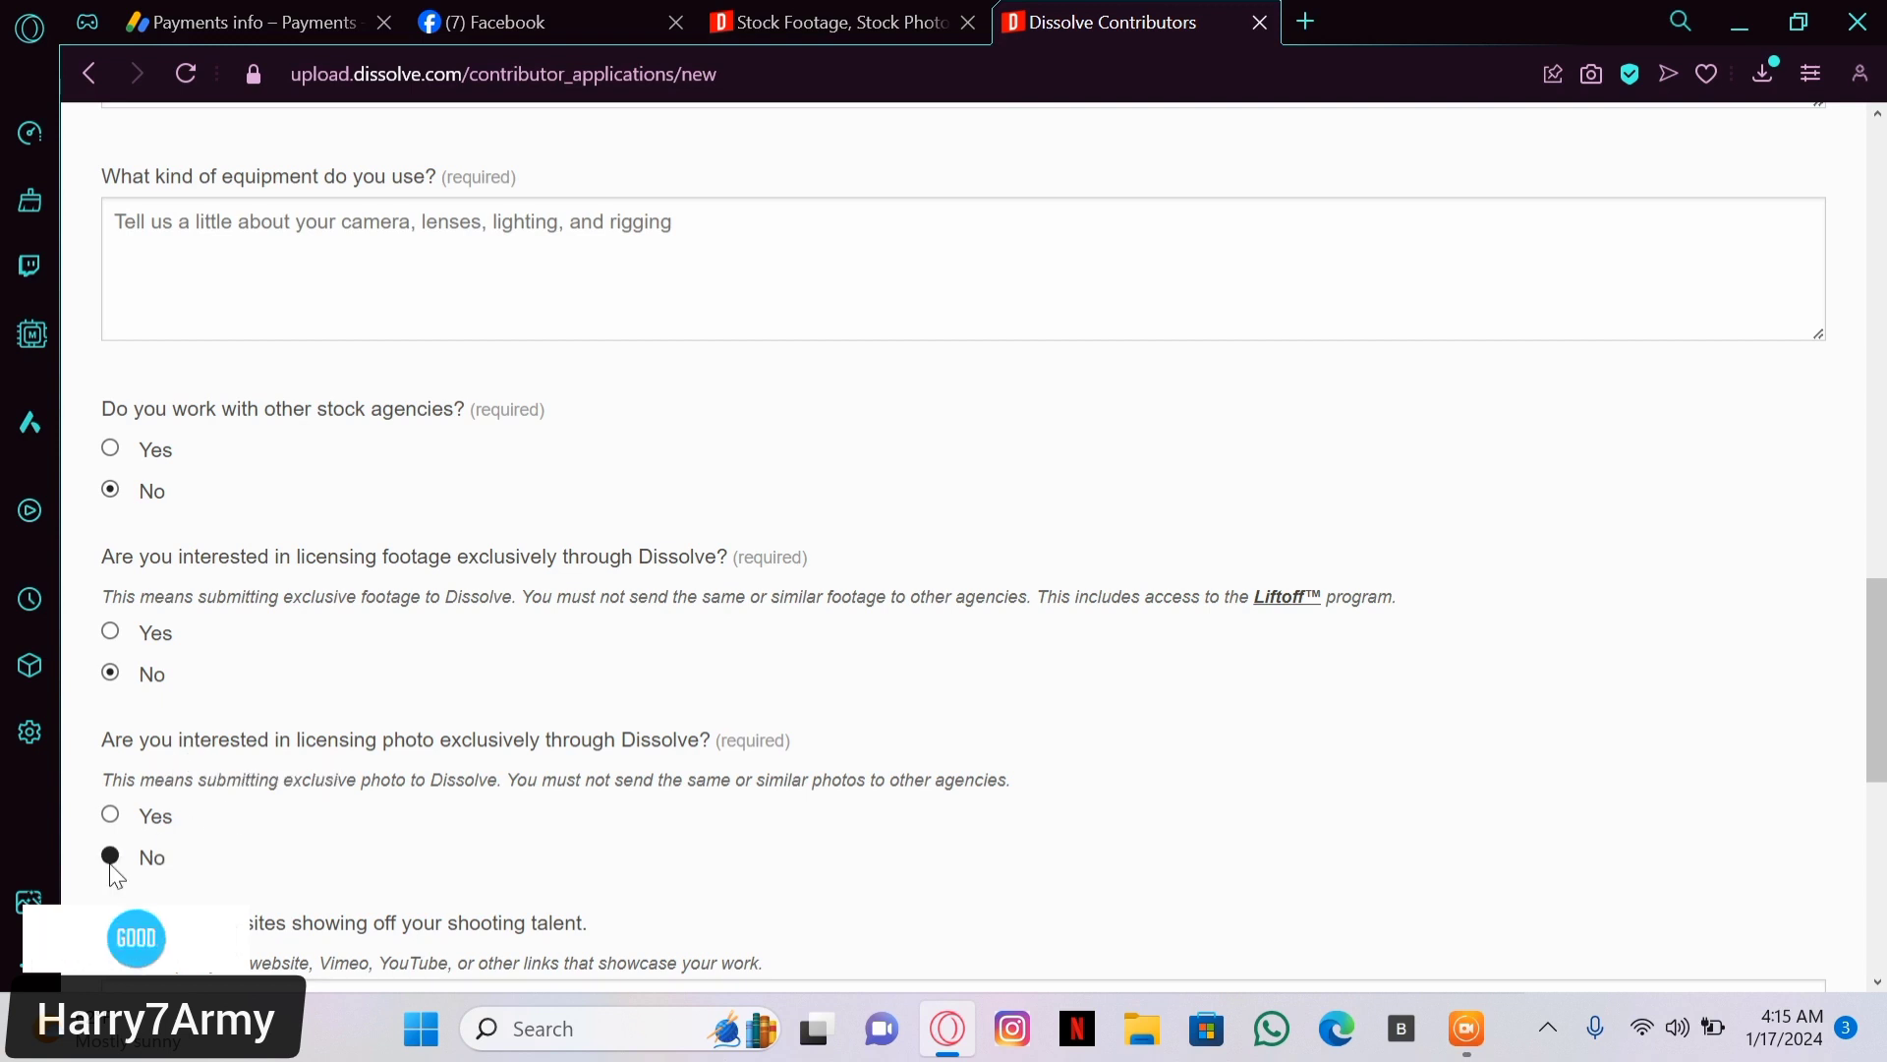
# Choose "Other…" as the answer to "How did you hear about Dissolve?"
pyautogui.scroll(-3, 109, 863)
pyautogui.scroll(-2, 964, 550)
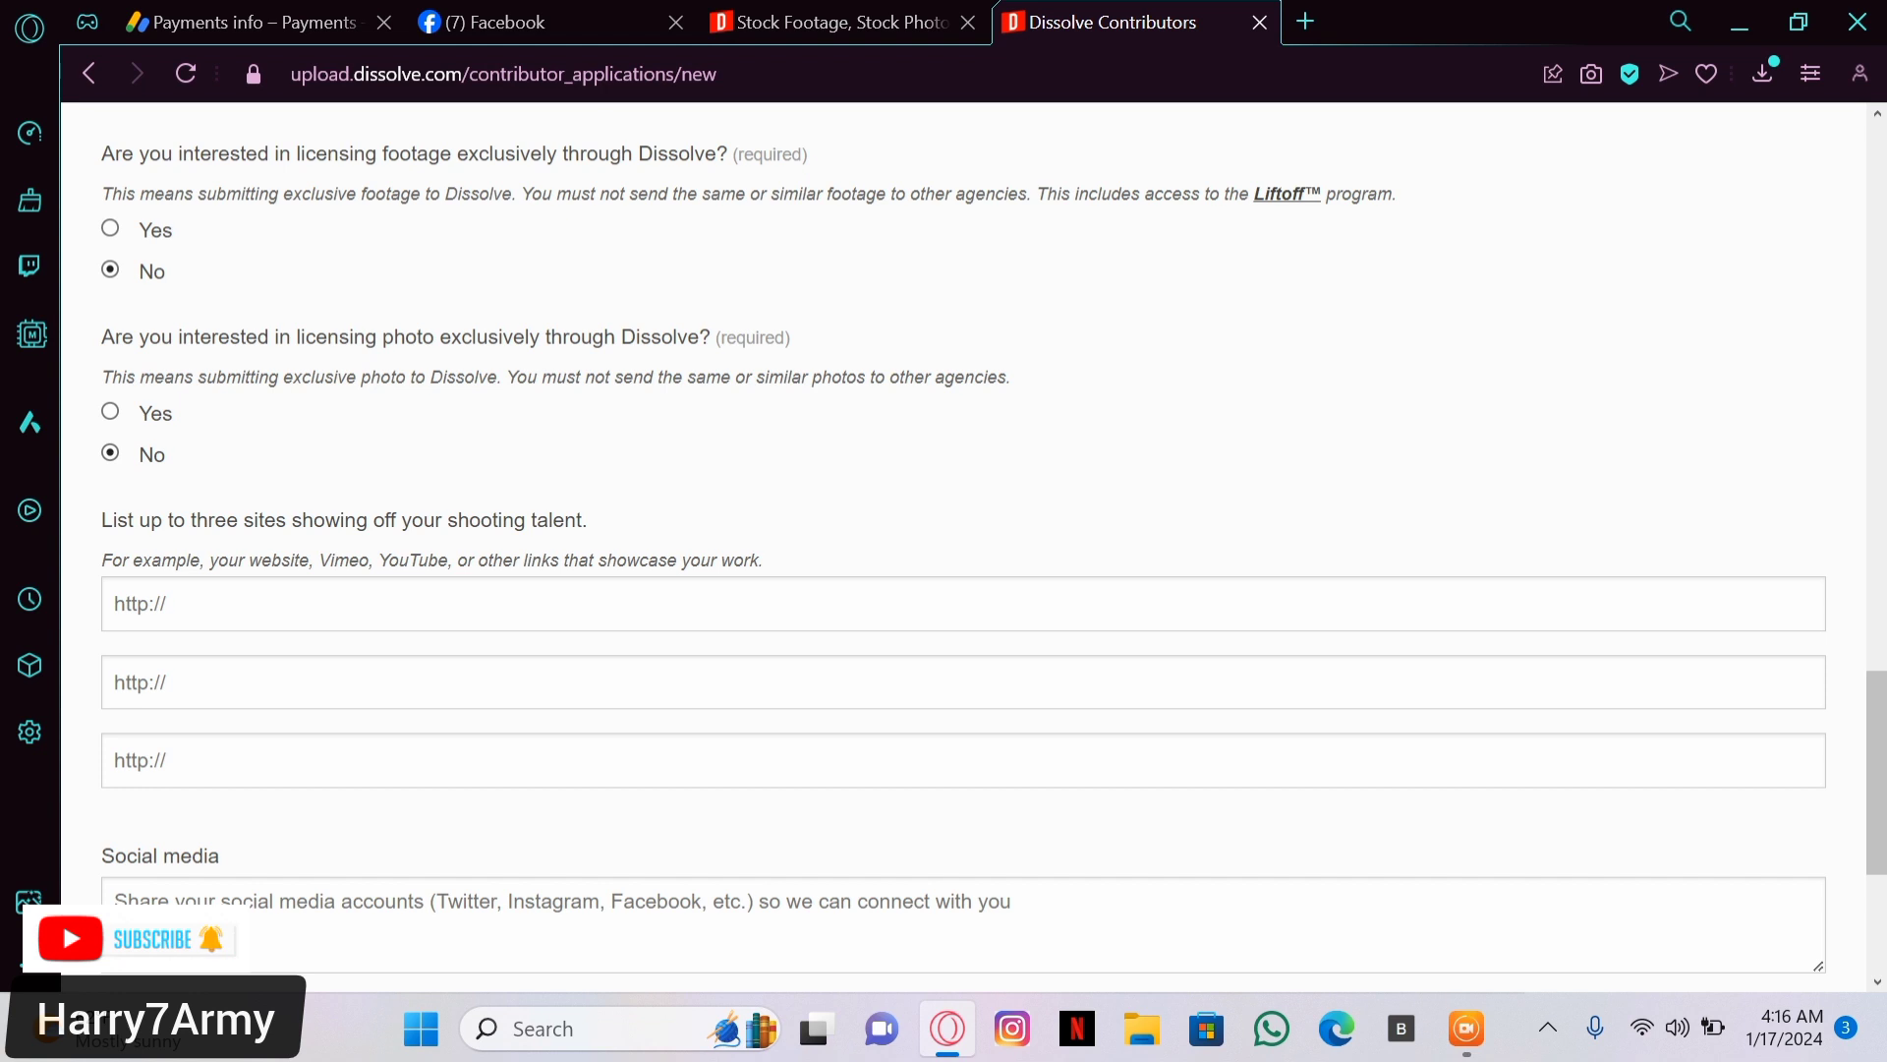
pyautogui.scroll(-3, 87, 727)
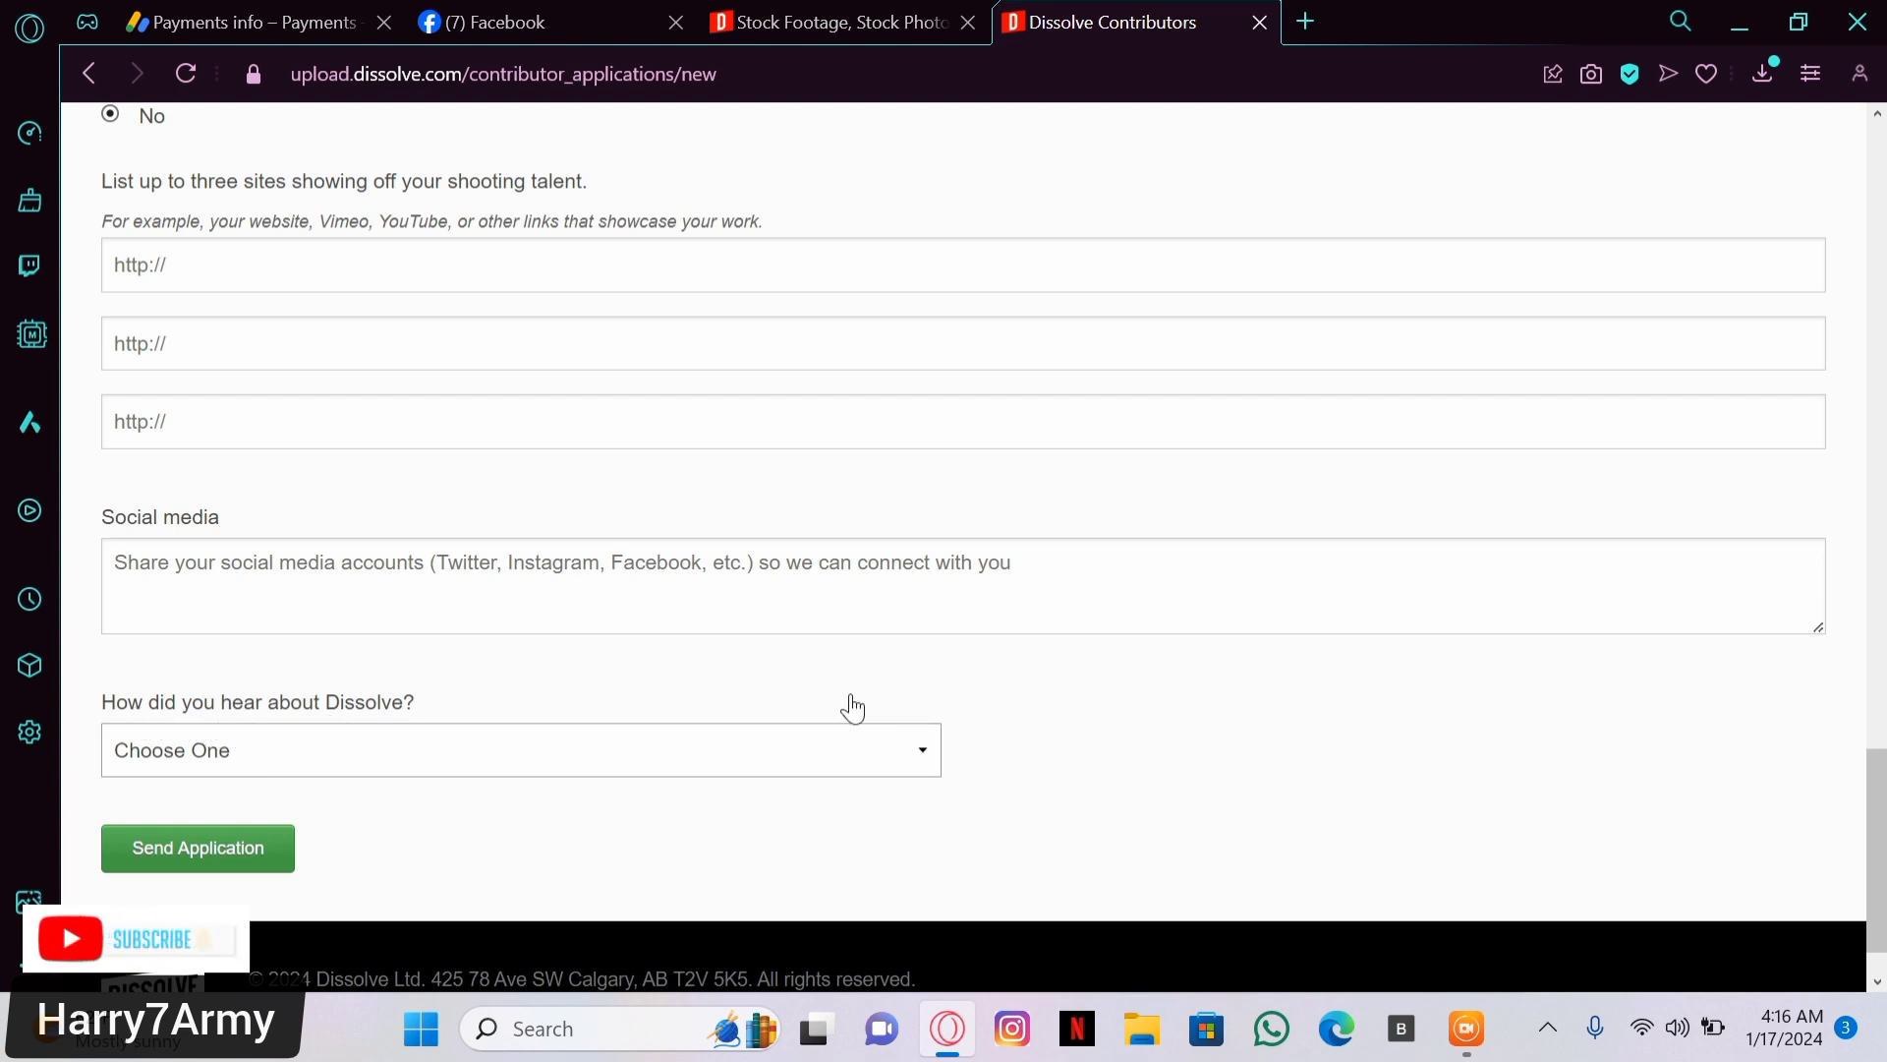
pyautogui.click(921, 762)
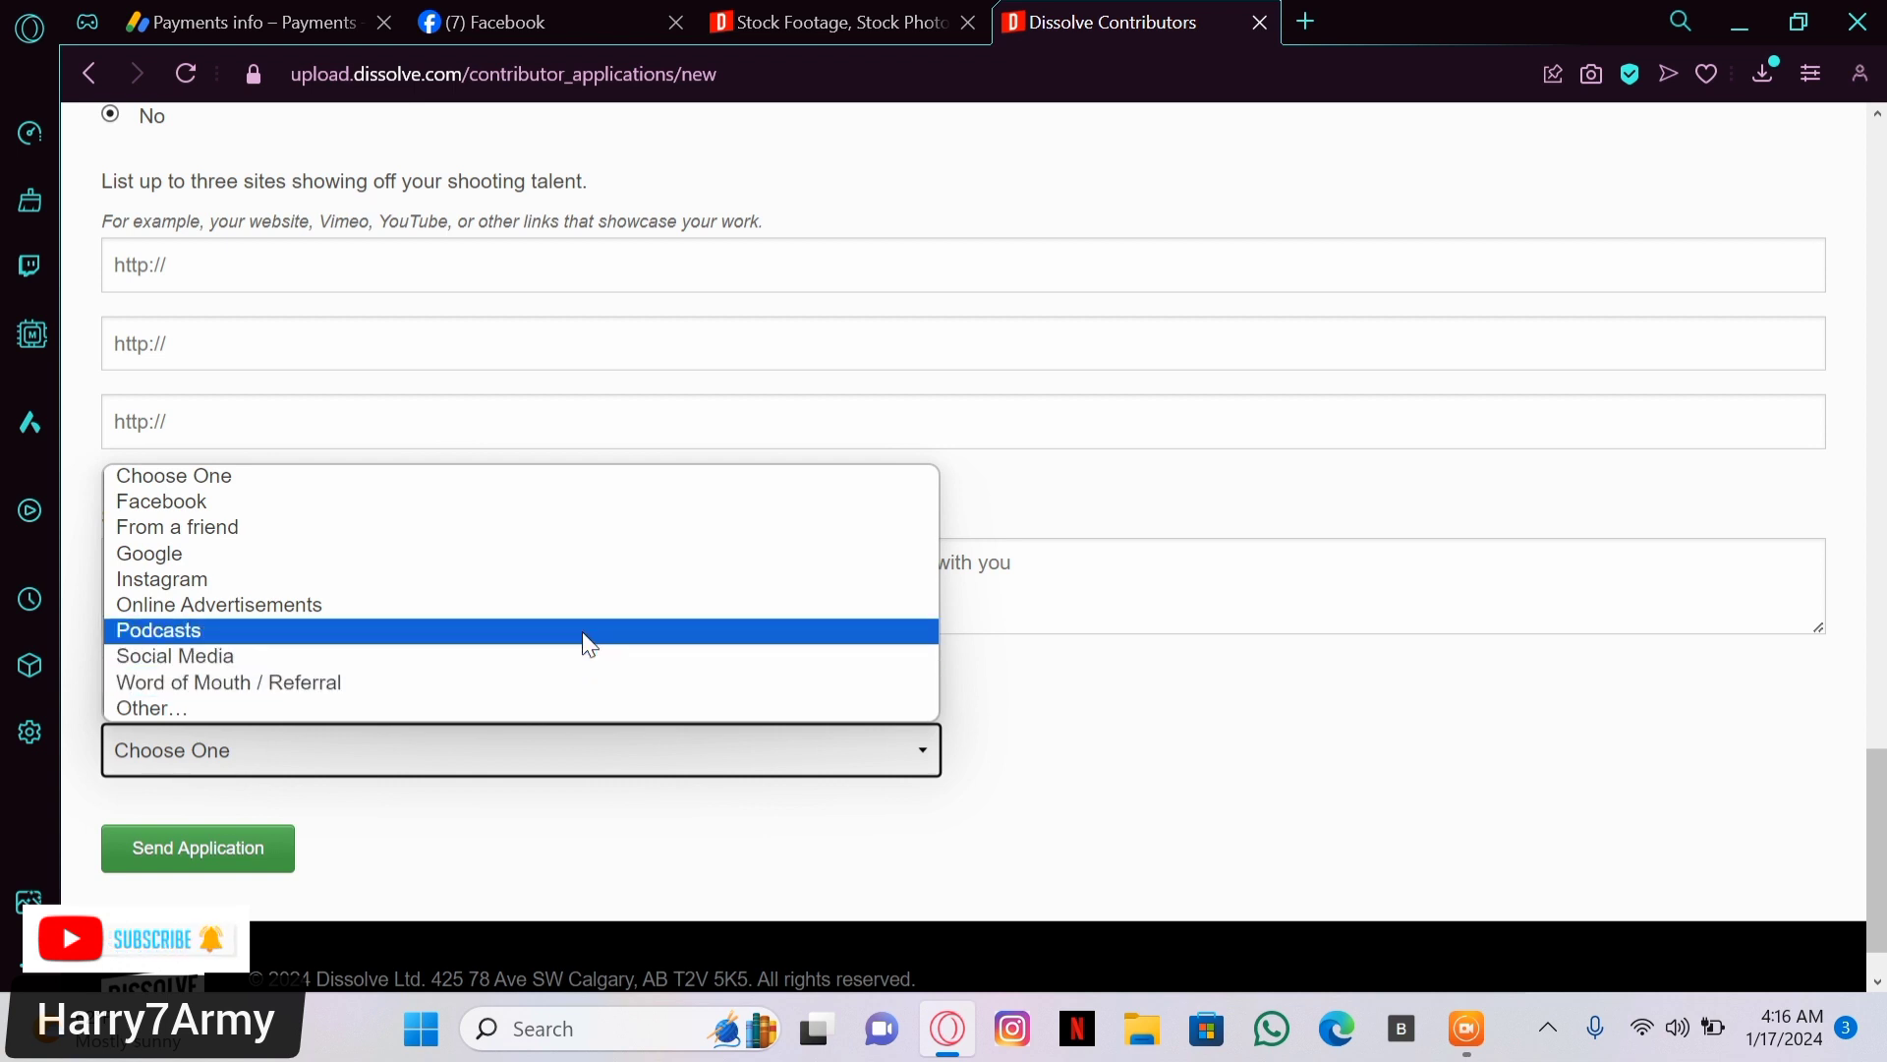
pyautogui.click(559, 717)
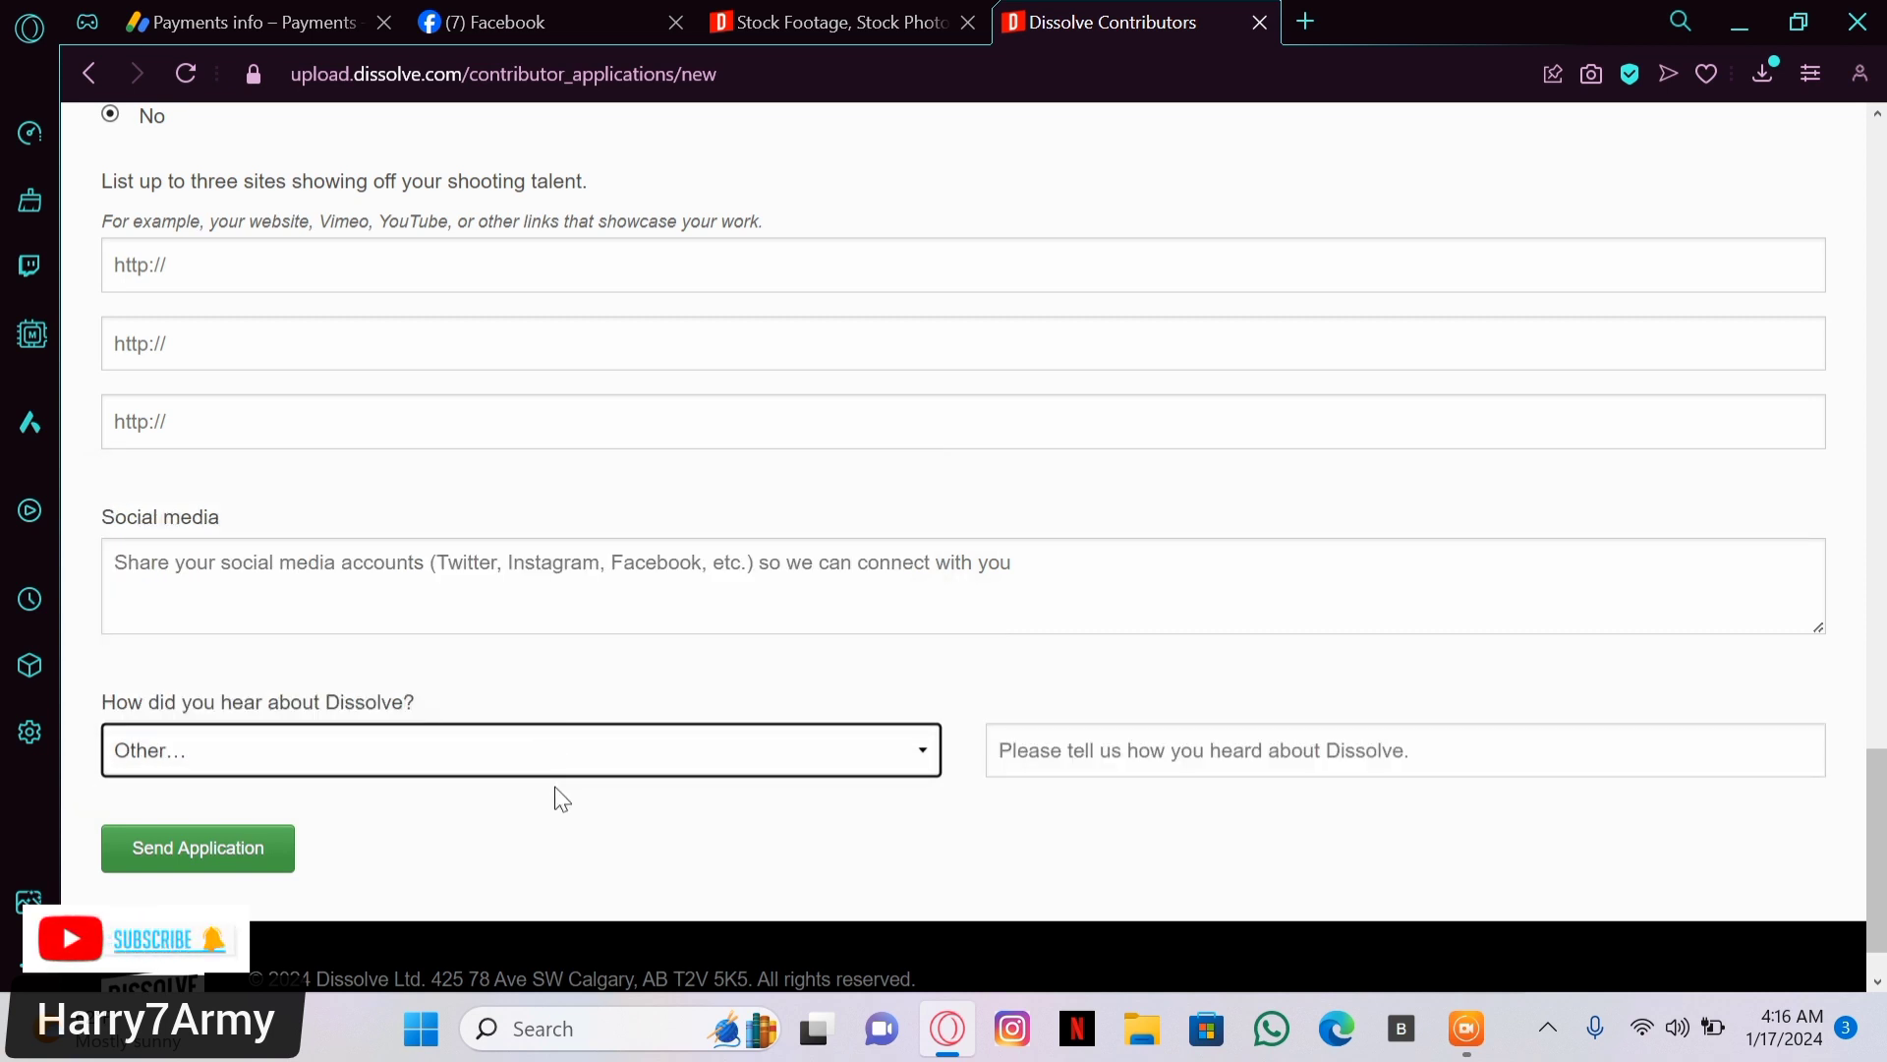
# Try to send the contributor application, and look back over the whole form
pyautogui.scroll(-2, 560, 798)
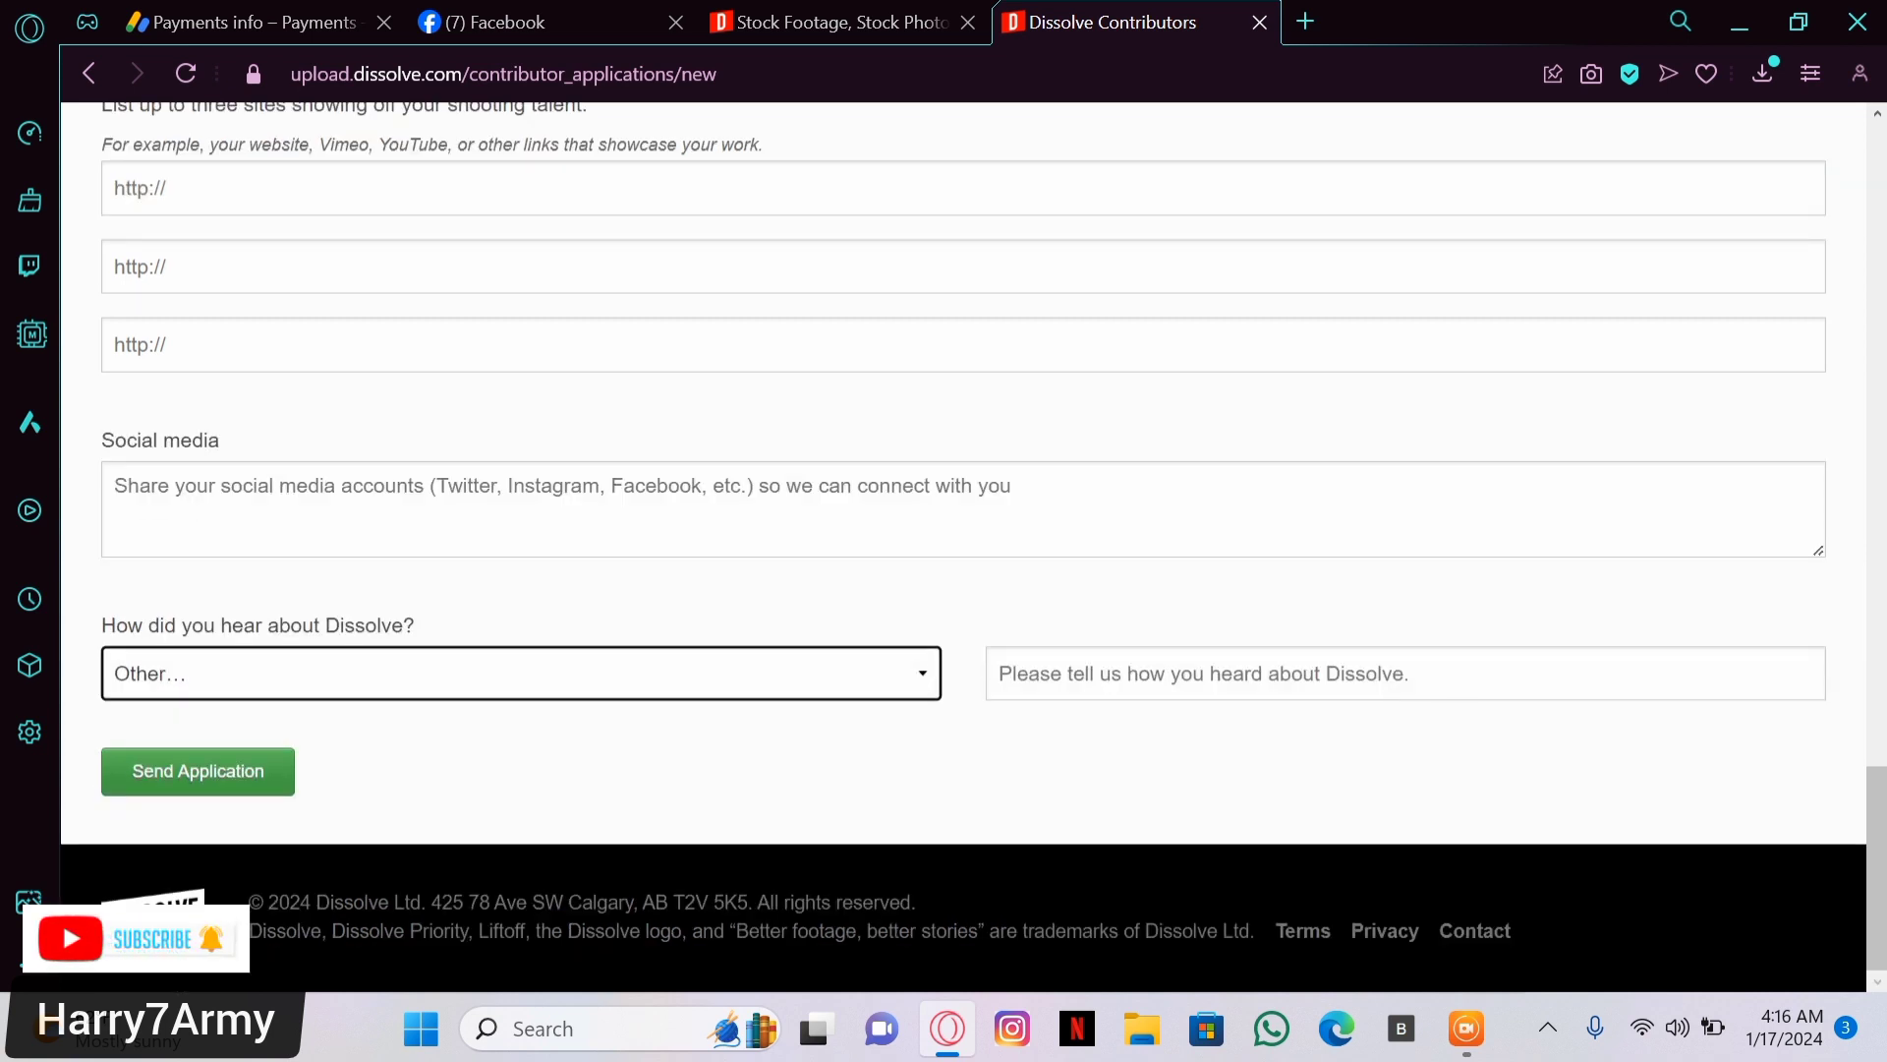
pyautogui.click(188, 777)
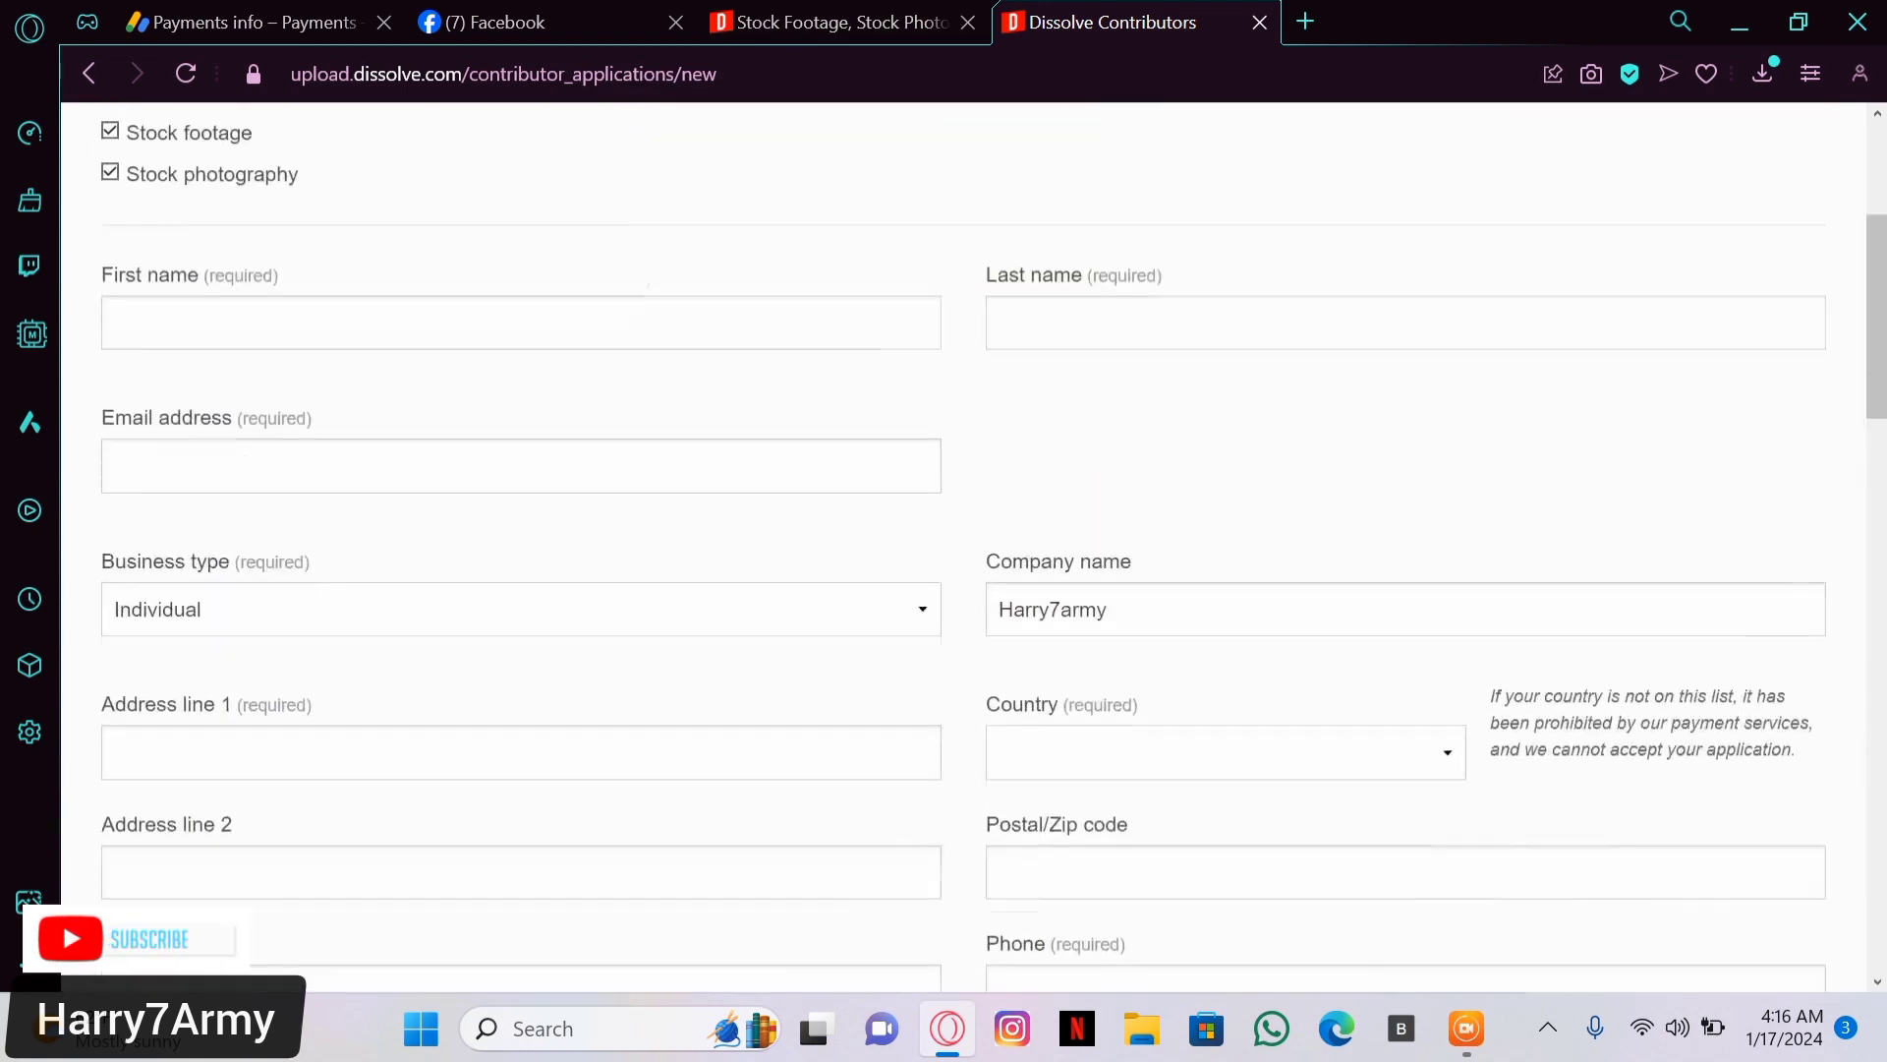
pyautogui.scroll(-10, 964, 550)
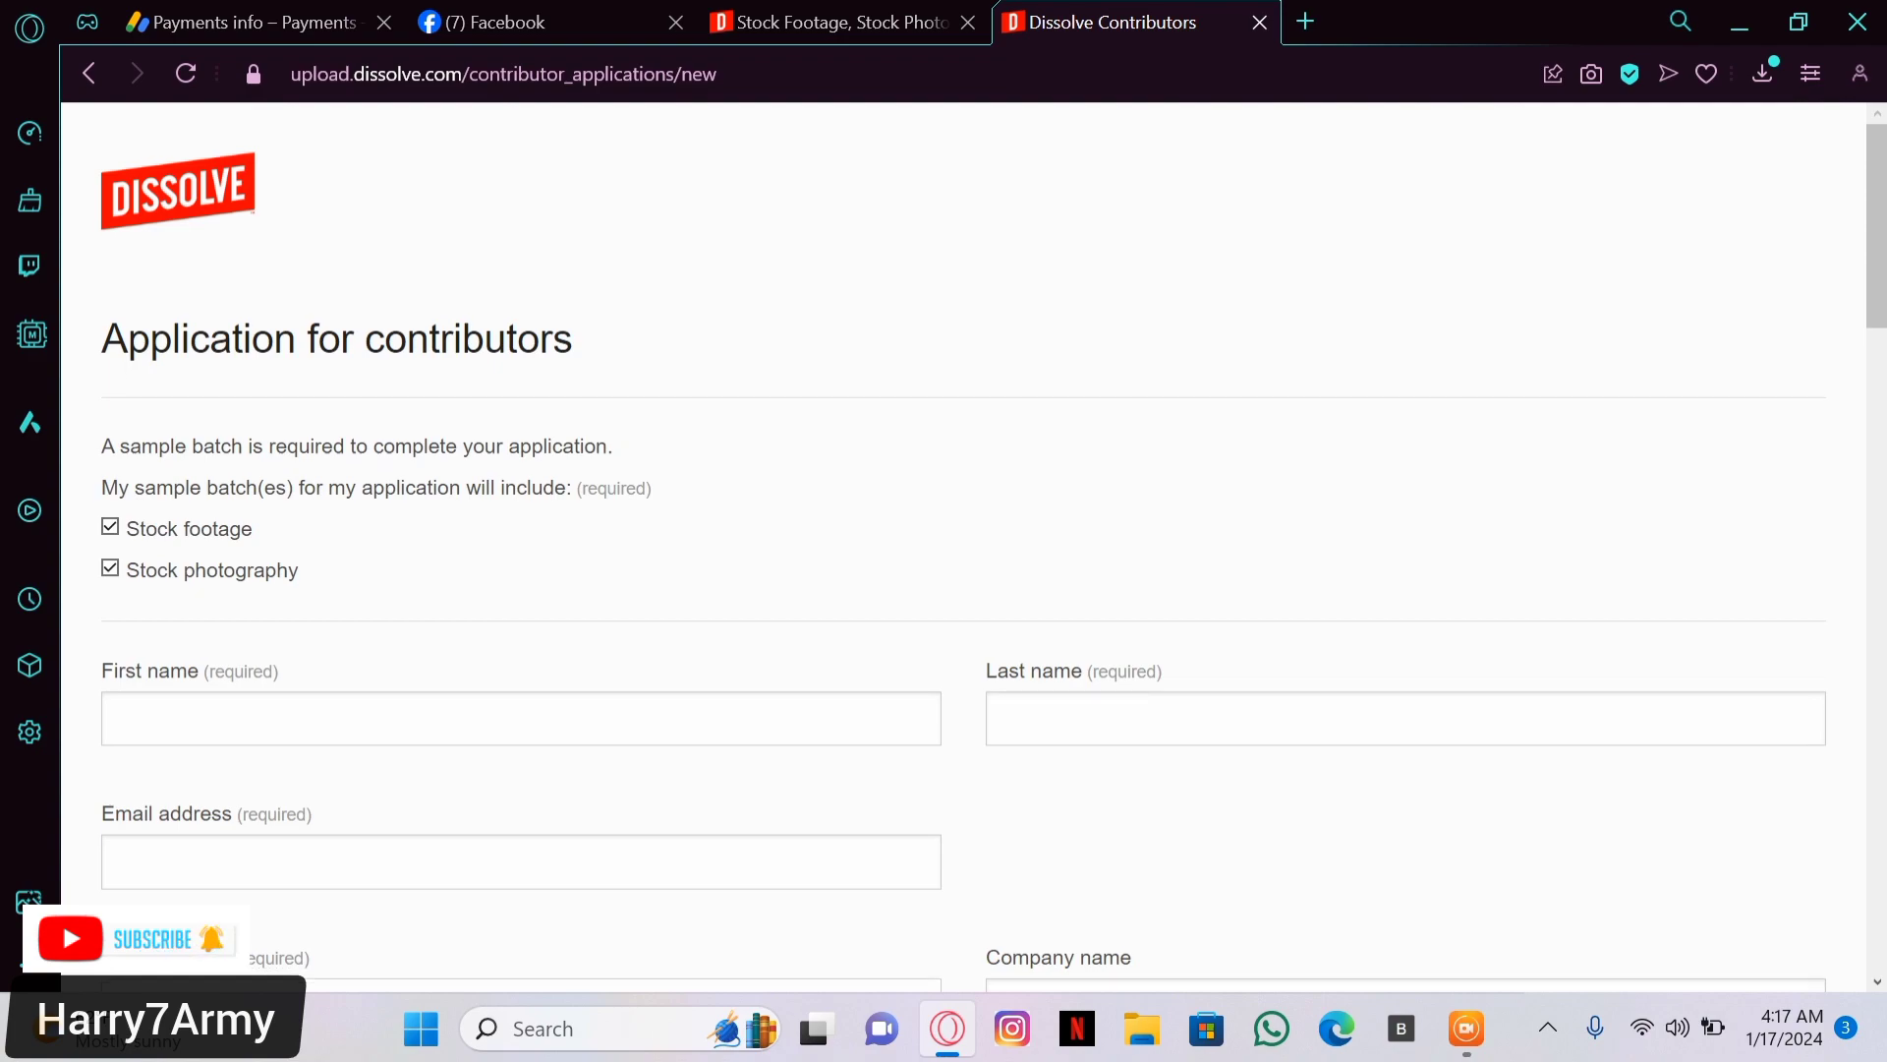
pyautogui.scroll(-15, 964, 550)
pyautogui.click(1425, 438)
pyautogui.scroll(3, 964, 551)
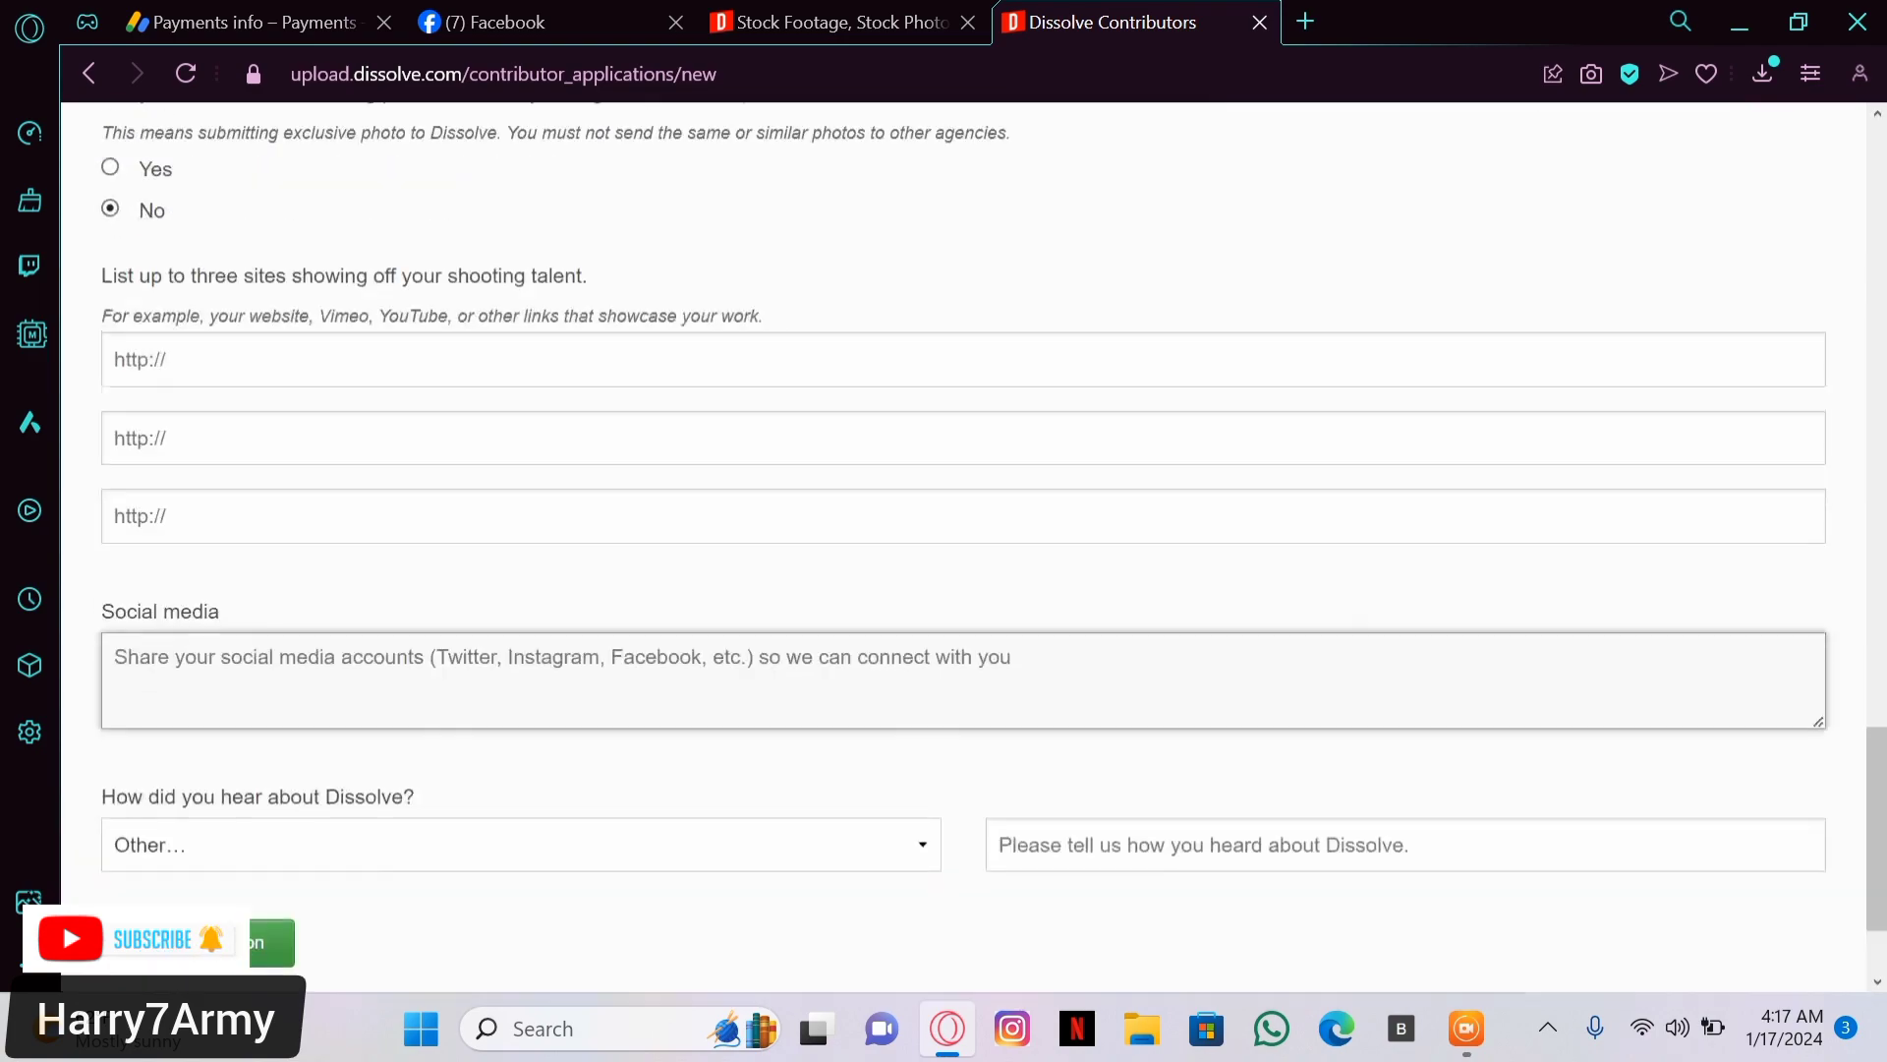
pyautogui.scroll(15, 963, 550)
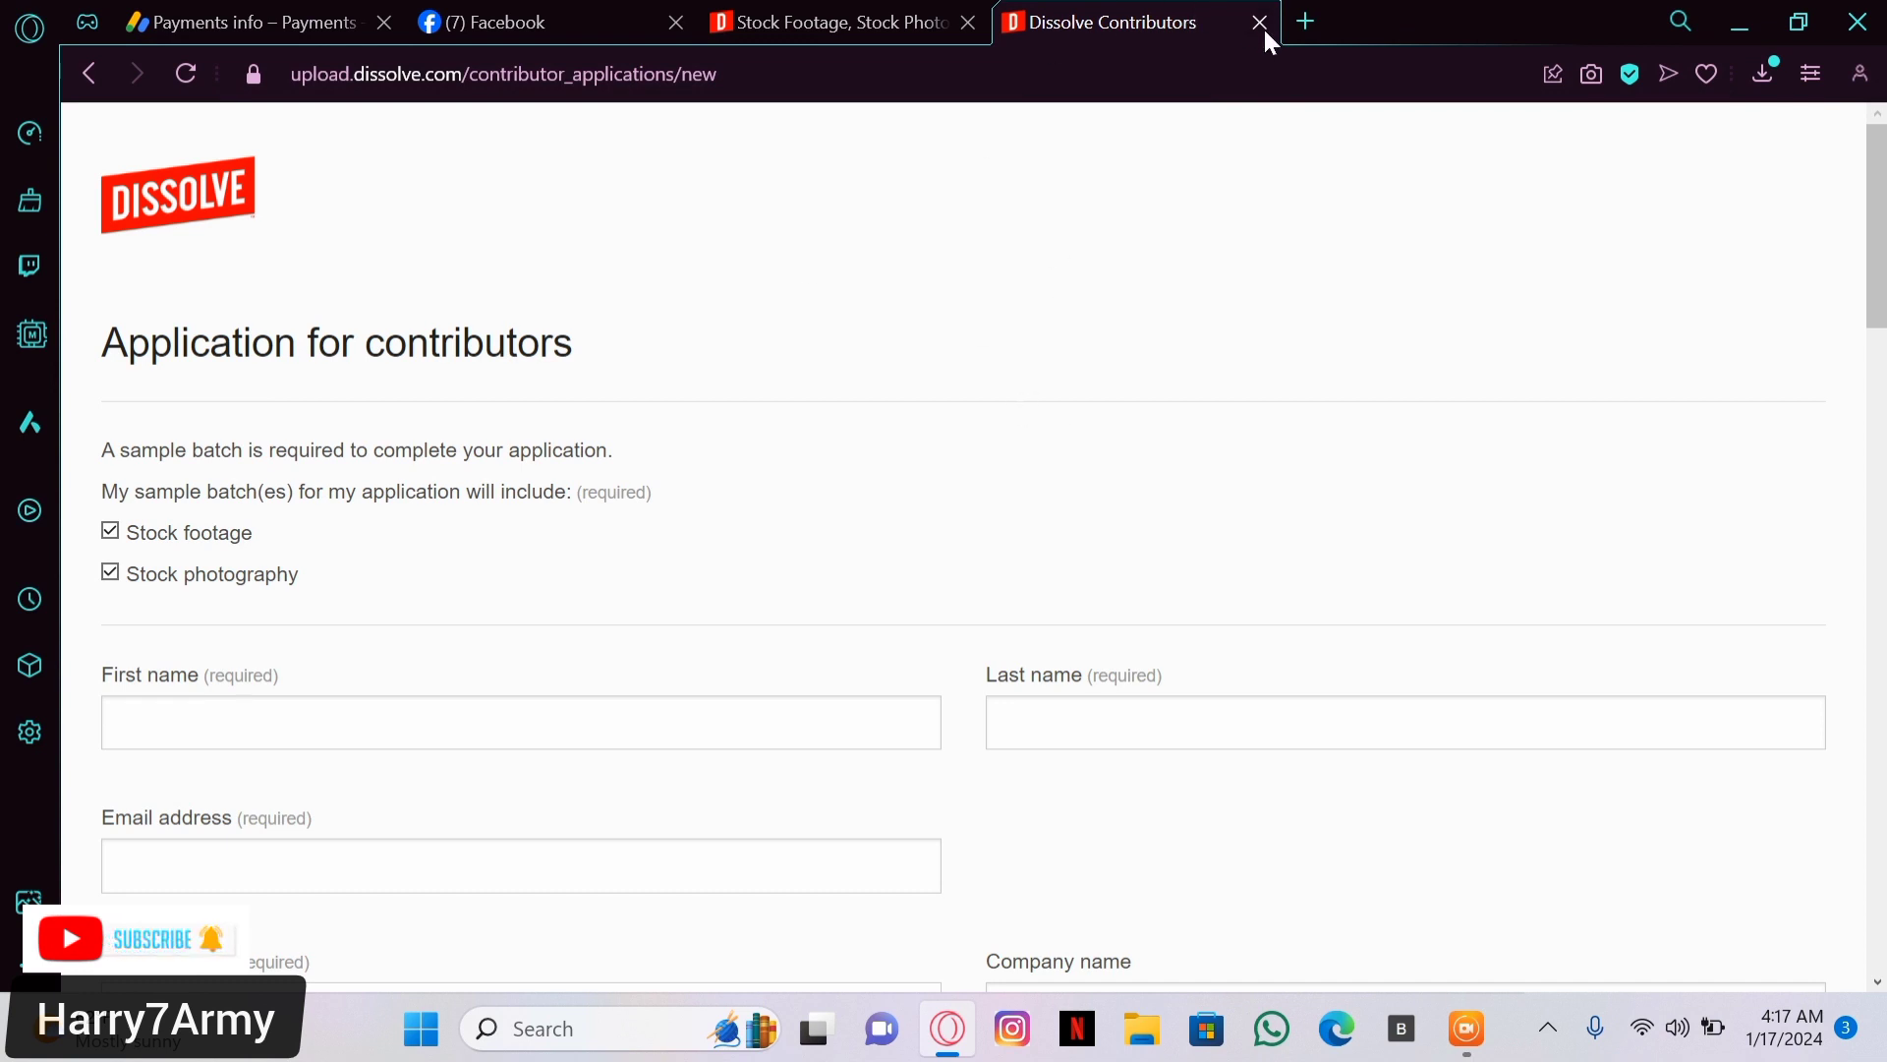
# Close the contributor application form and look over the Dissolve Premium home page
pyautogui.click(1259, 22)
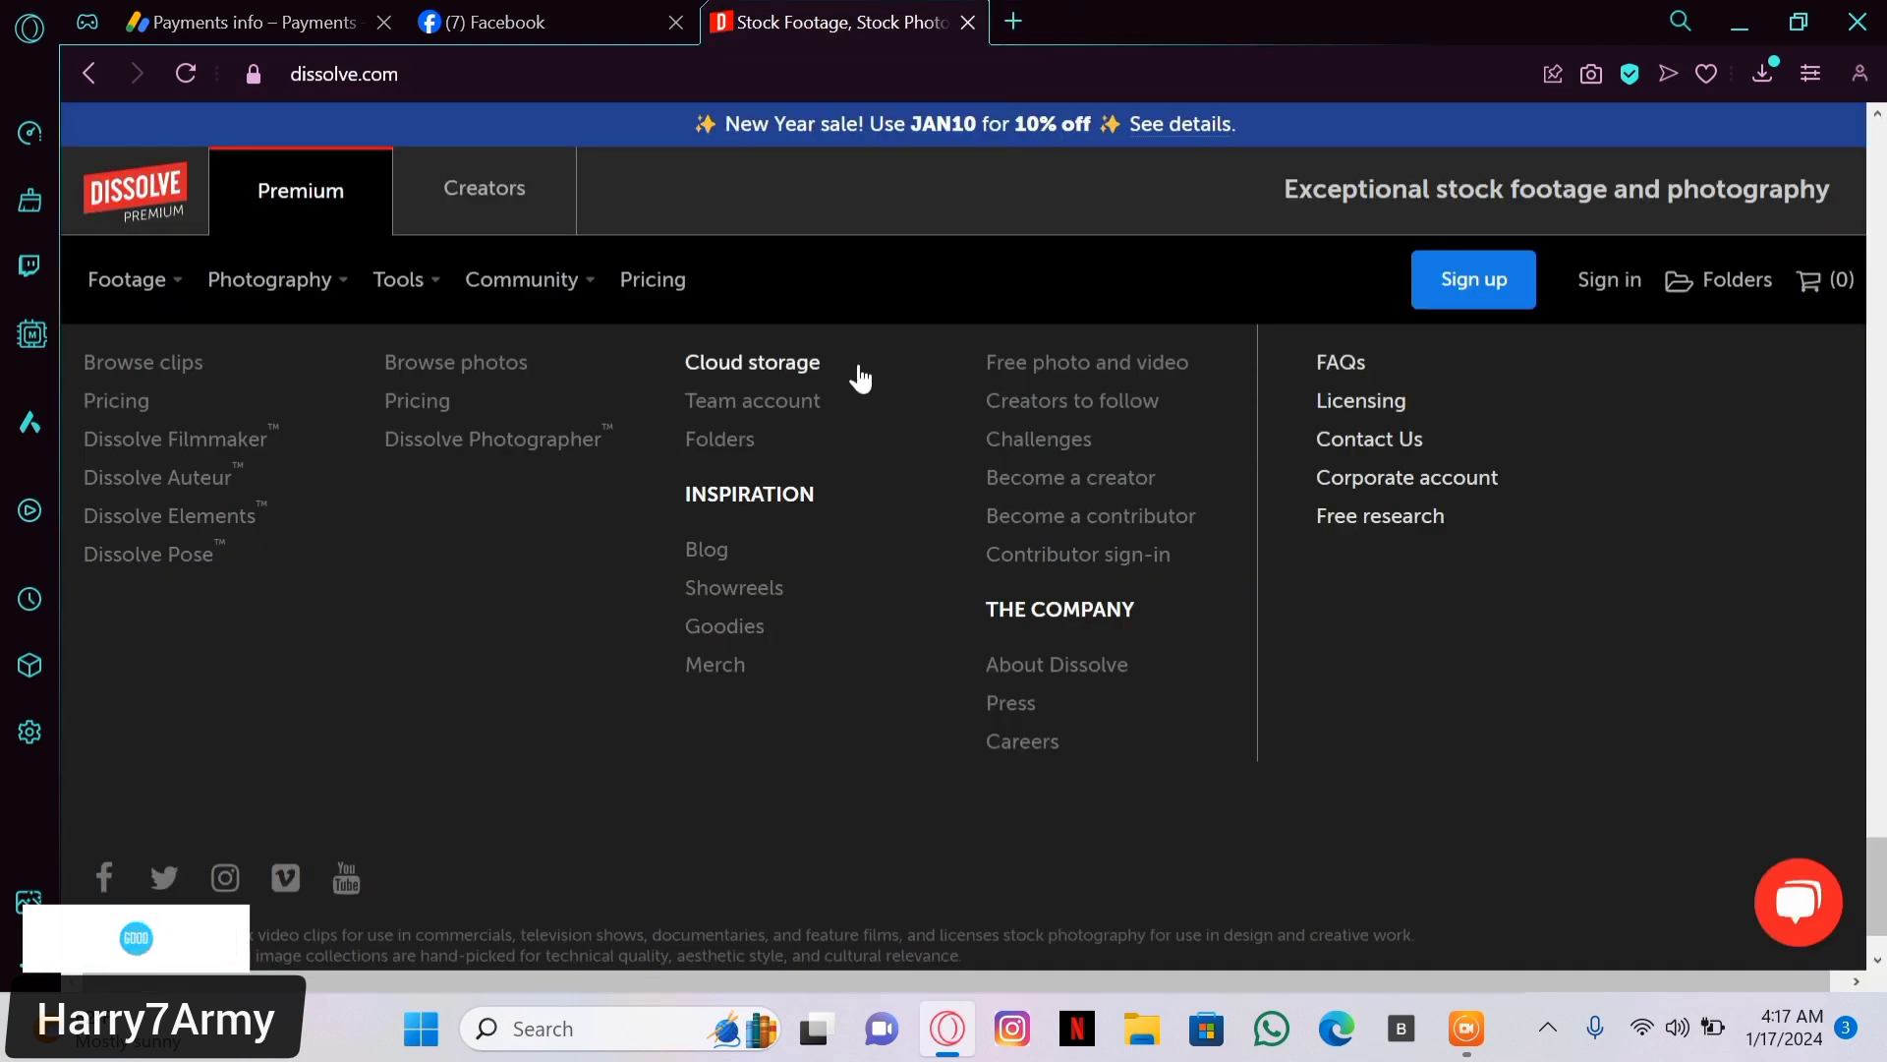
pyautogui.scroll(15, 846, 318)
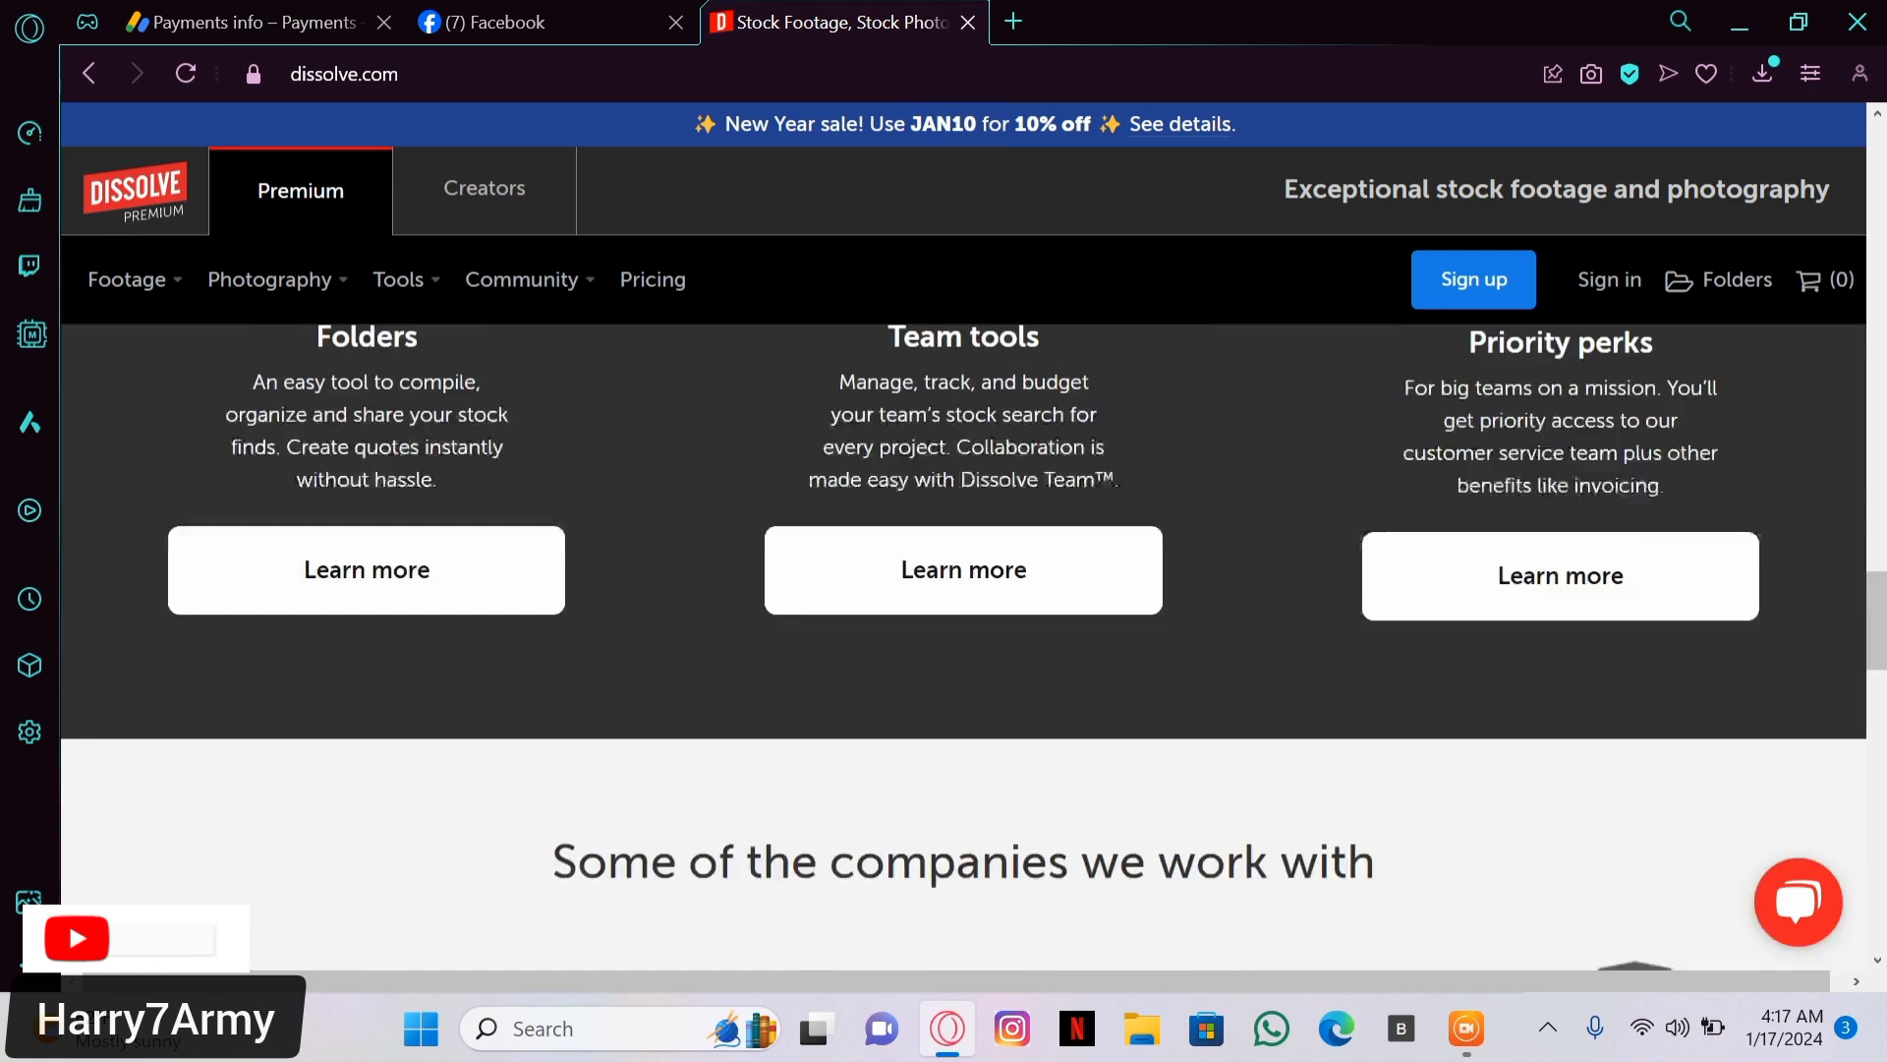
pyautogui.scroll(-5, 846, 318)
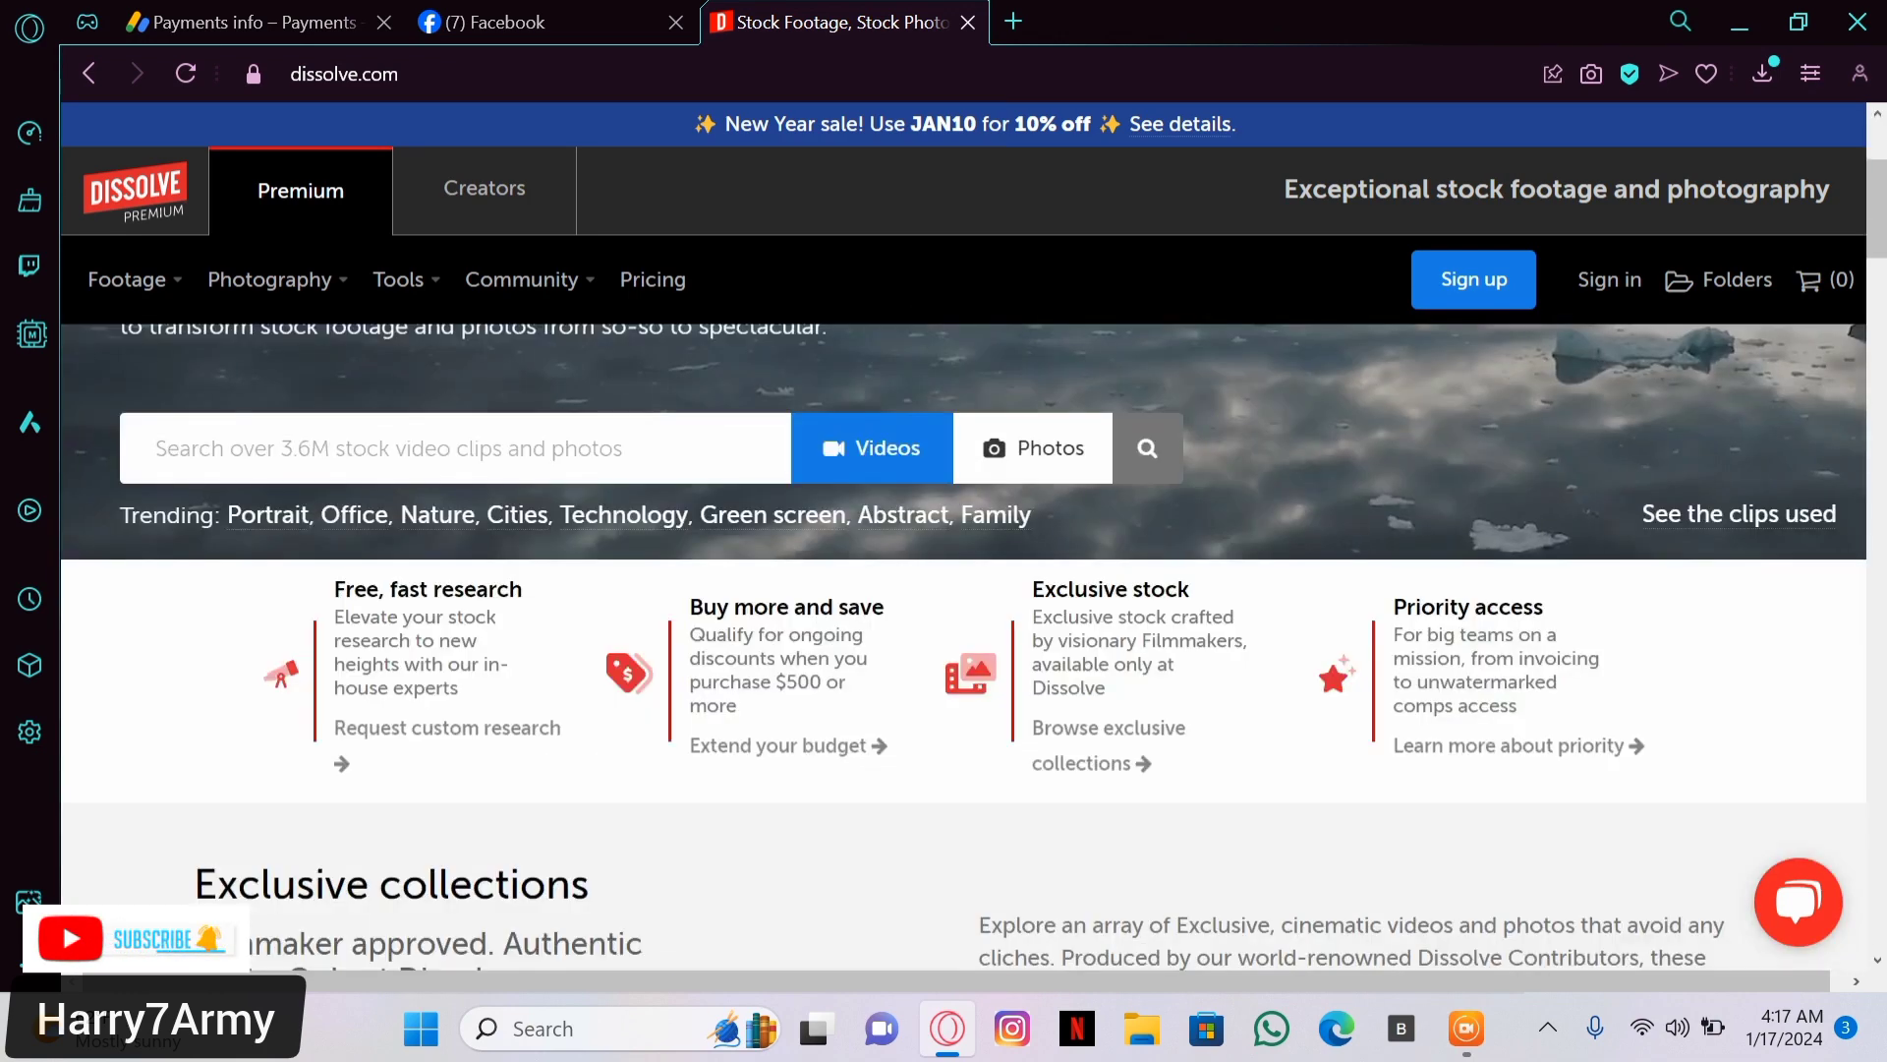
pyautogui.scroll(5, 846, 319)
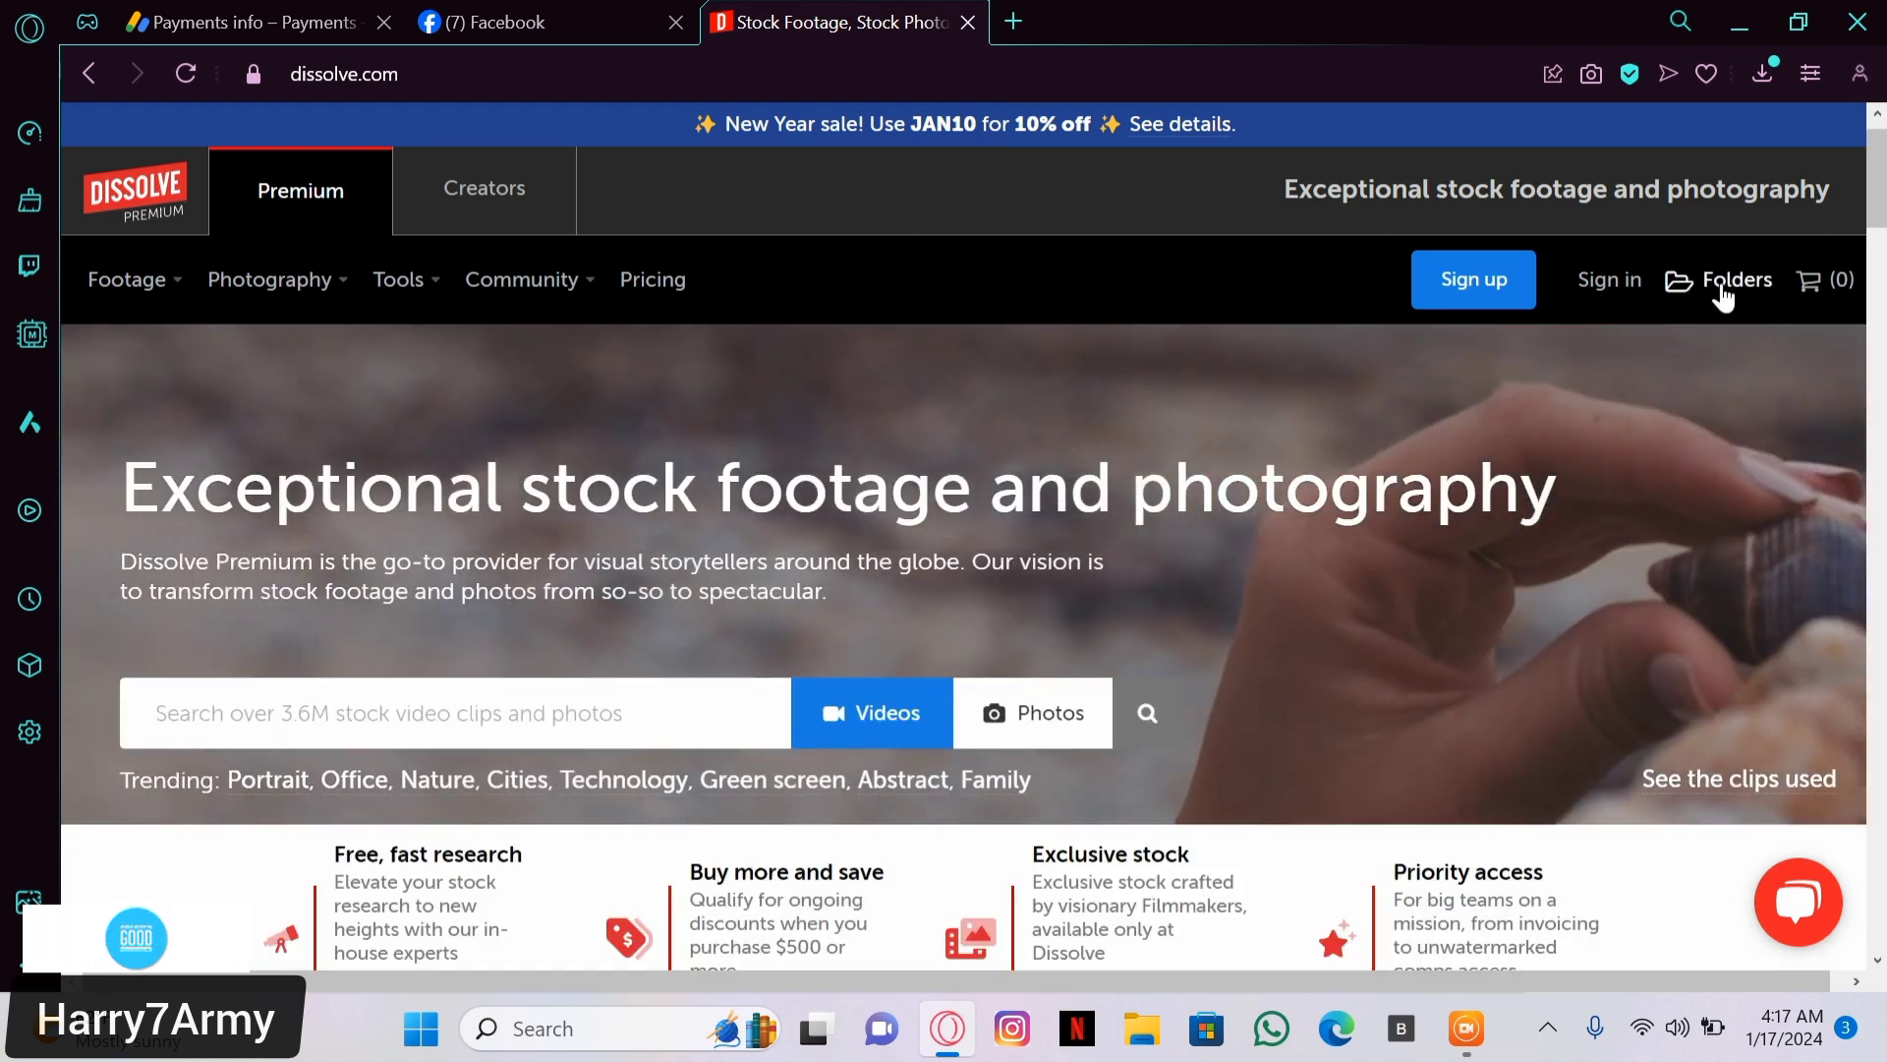
# Open the Folders page of Dissolve Premium and read how clips and photos can be organized
pyautogui.click(1722, 291)
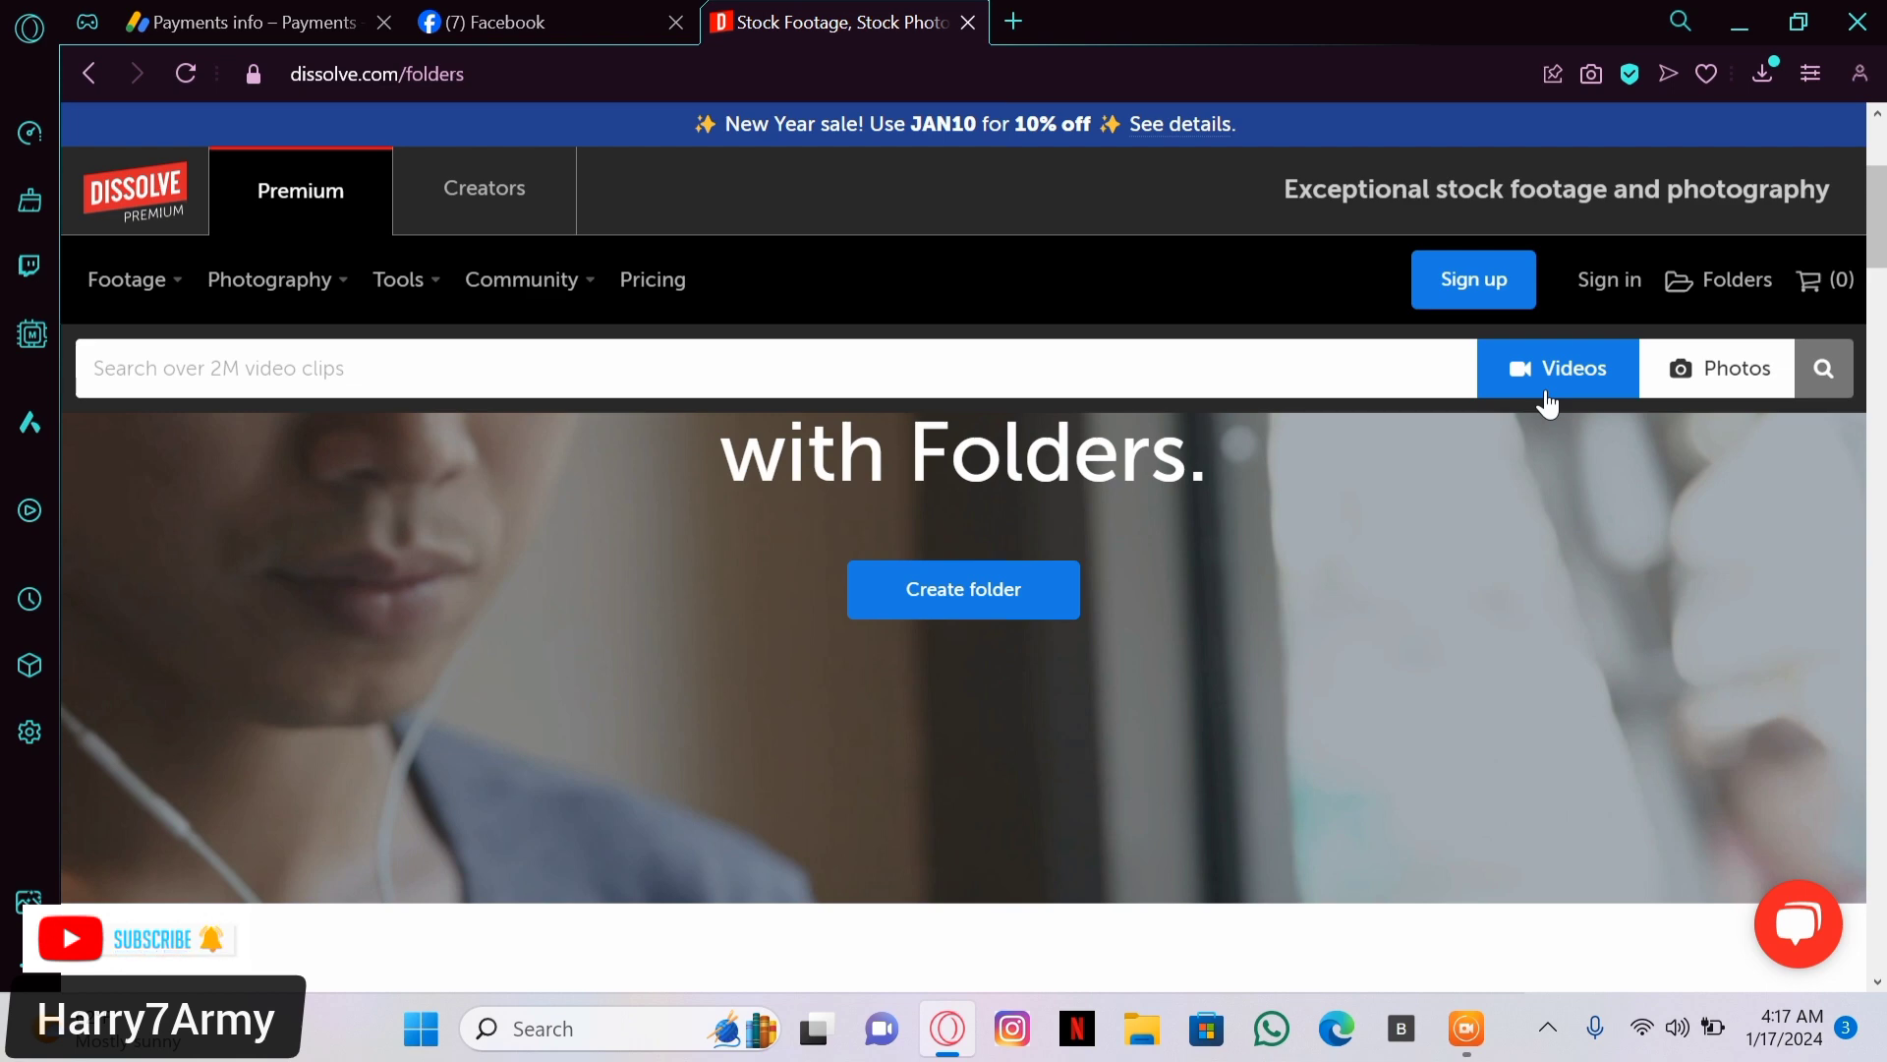
pyautogui.scroll(-5, 1548, 403)
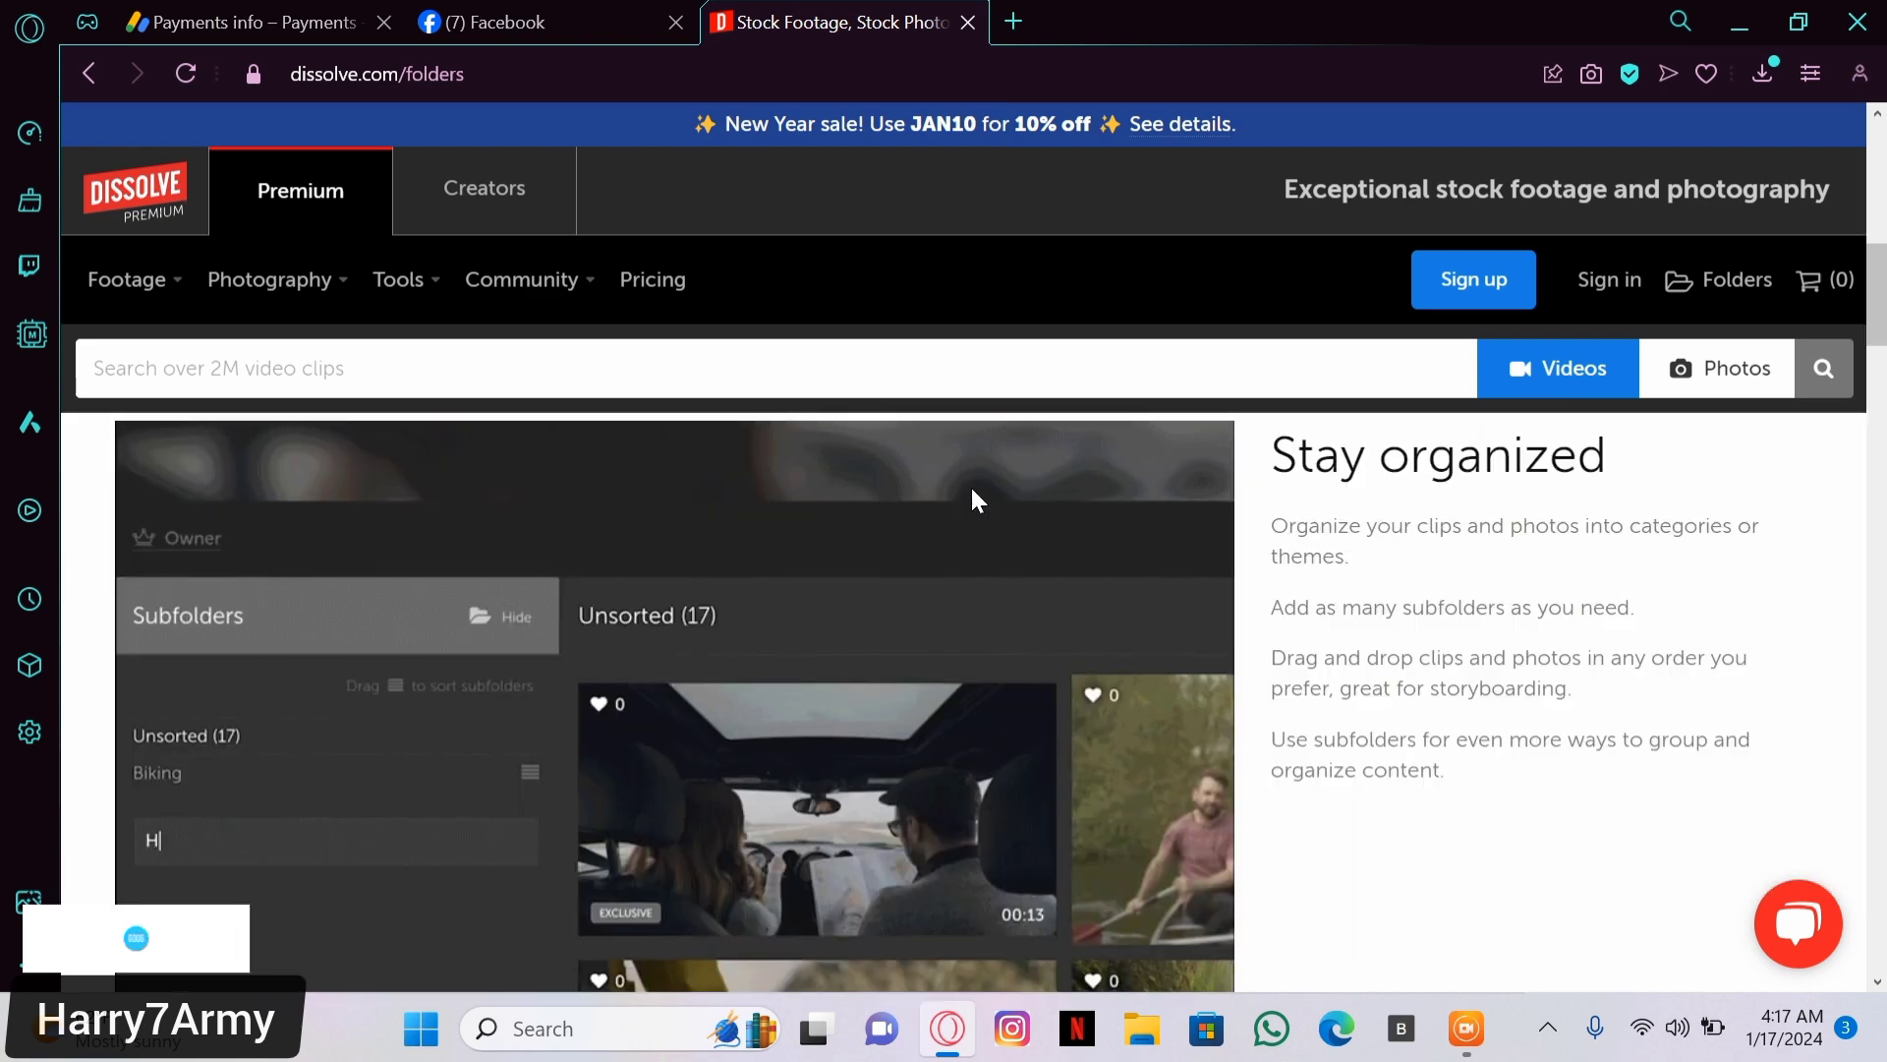
pyautogui.scroll(-2, 970, 486)
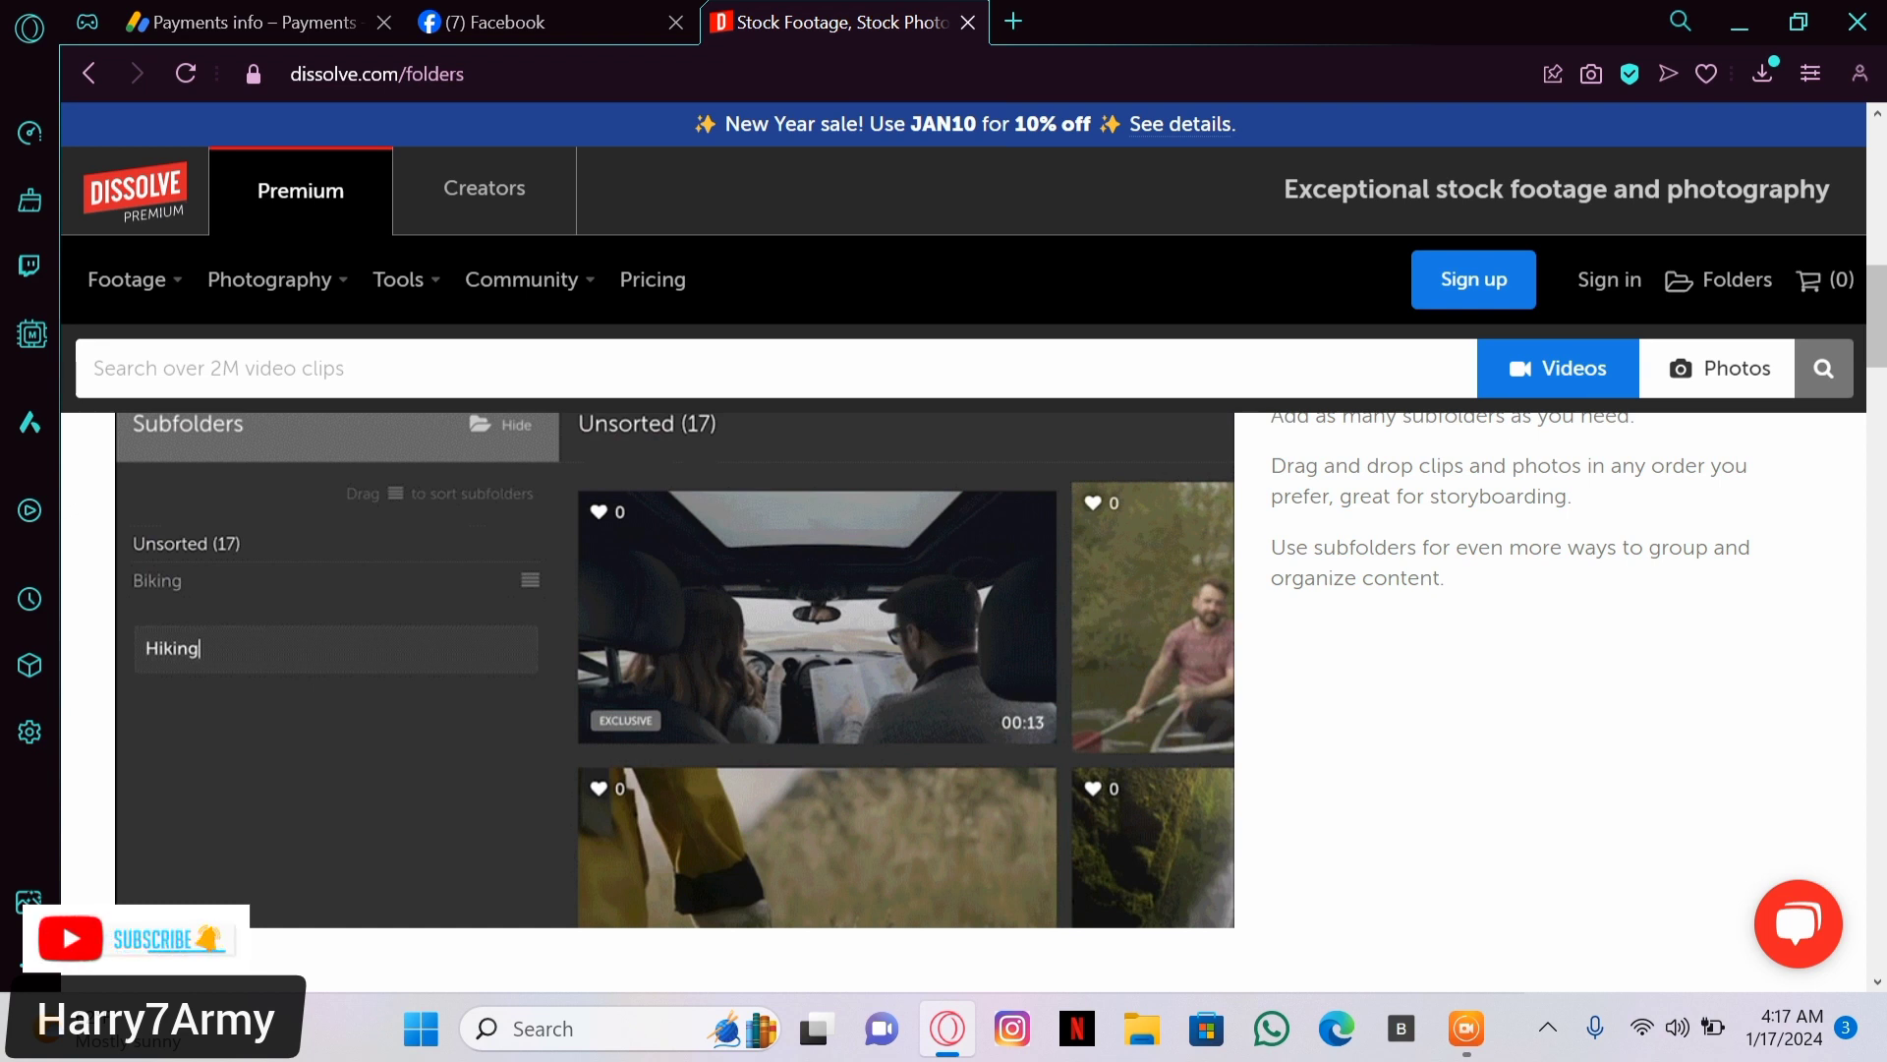
# Switch to the Dissolve Creators site, dismiss the Free image editor promotion, and browse the free image and video downloads
pyautogui.click(477, 197)
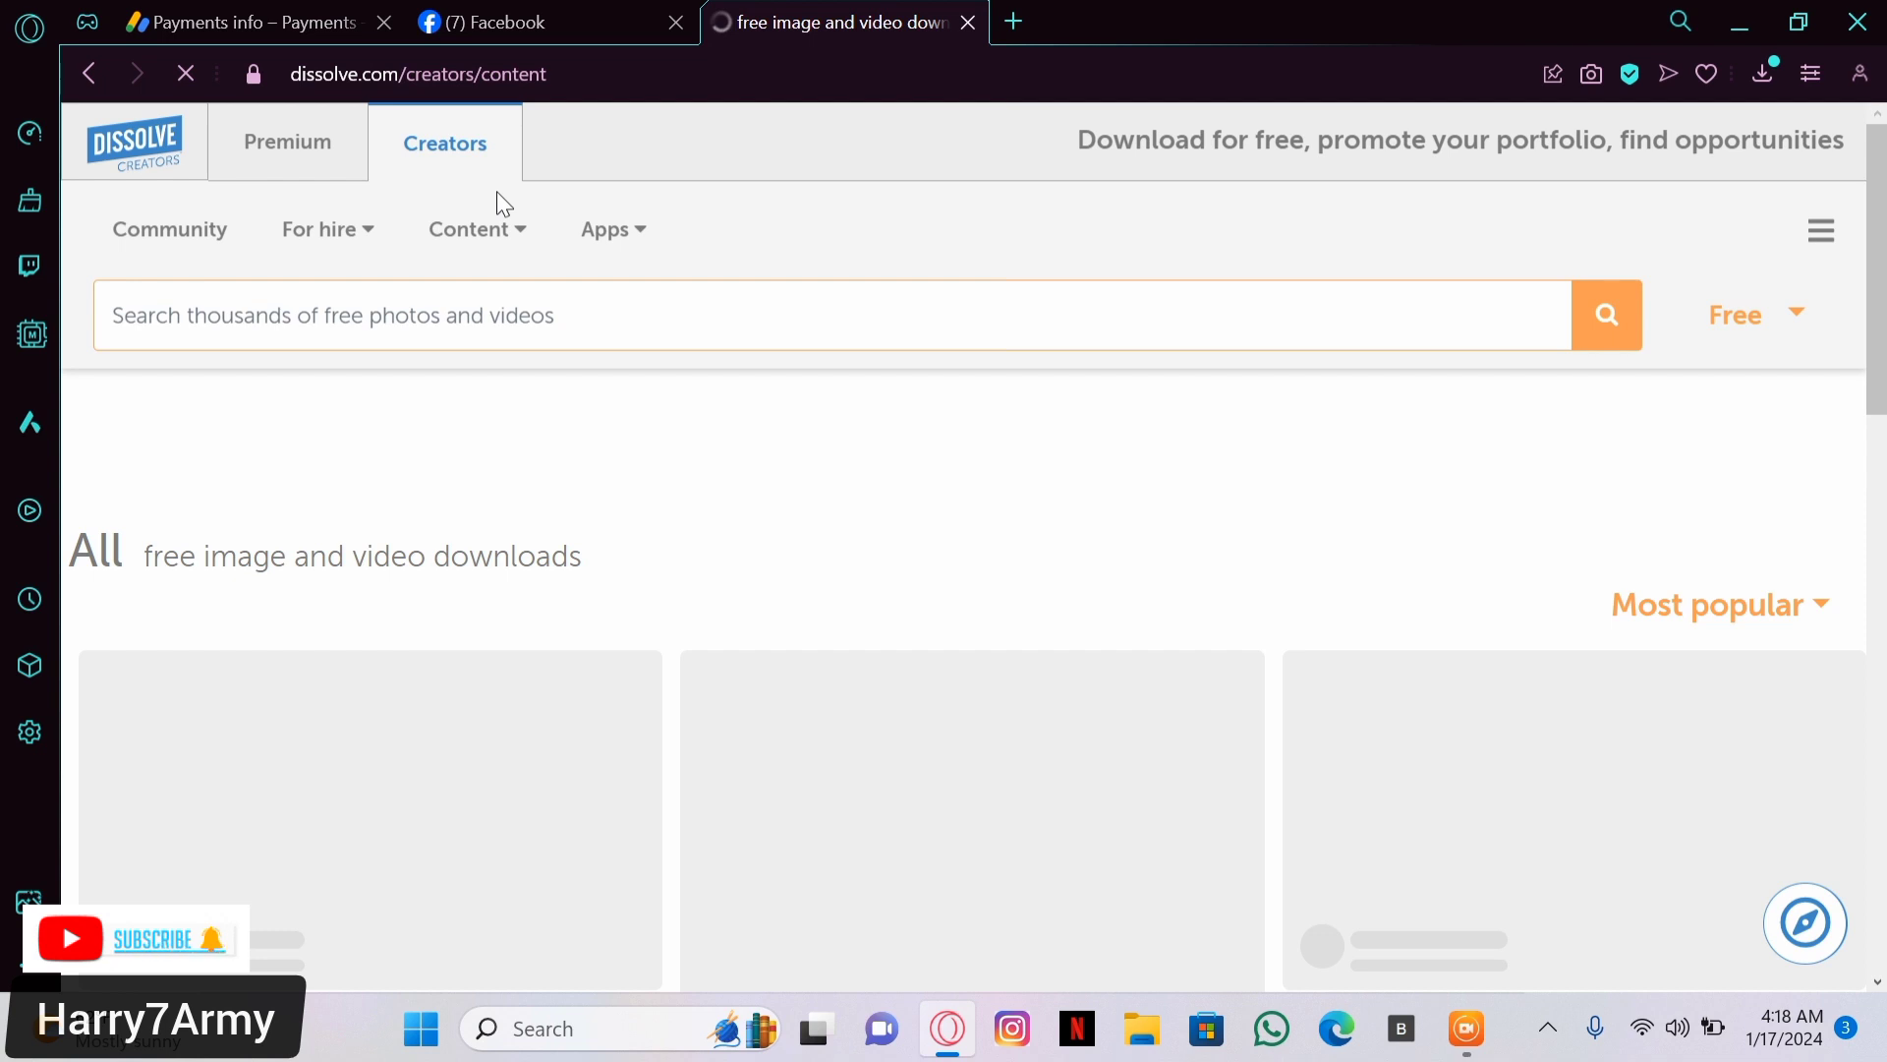
pyautogui.scroll(-10, 550, 423)
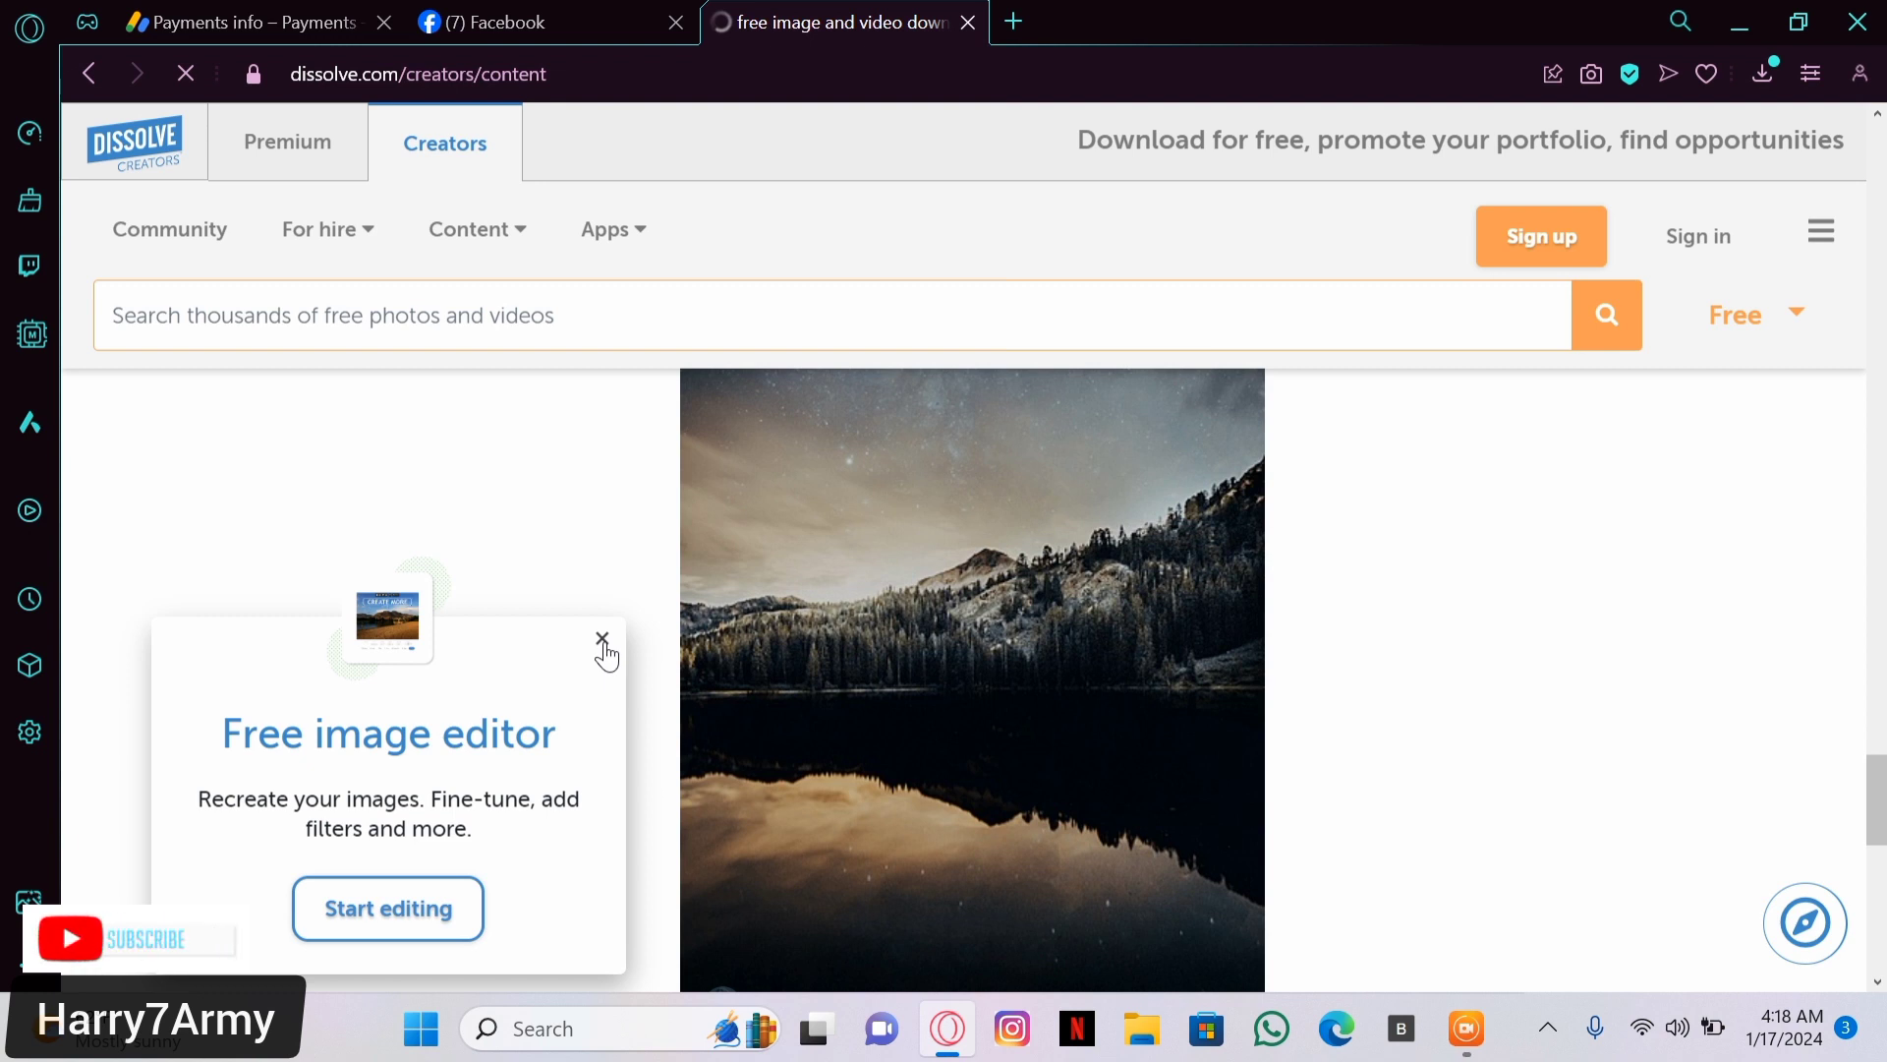
pyautogui.click(603, 641)
pyautogui.scroll(-2, 901, 702)
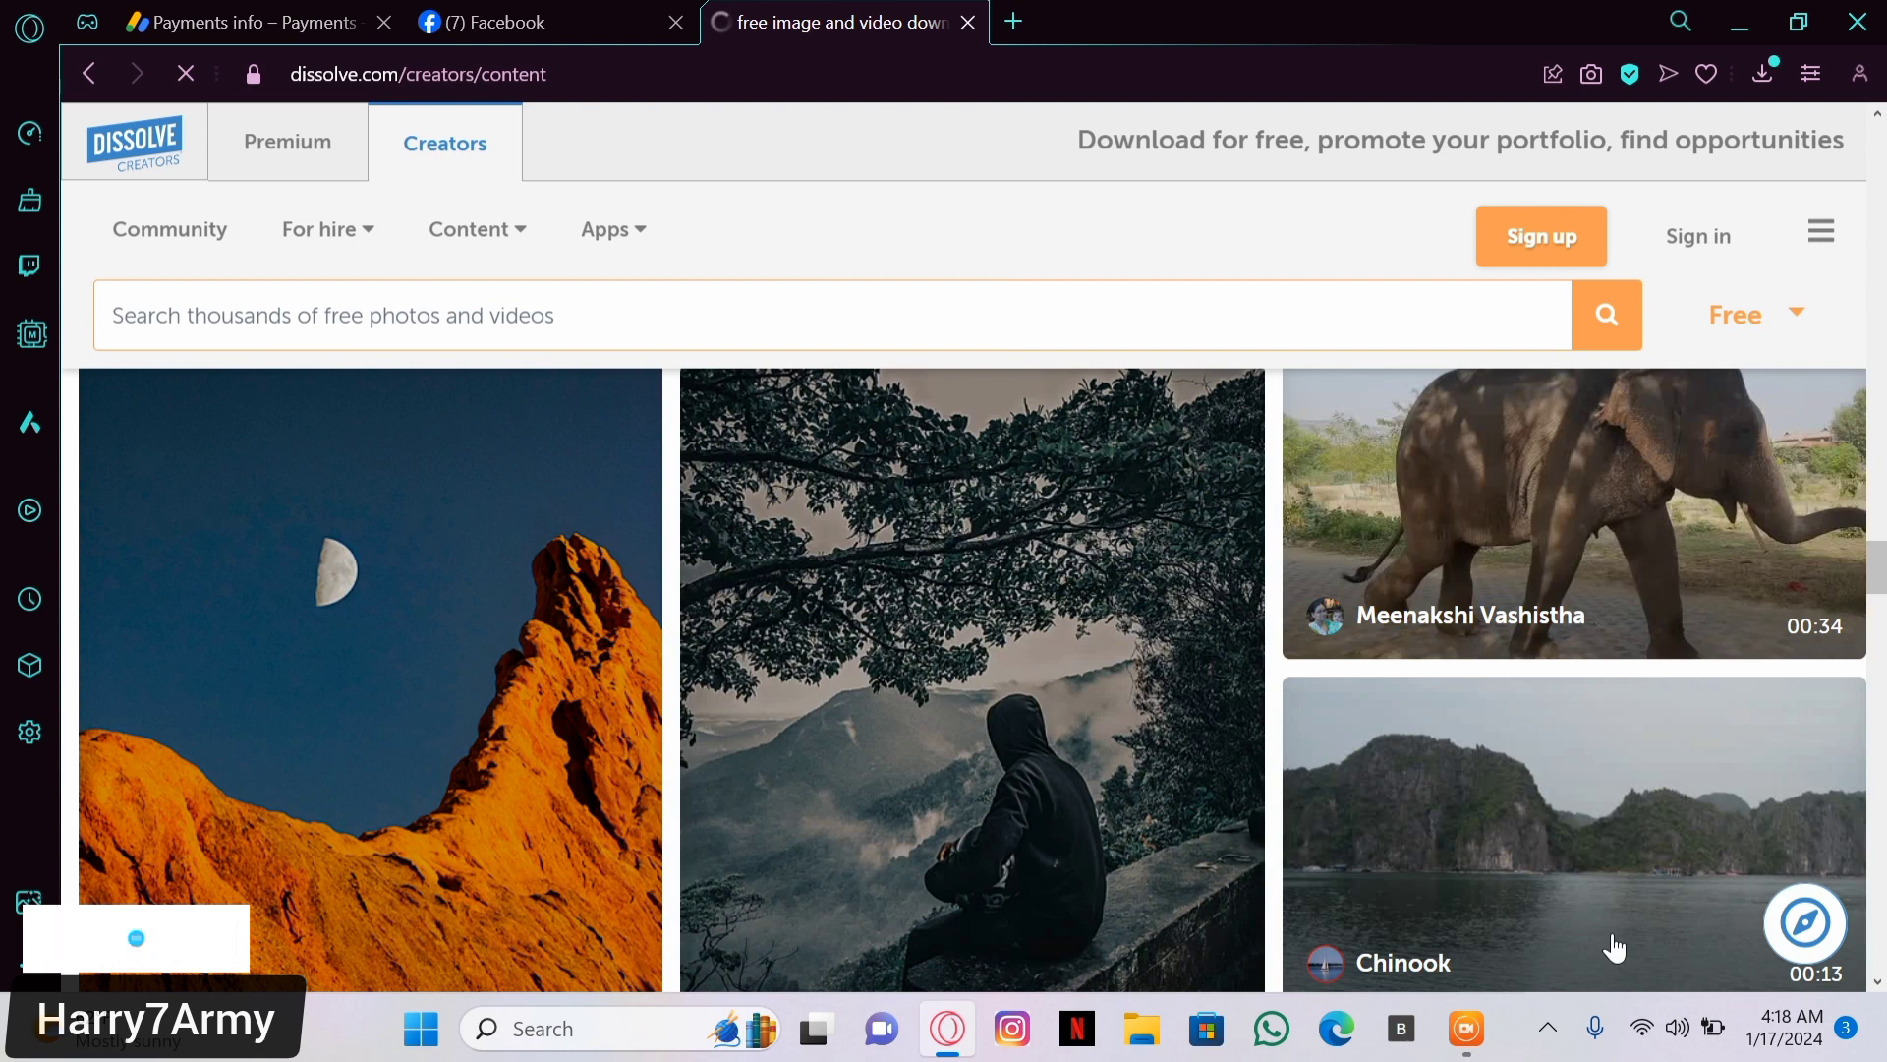
pyautogui.click(1467, 1028)
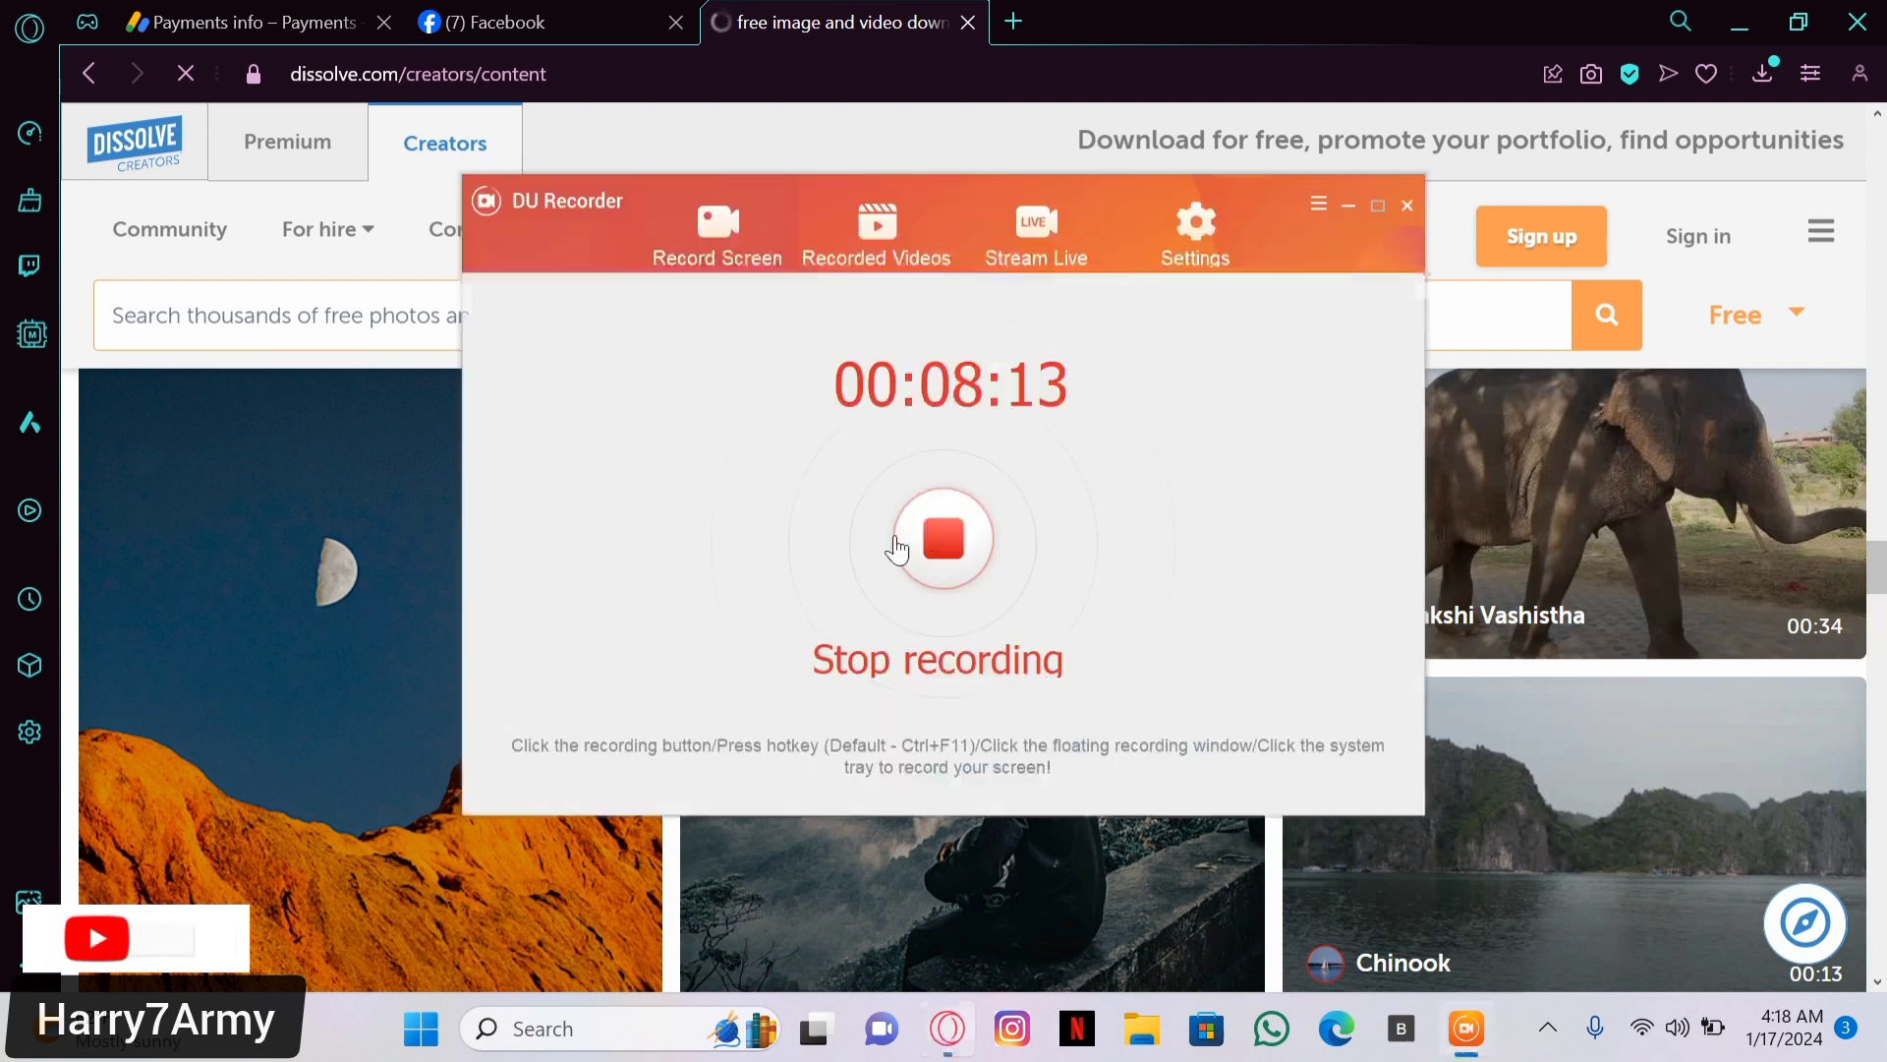